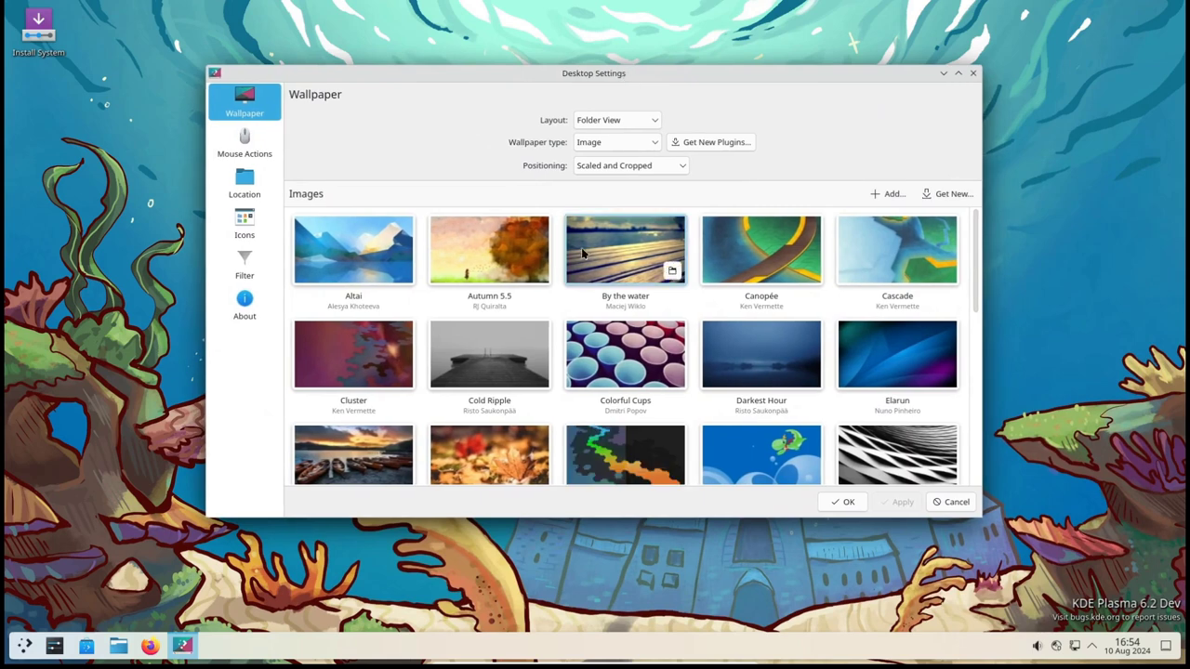
Step: Set the desktop wallpaper to the Mountain image and confirm the desktop settings
scroll(855, 302, down, 1)
scroll(899, 307, down, 2)
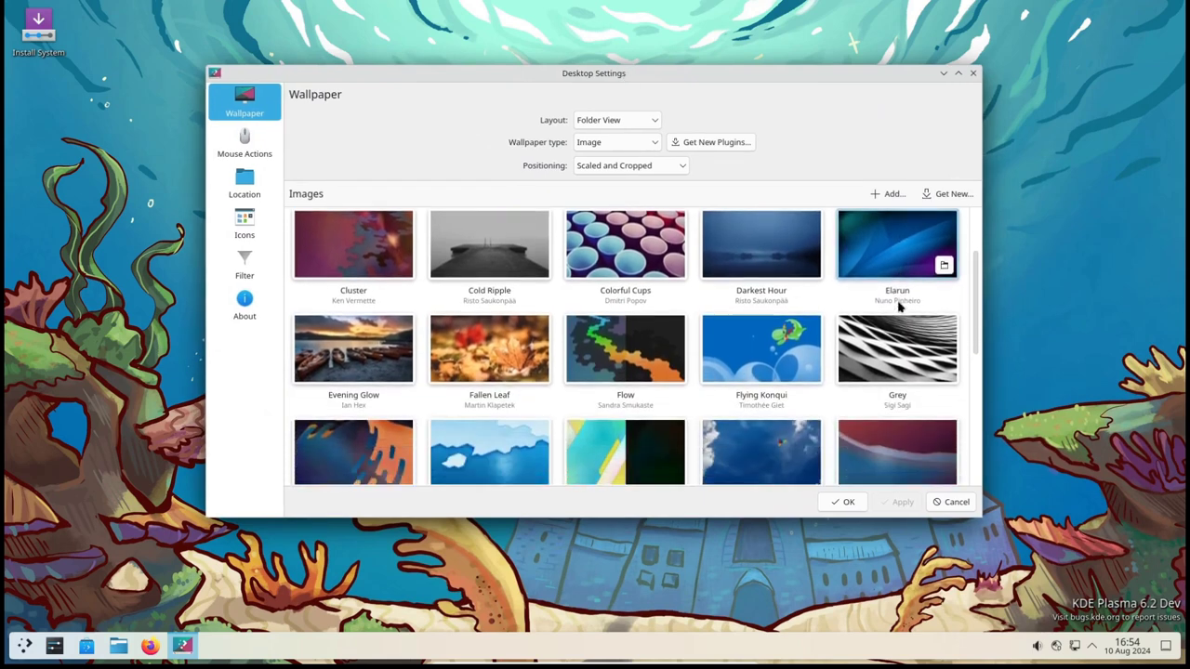
scroll(899, 306, down, 1)
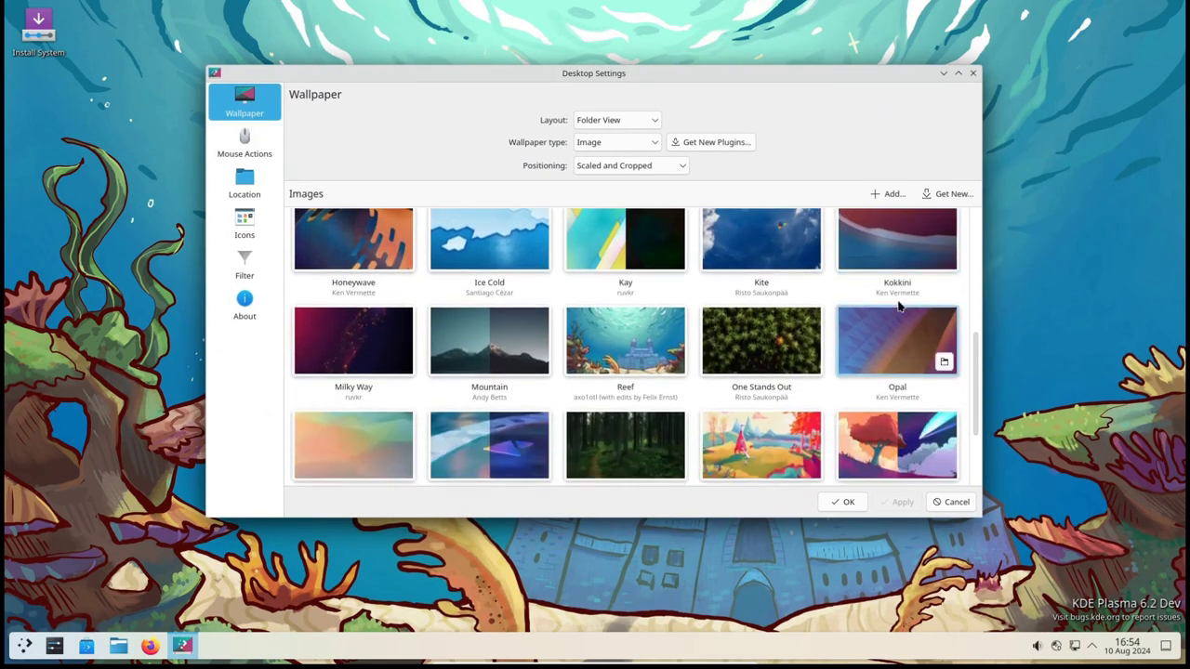
click(489, 298)
click(854, 502)
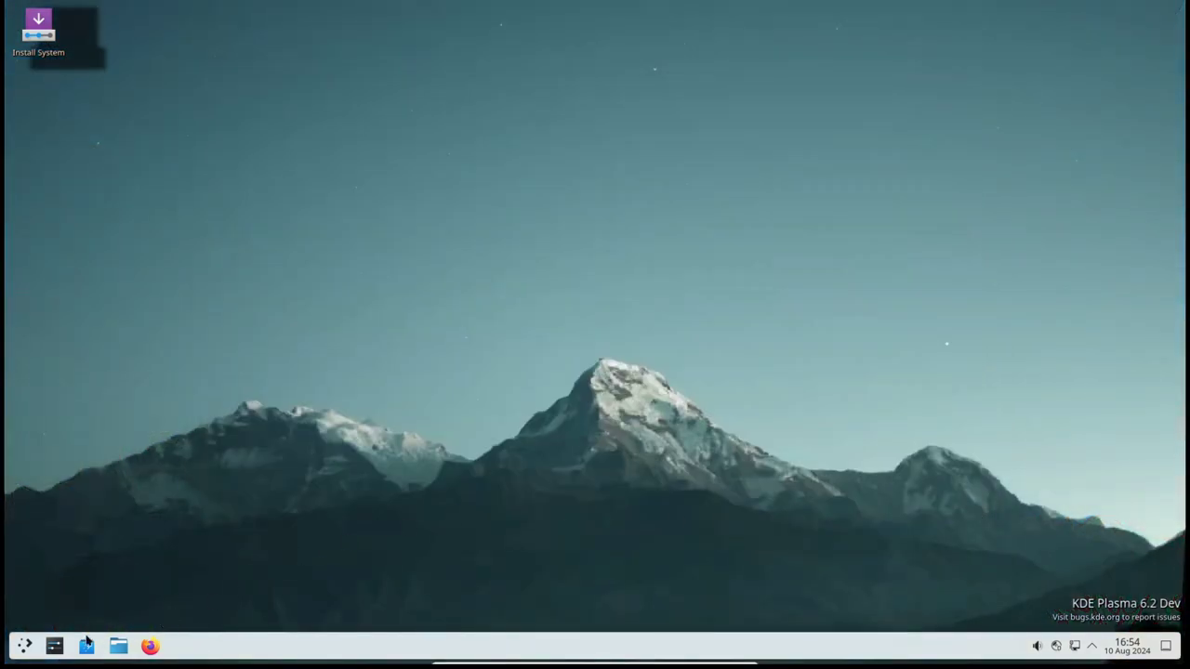
Step: Apply the Breeze Dark global theme with its appearance settings in System Settings, and close the settings window
click(65, 642)
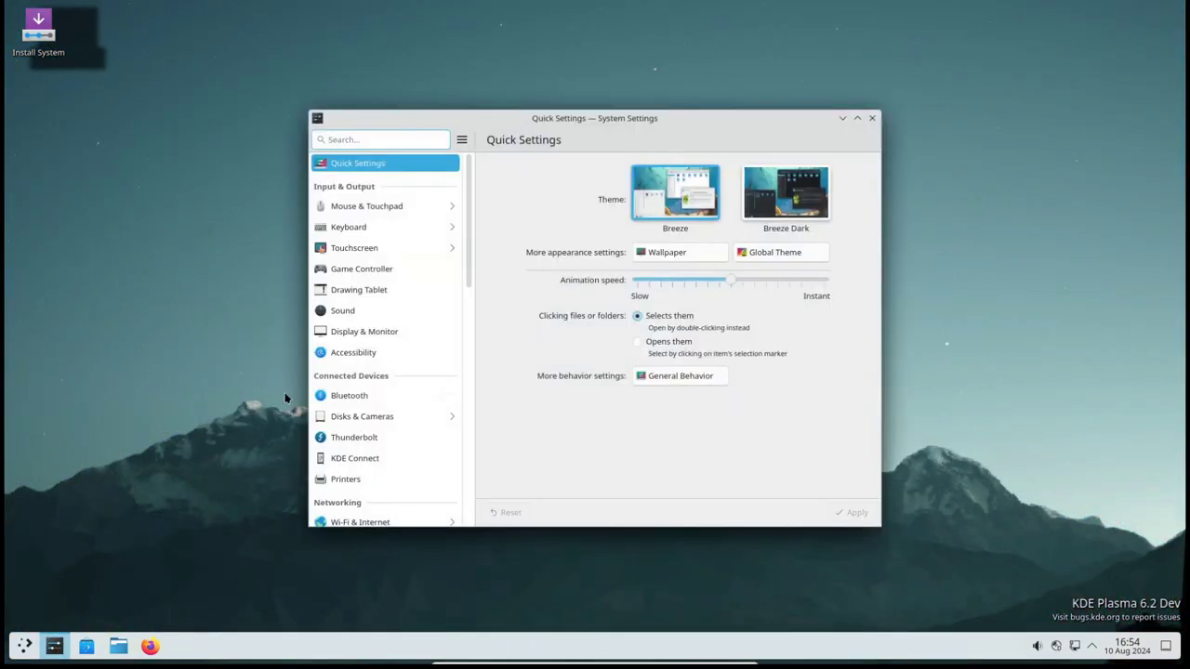
scroll(414, 257, down, 5)
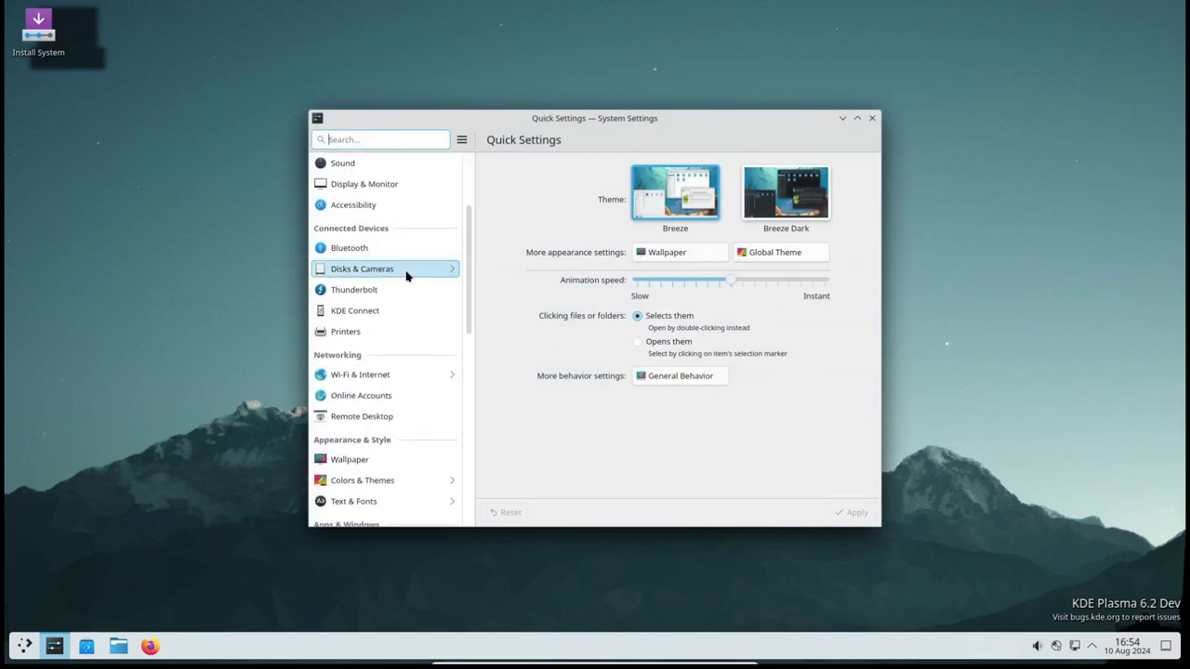
click(352, 404)
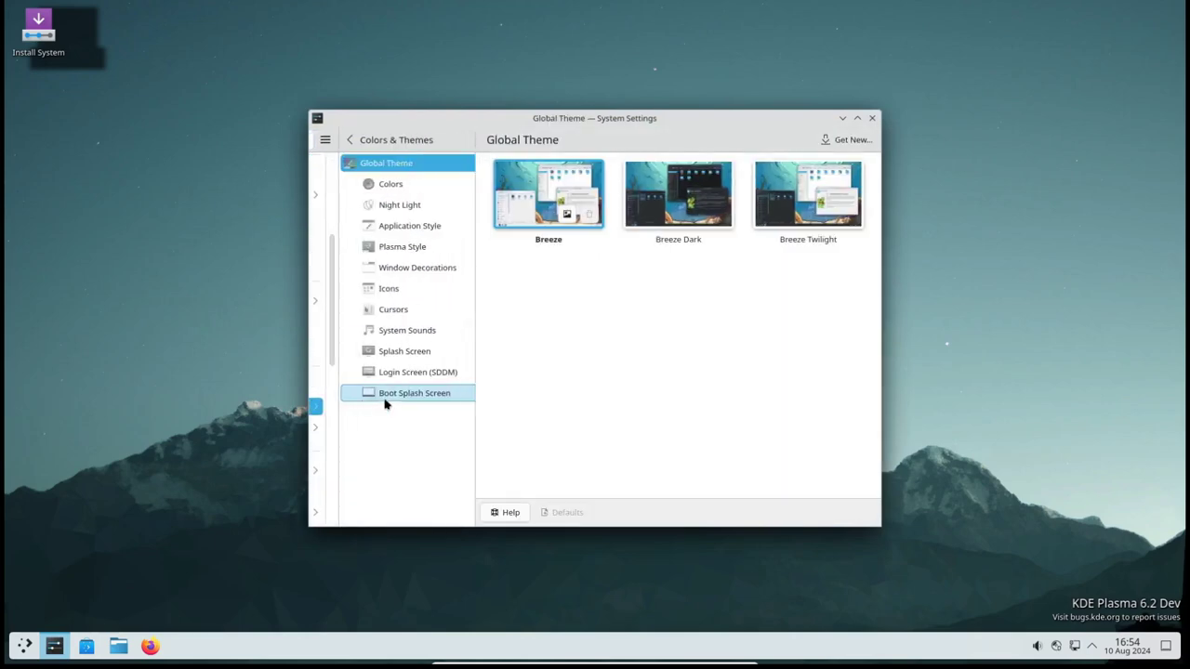
click(670, 197)
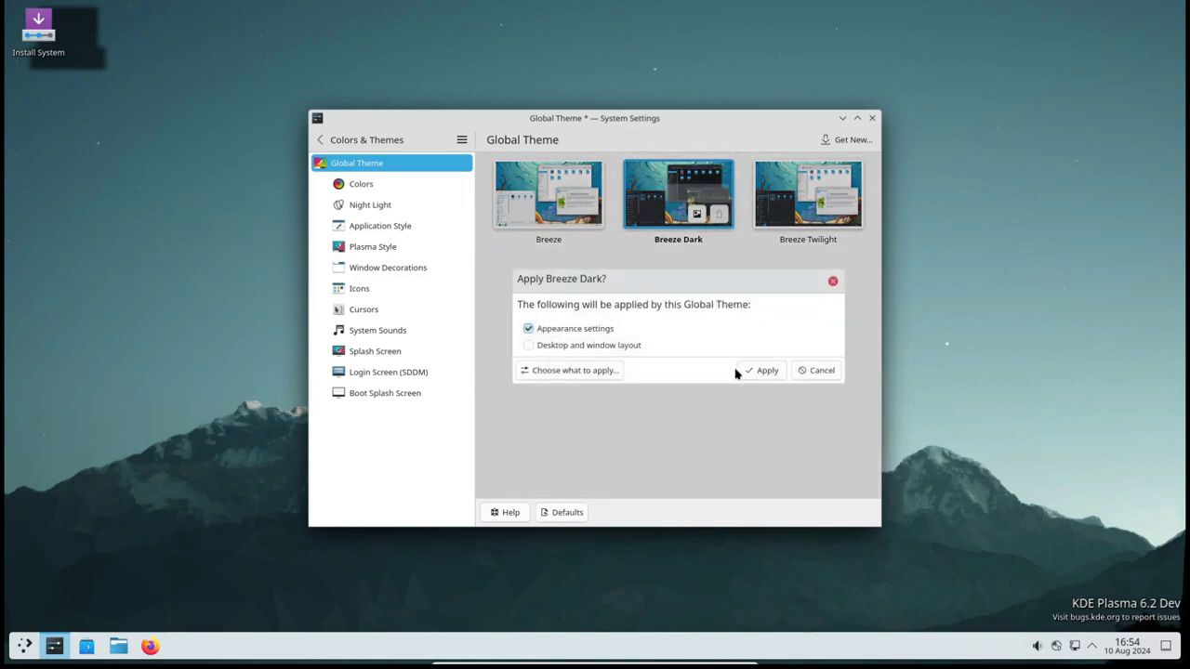
click(764, 370)
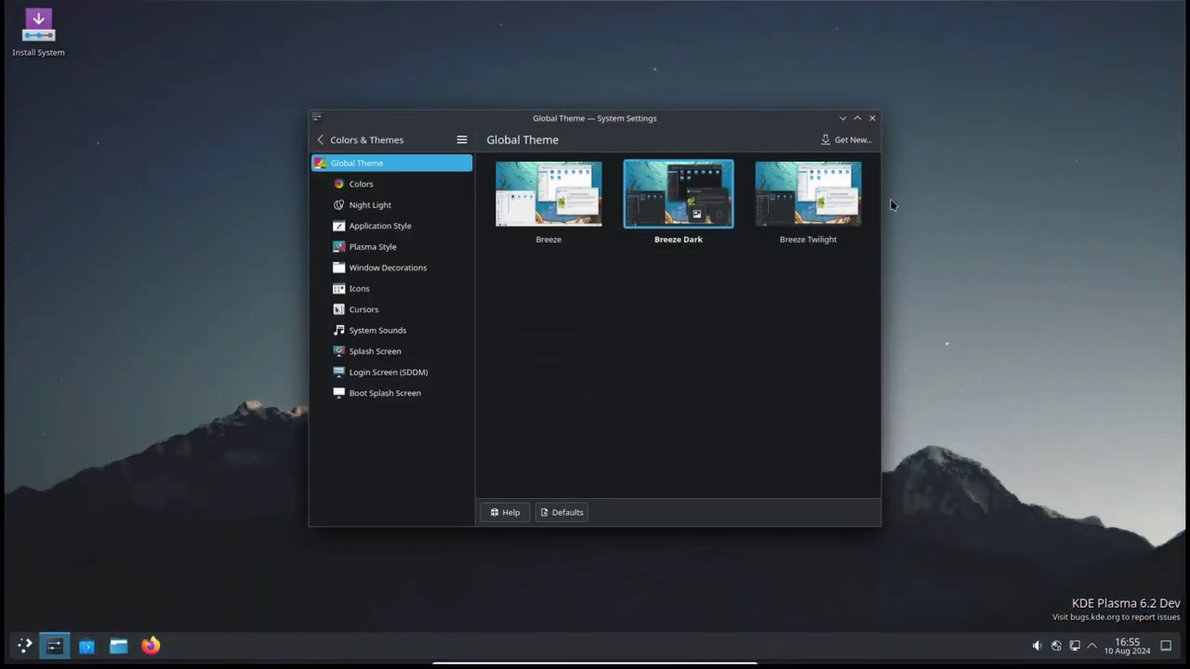
click(872, 118)
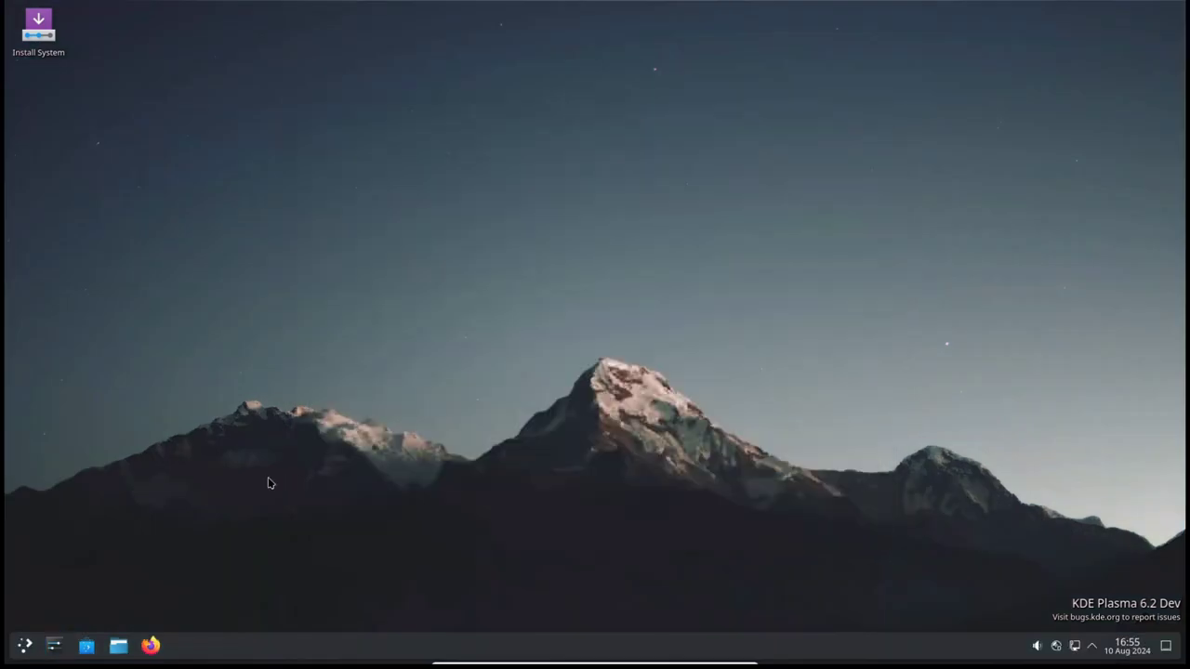
Step: Open the Dolphin file manager, enlarge its window, and reposition it near the middle of the desktop
click(119, 648)
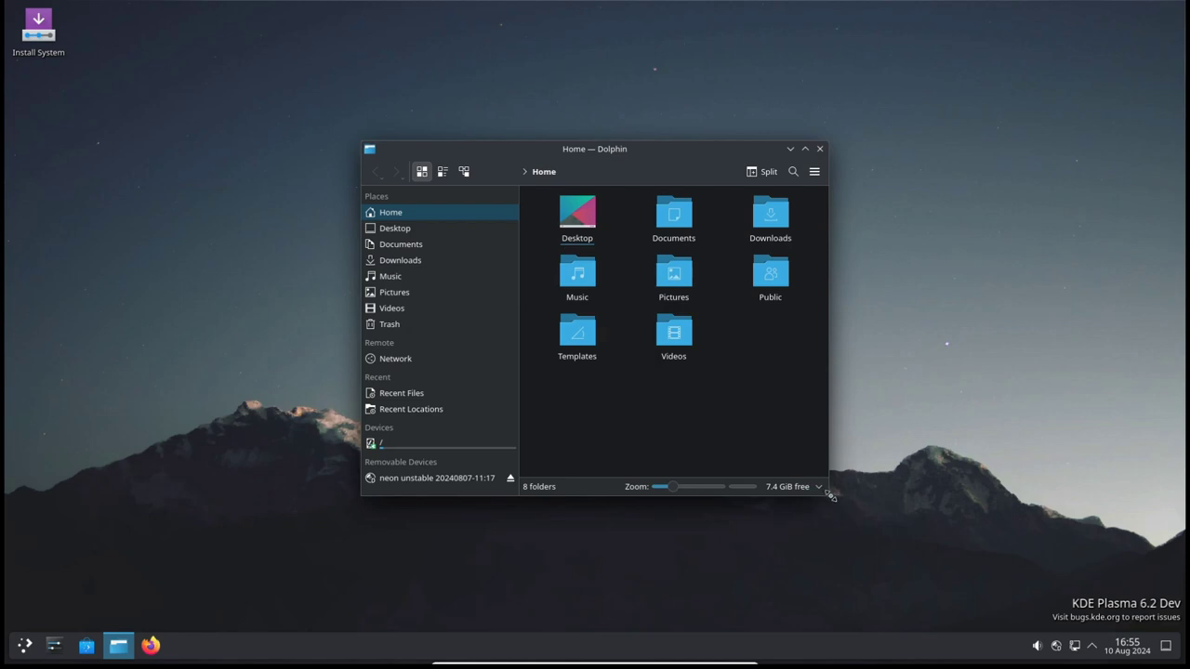
drag(830, 495, 1108, 567)
drag(757, 153, 613, 111)
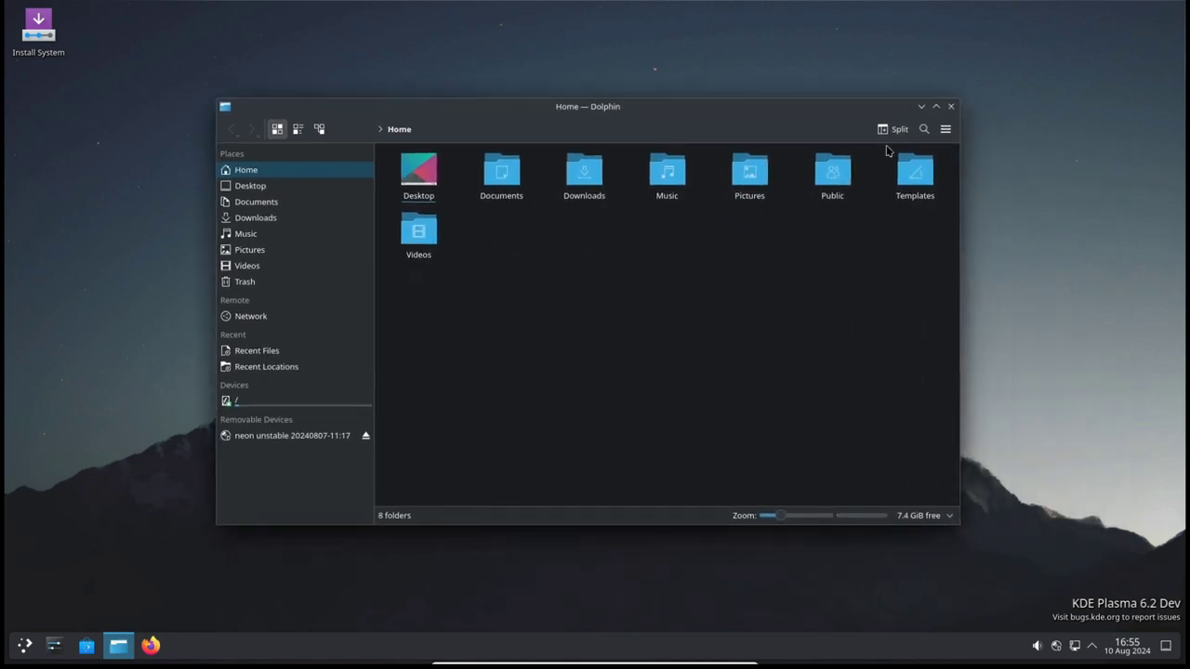
Step: View the About Dolphin information to check the version, and close it
click(946, 131)
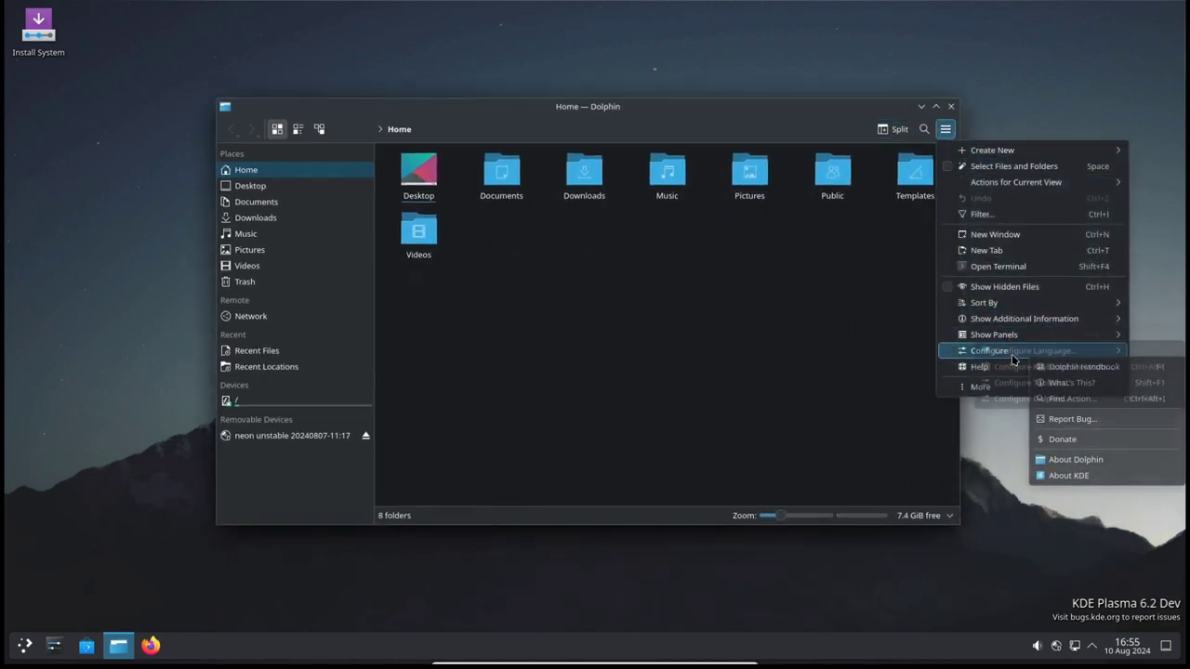
mouse_move(972, 351)
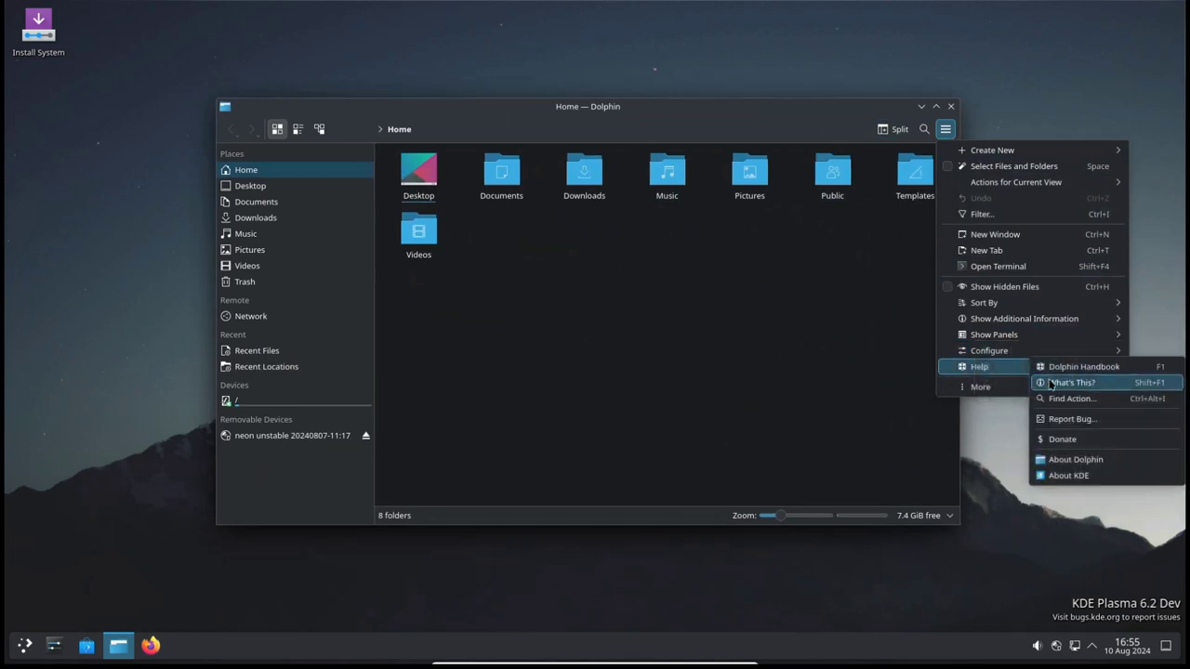
click(1064, 463)
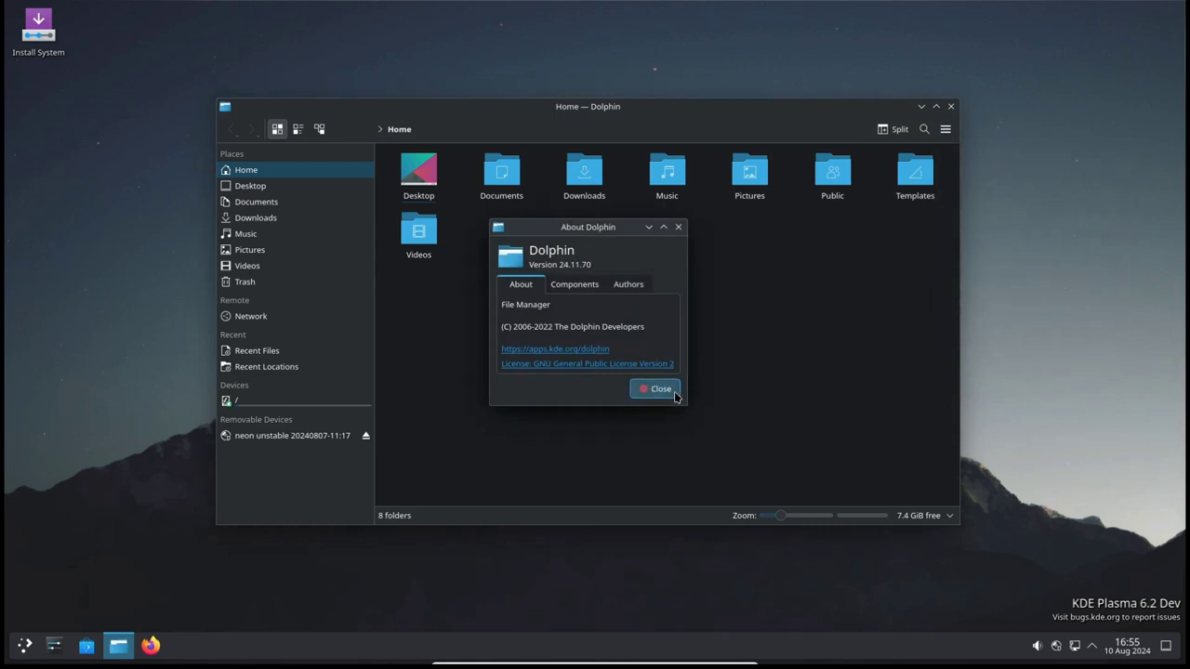
click(674, 392)
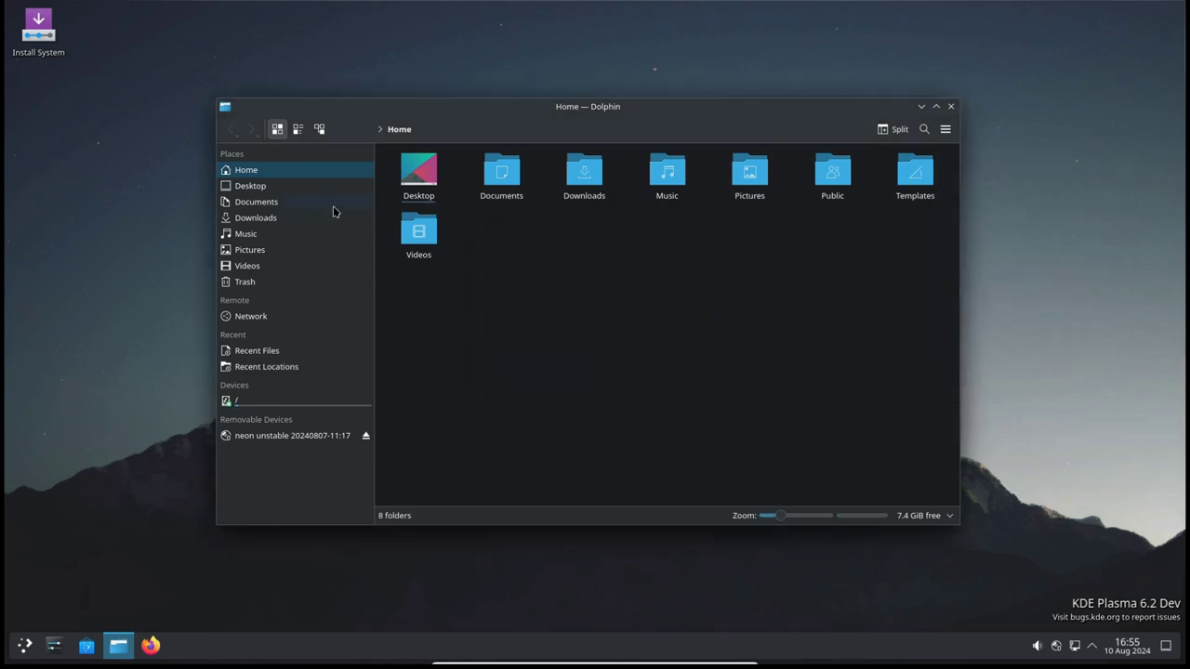
Step: Compare the details, compact and icons view modes on the Home folder, ending in icons view
click(320, 130)
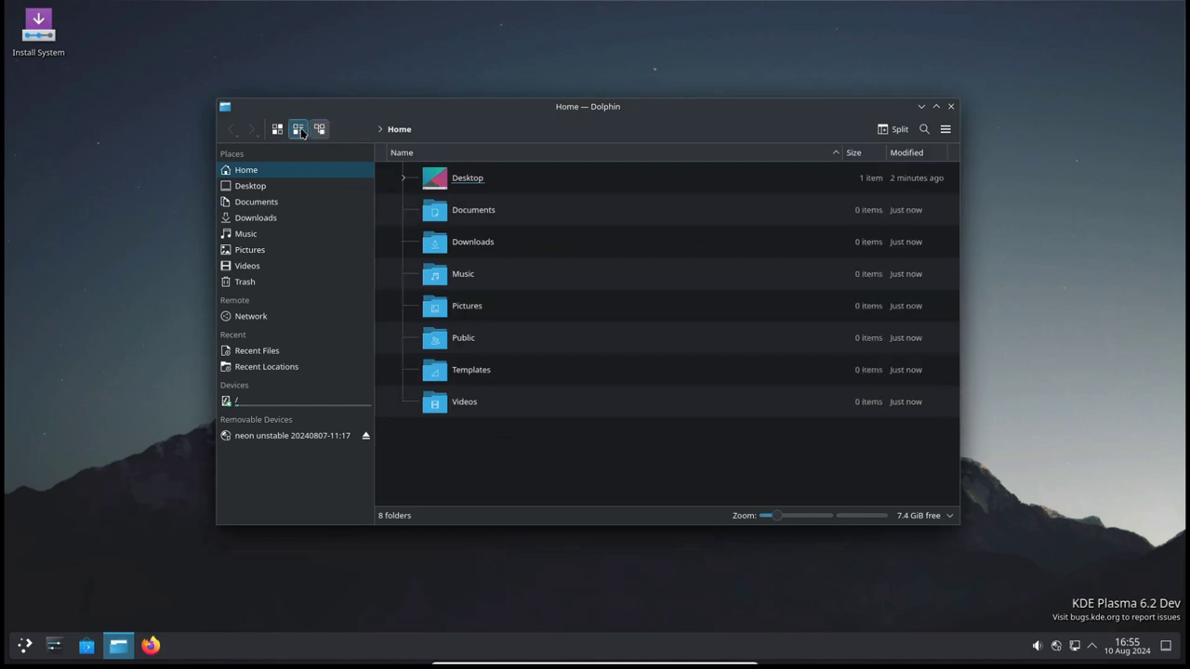
click(298, 130)
click(277, 130)
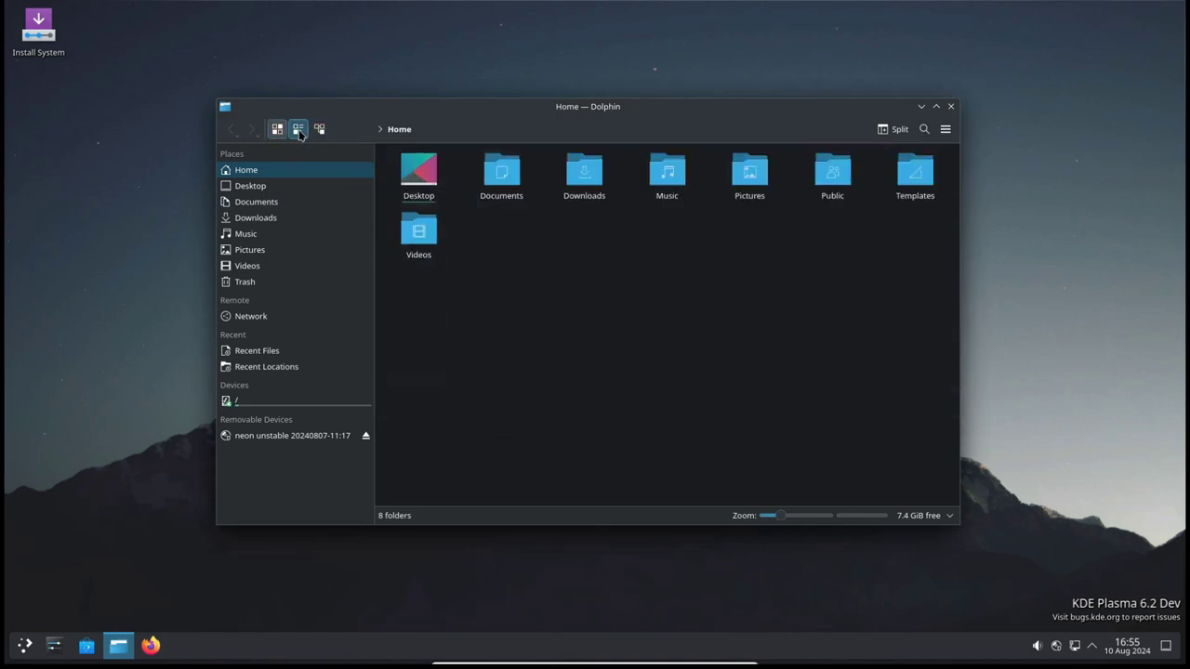
click(298, 130)
click(319, 130)
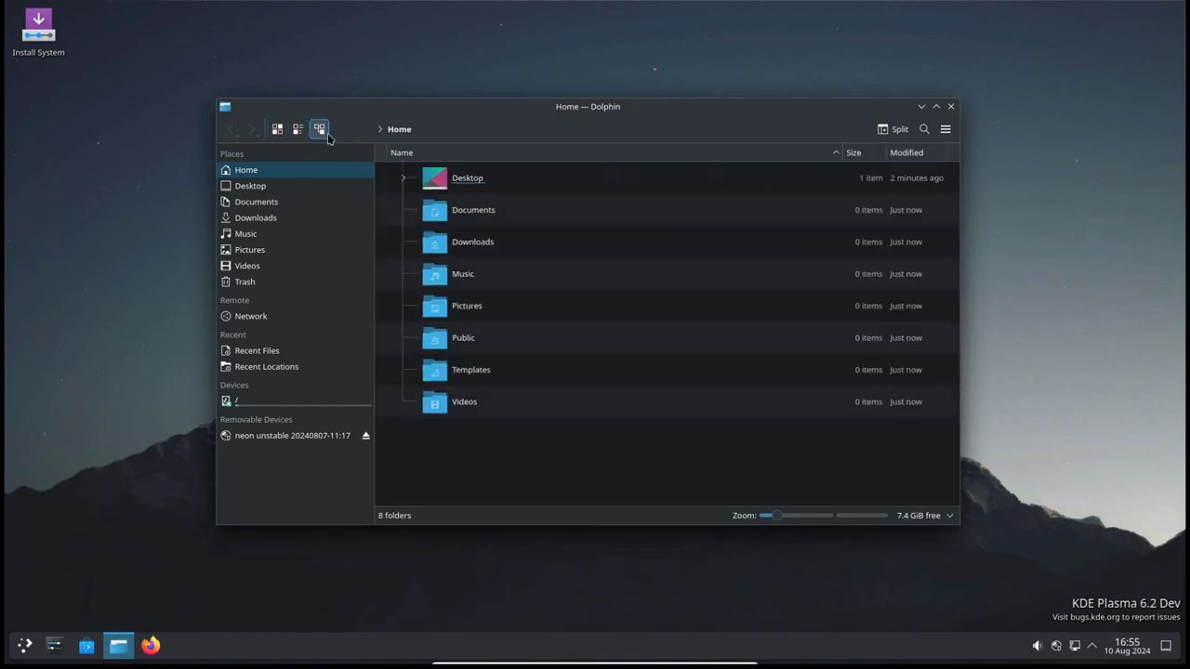
click(277, 130)
Step: Open the widget list in desktop edit mode and place an Analog Clock widget in the upper middle of the desktop
key(super+c)
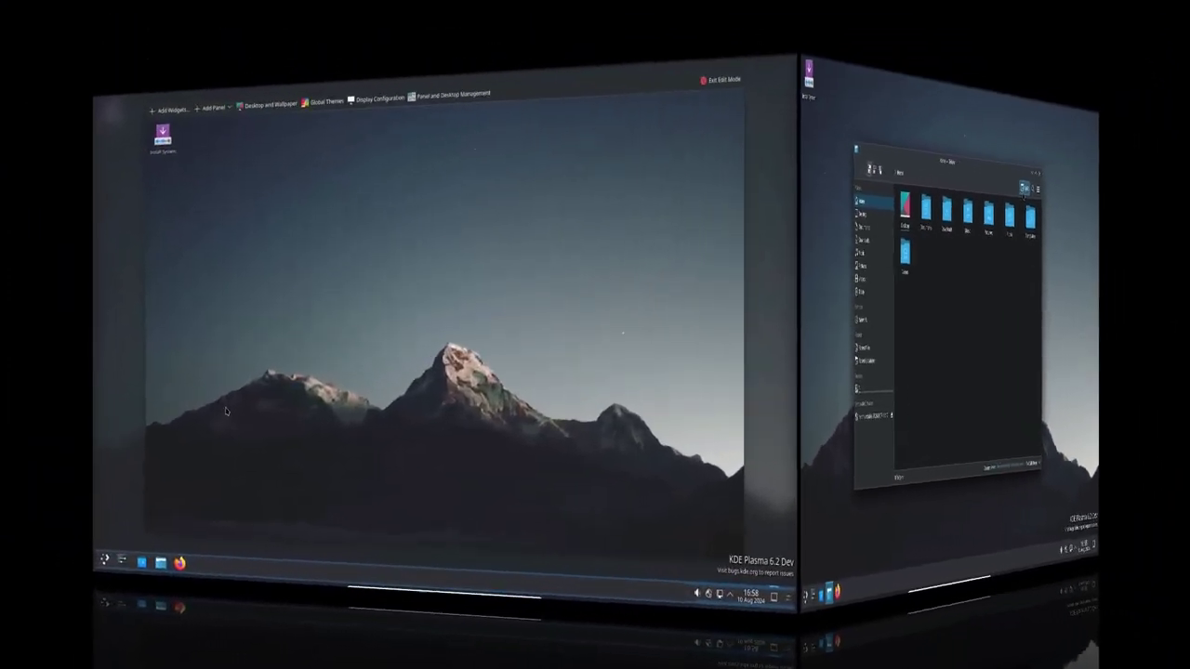
click(226, 411)
click(134, 30)
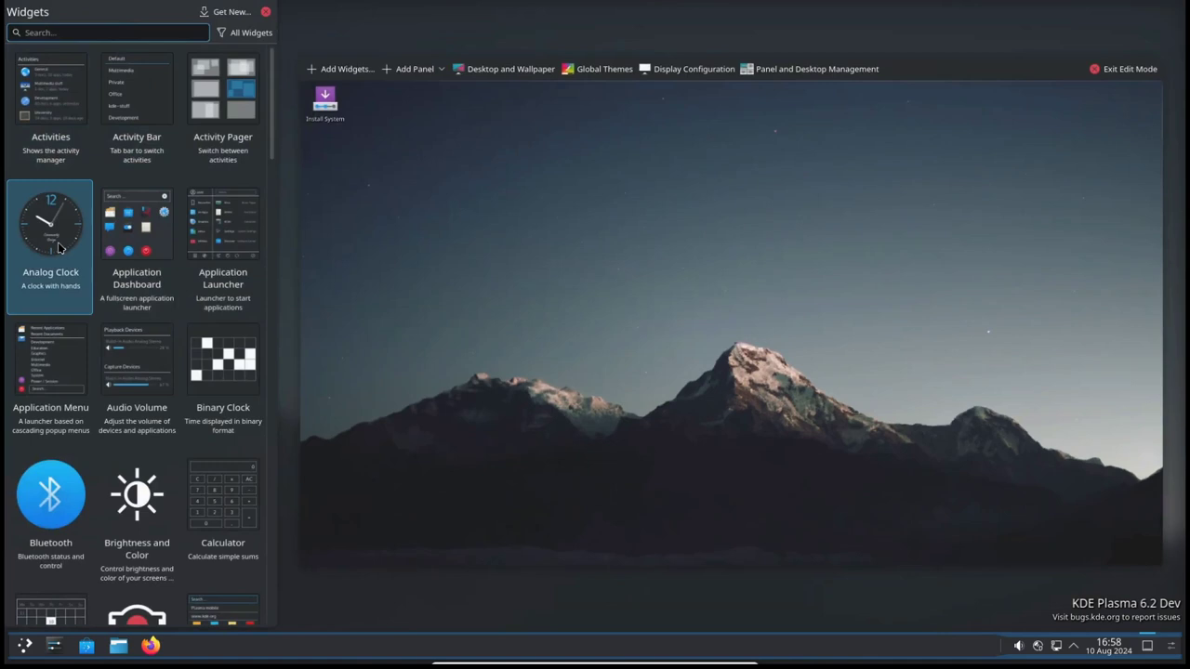
drag(58, 246, 720, 195)
Step: Add a Bluetooth widget to the right of the analog clock on the desktop, and resize the clock
scroll(112, 372, down, 4)
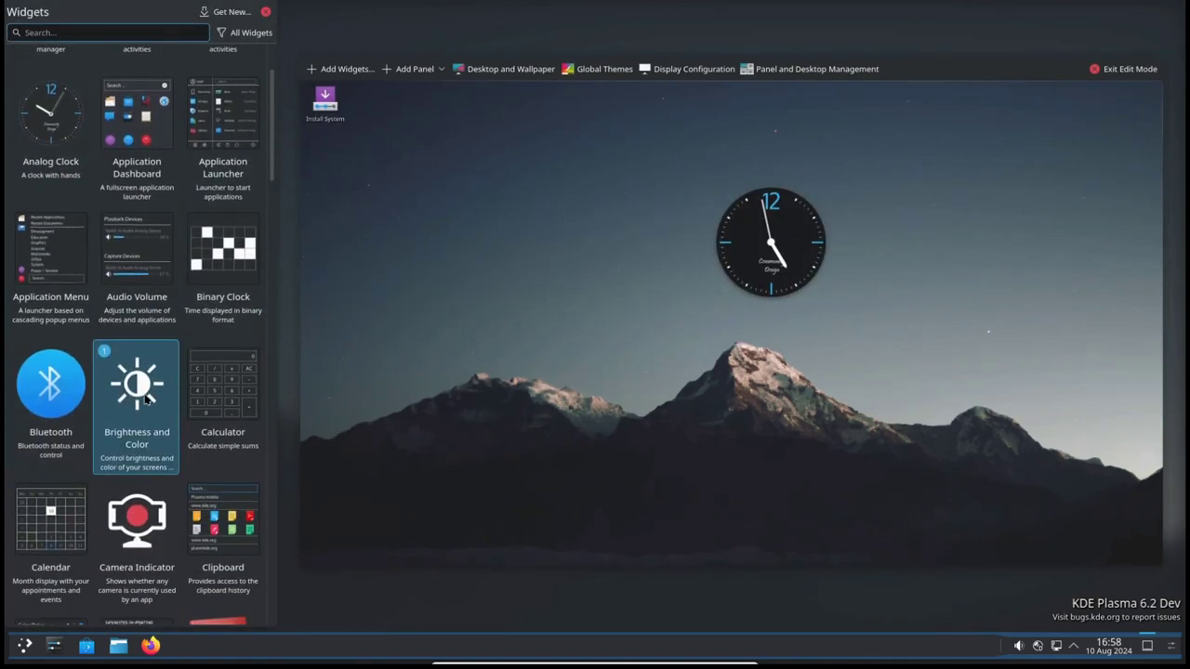
drag(65, 321, 609, 359)
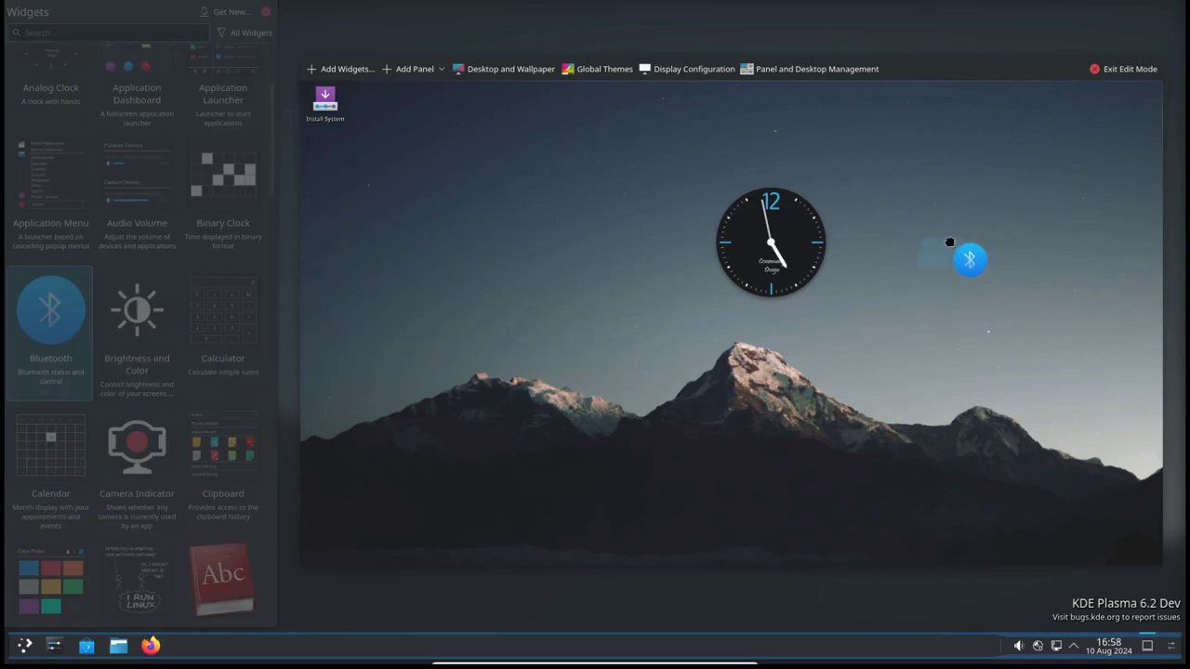
drag(949, 243, 948, 241)
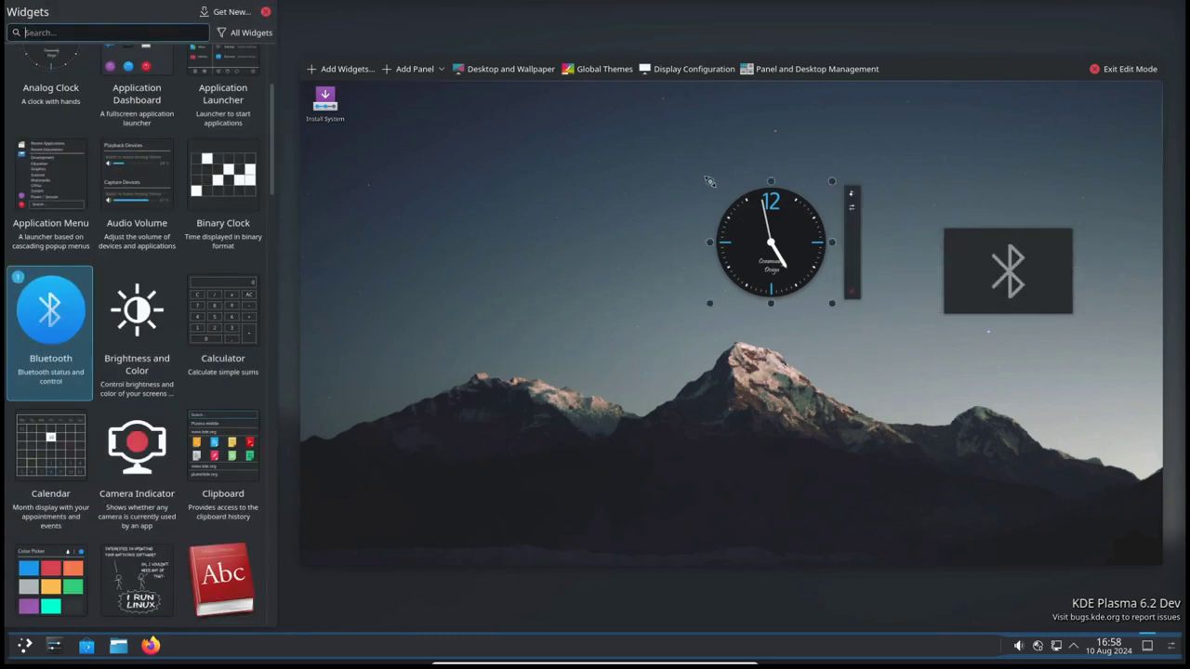
mouse_move(709, 182)
mouse_down()
mouse_move(501, 158)
mouse_move(424, 171)
mouse_move(424, 115)
mouse_move(412, 186)
mouse_move(420, 60)
mouse_move(391, 130)
mouse_move(398, 239)
mouse_move(463, 242)
mouse_move(636, 213)
mouse_up()
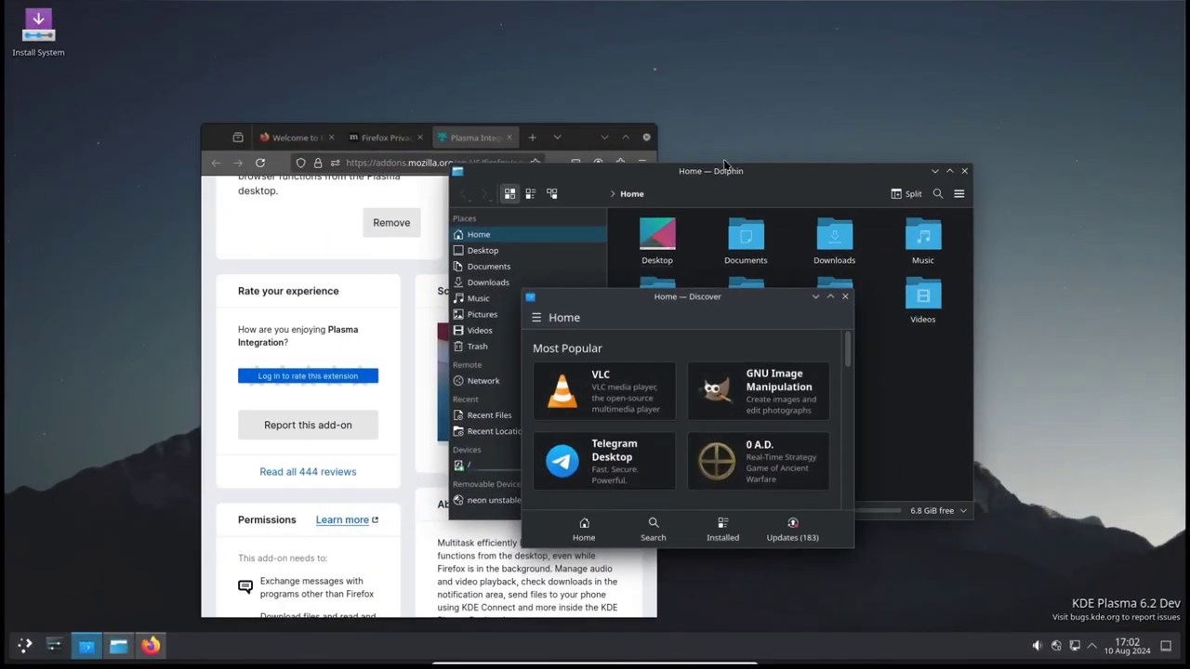
Step: Move the Dolphin window up and aside, list the installed items in Discover, and preview the open windows
drag(725, 165, 793, 148)
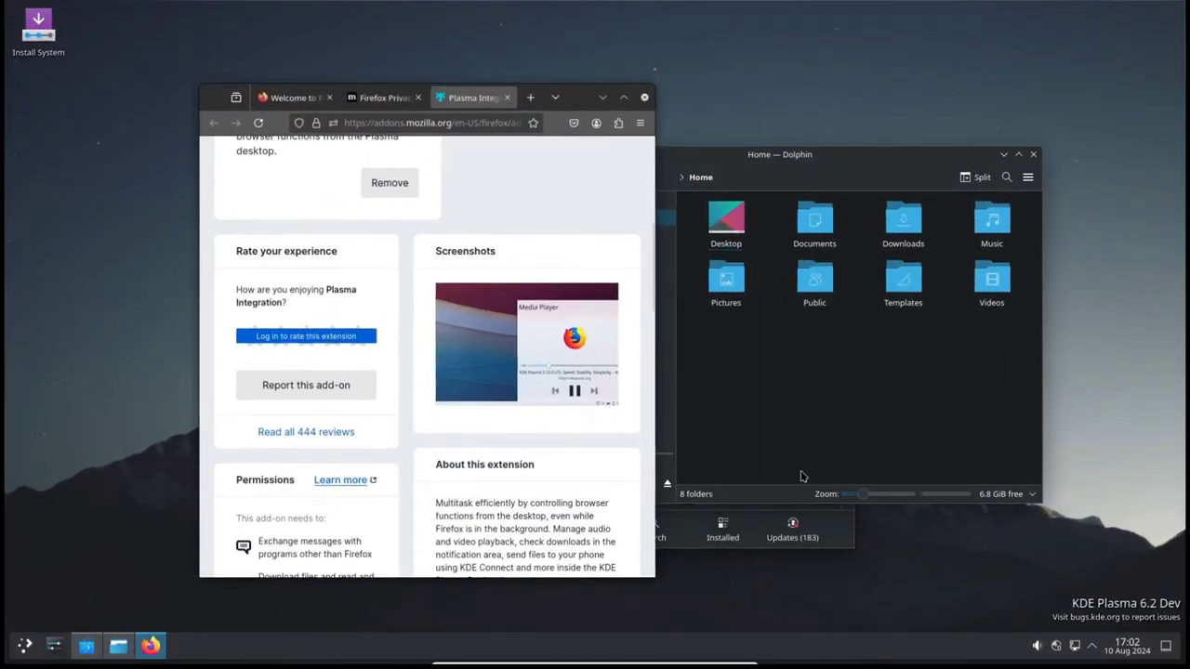
click(743, 536)
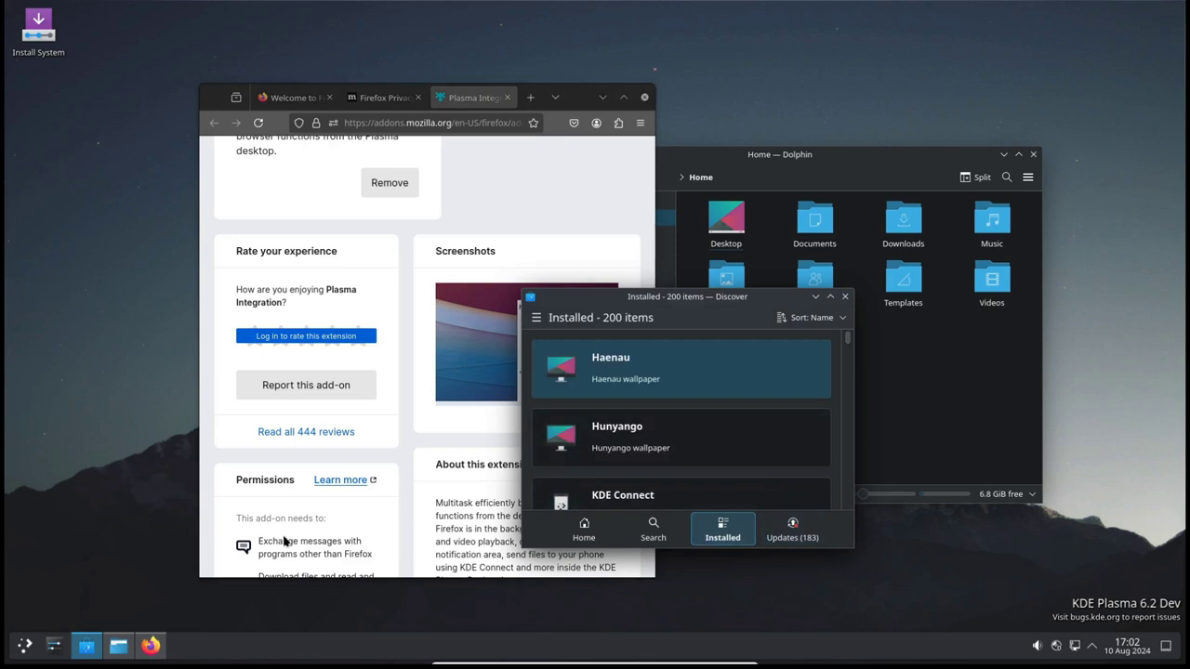
mouse_move(145, 648)
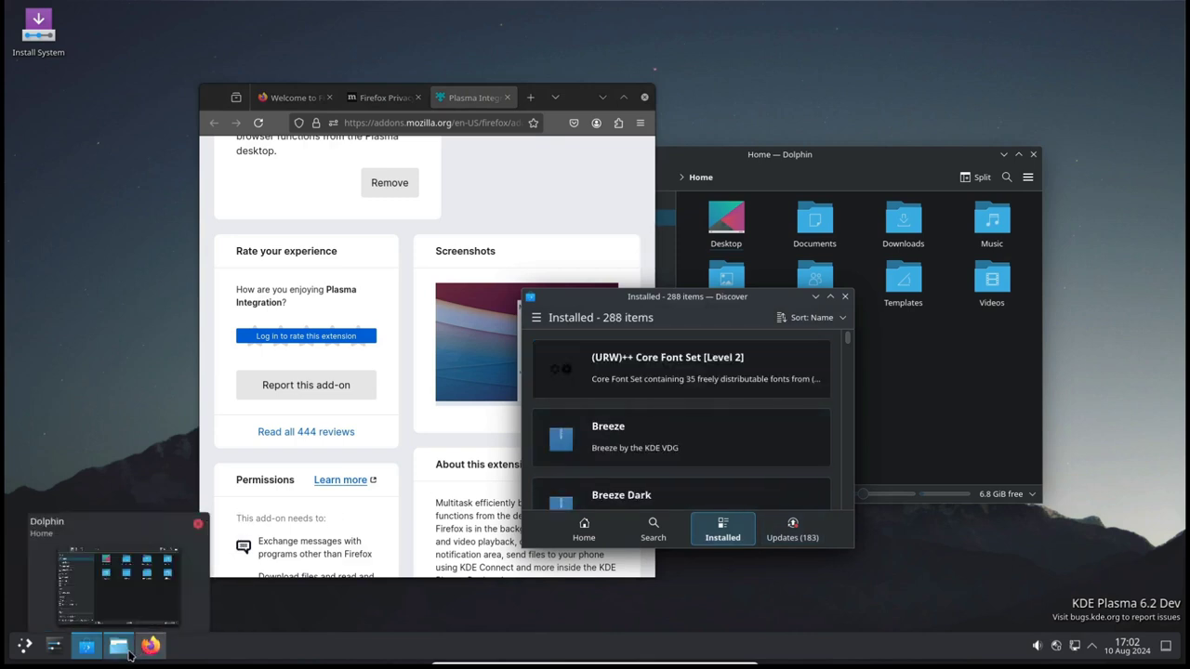
mouse_move(89, 655)
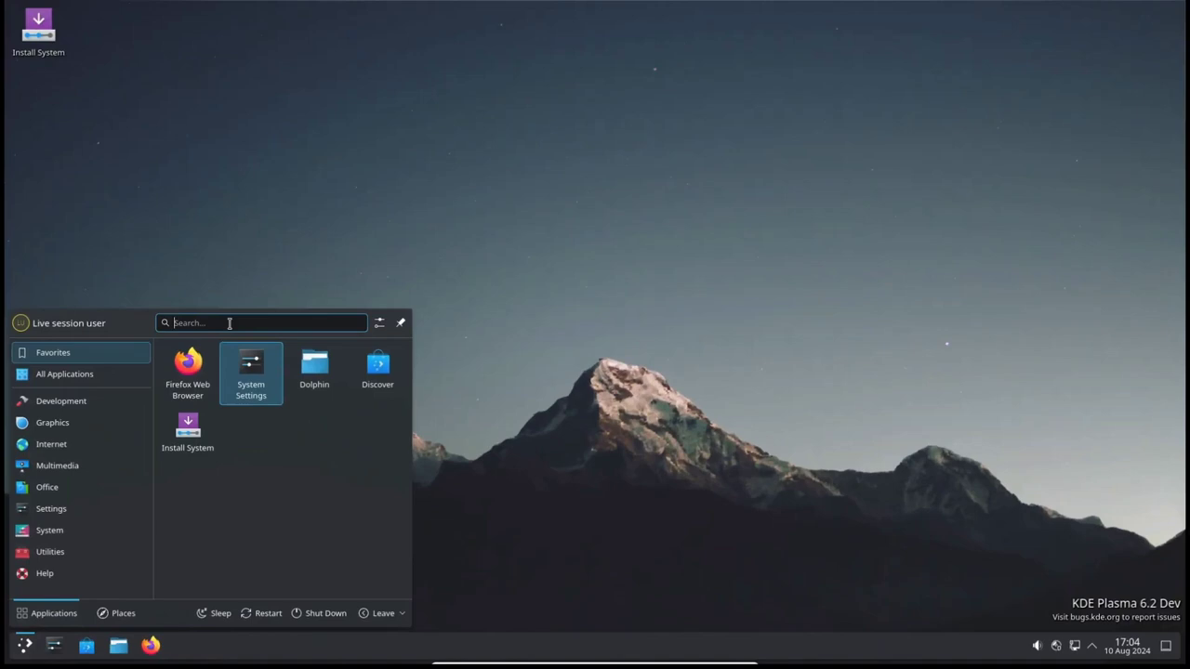
Step: Search the application launcher for "krunner" and launch KRunner
text(krunne)
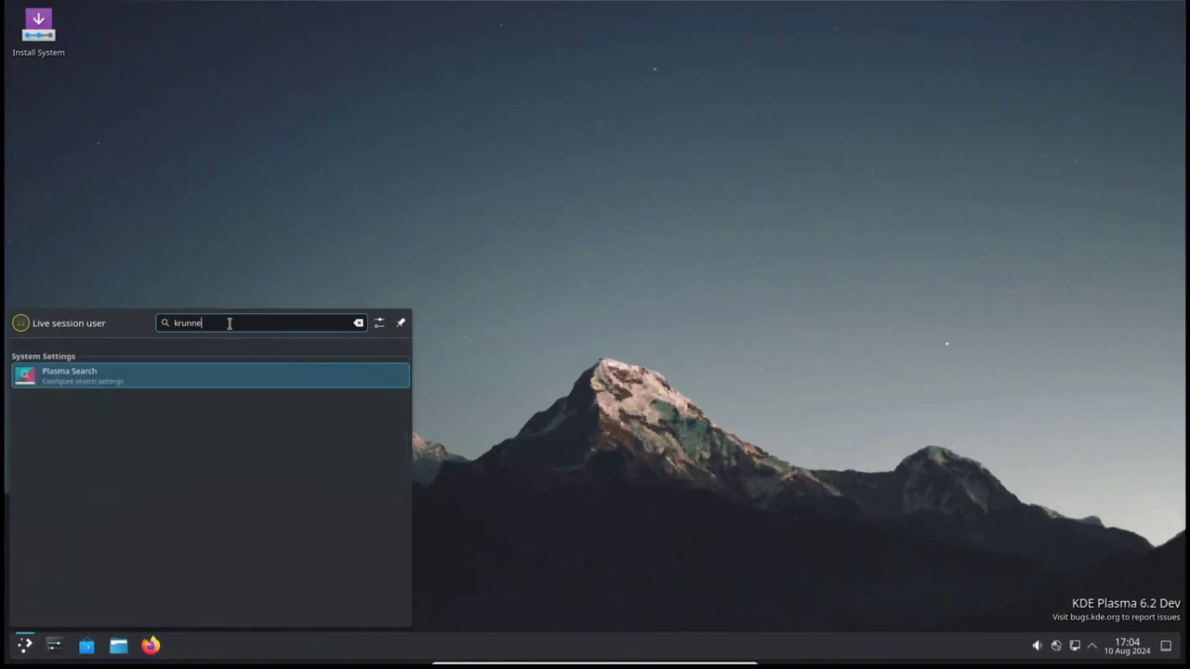
text(r)
click(56, 373)
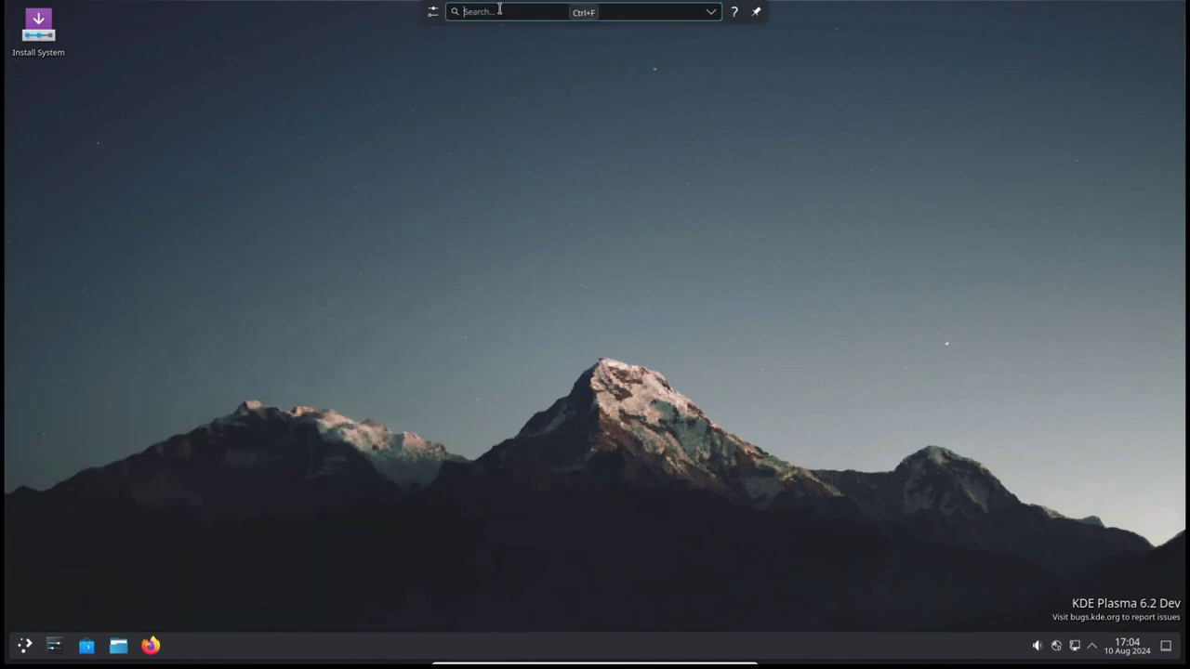
Step: Search KRunner for "downloads", clear the query, and search for "music"
text(down)
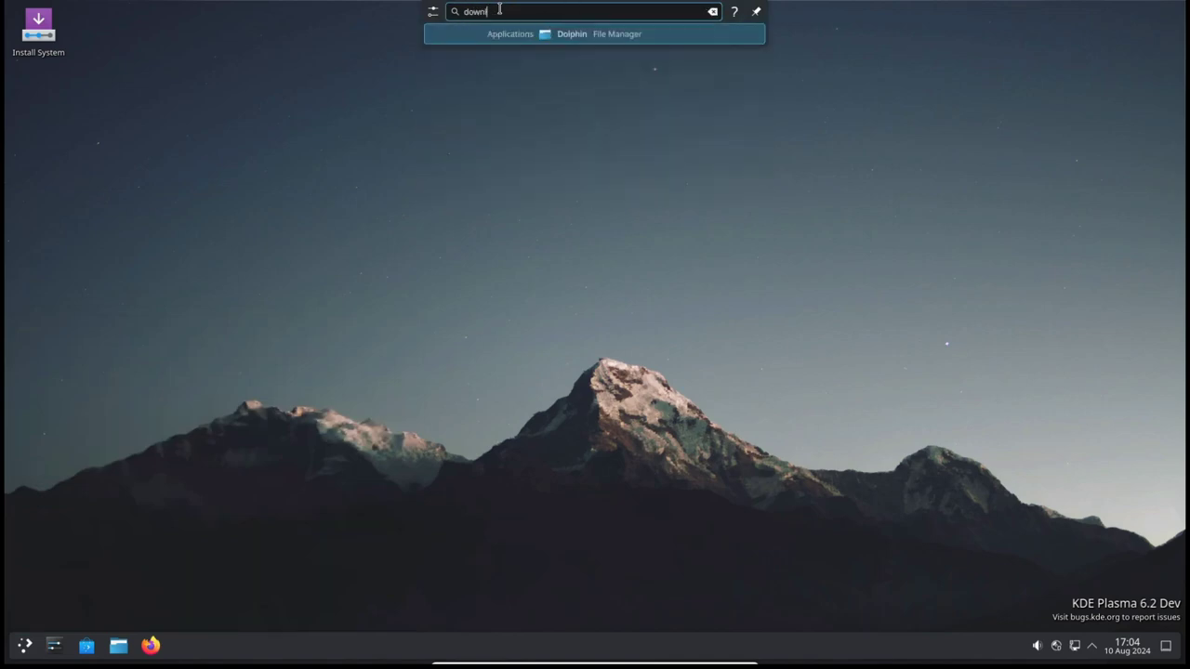
text(loads)
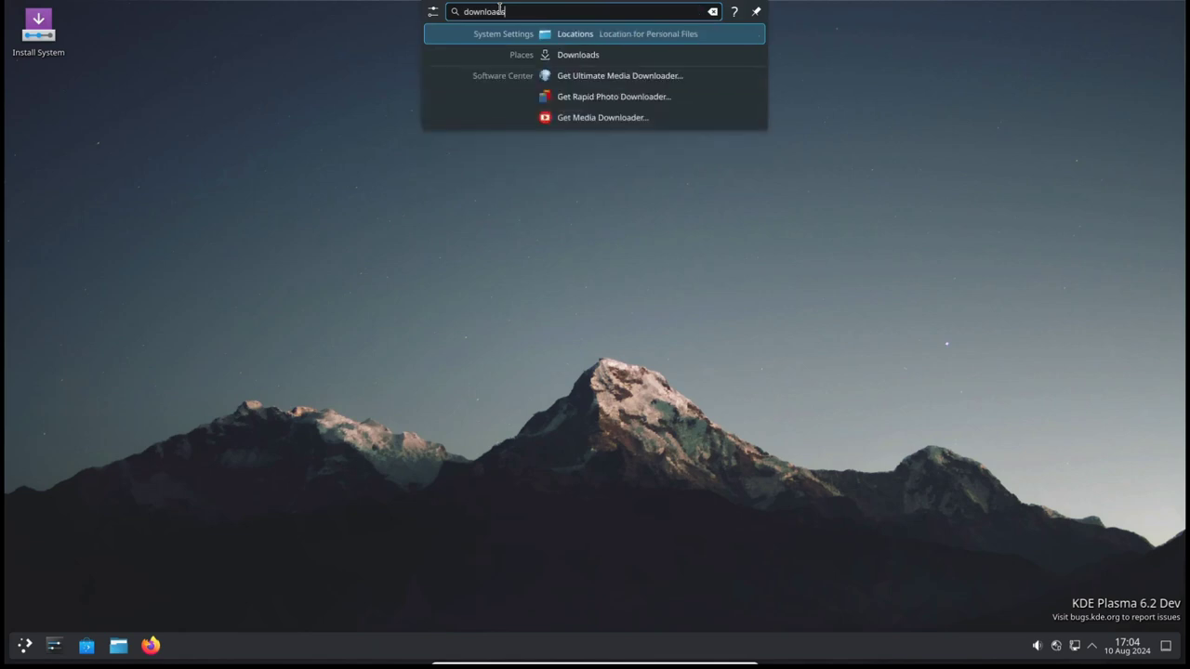
key(BackSpace)
key(BackSpace)
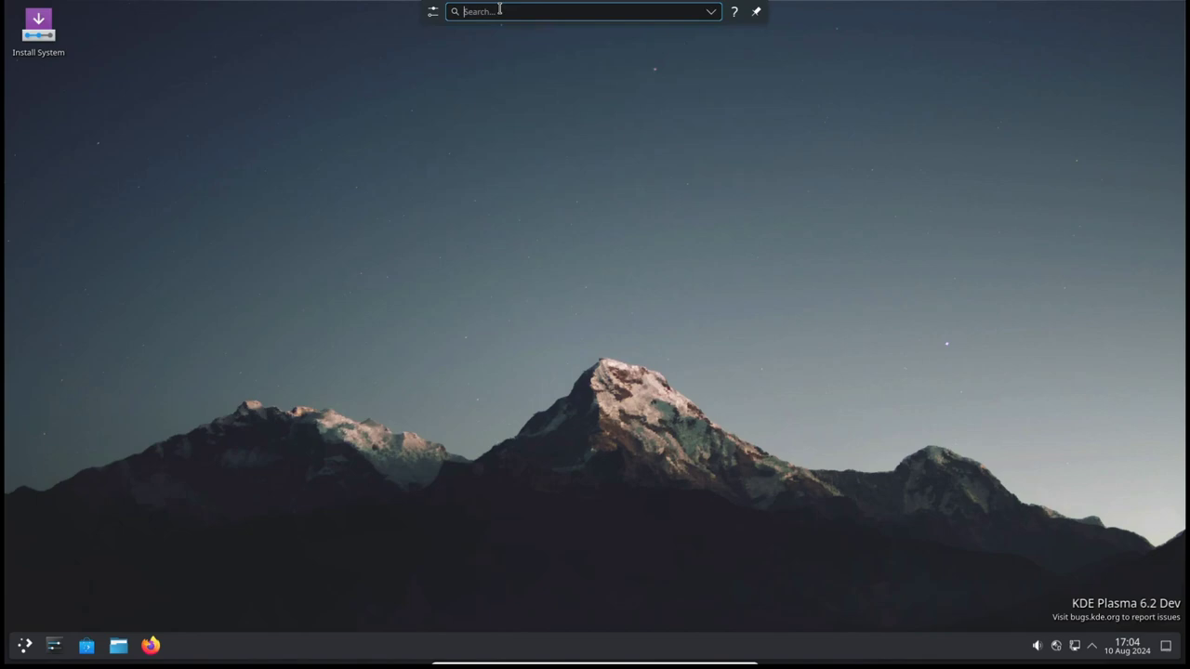
text(music)
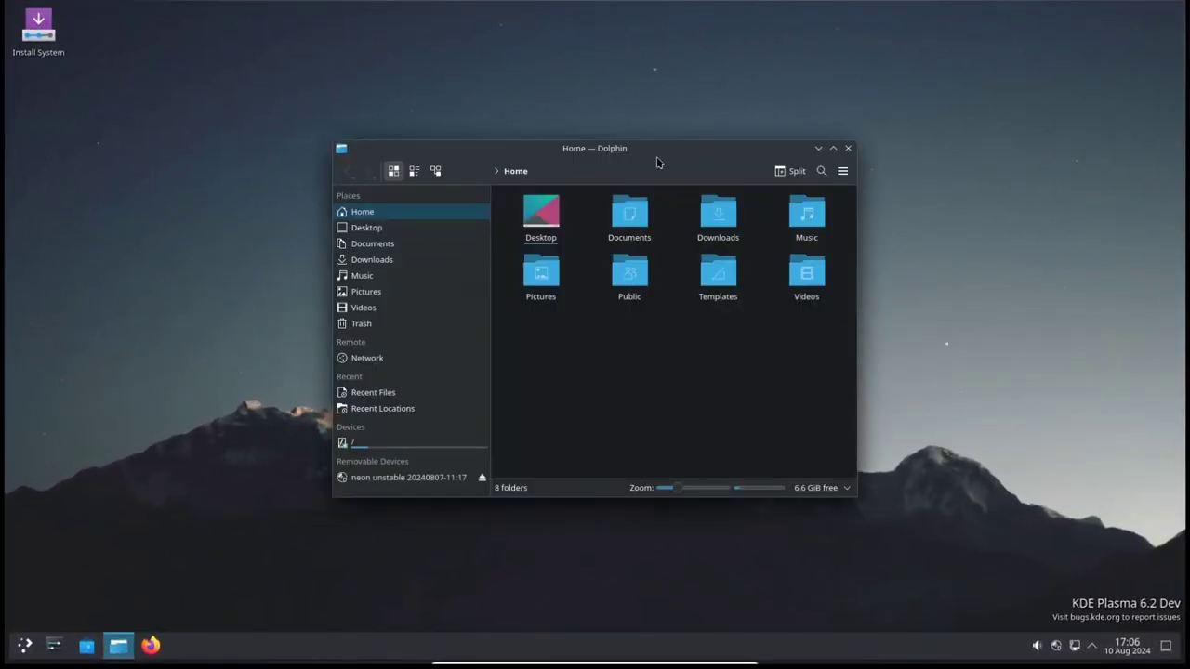
Step: Maximize the Dolphin window to fill the screen
drag(556, 148, 562, 5)
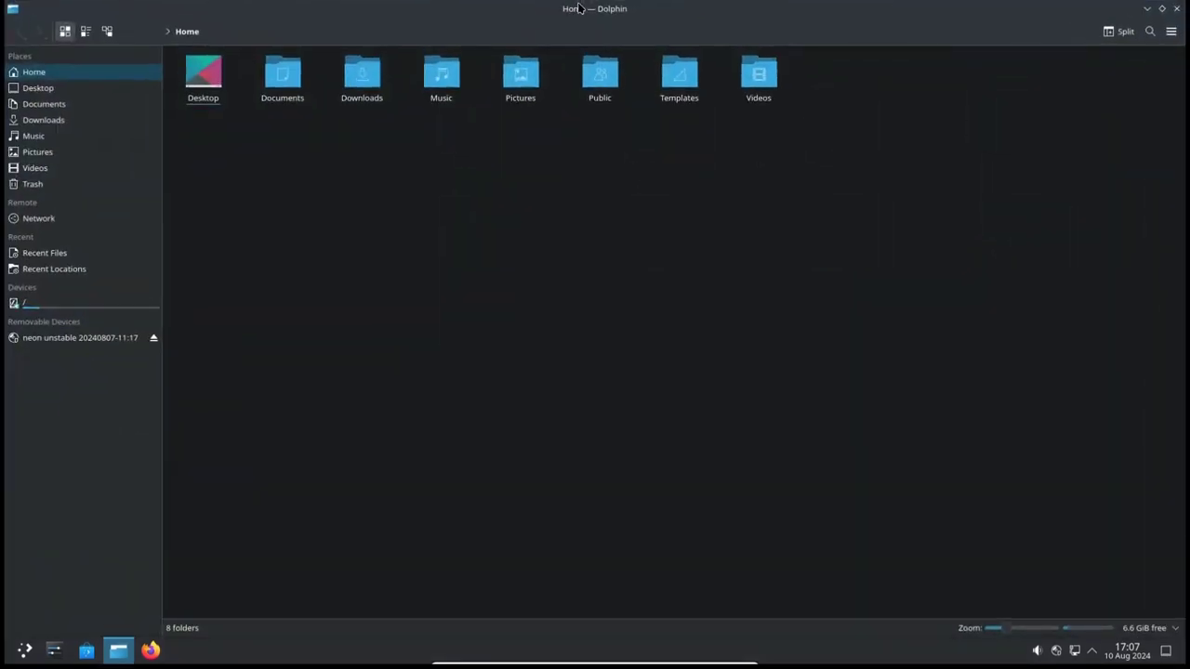
Step: Restore the maximized Dolphin window and move it to the left edge, the right edge and the bottom of the desktop
double_click(584, 10)
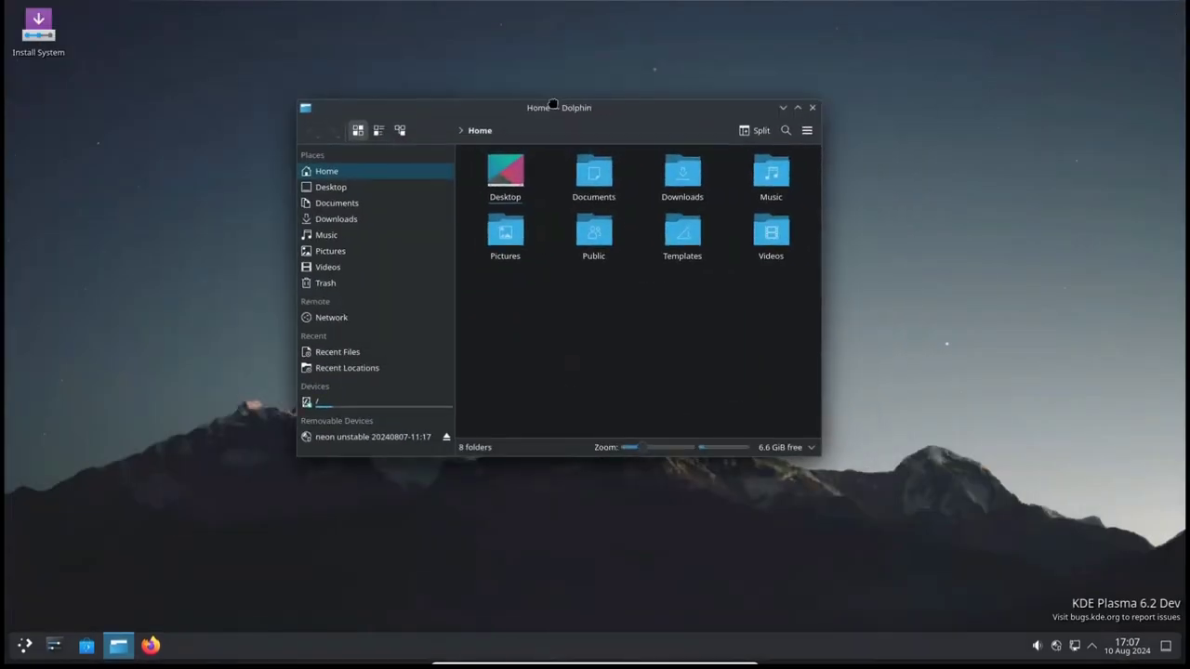
drag(549, 106, 5, 108)
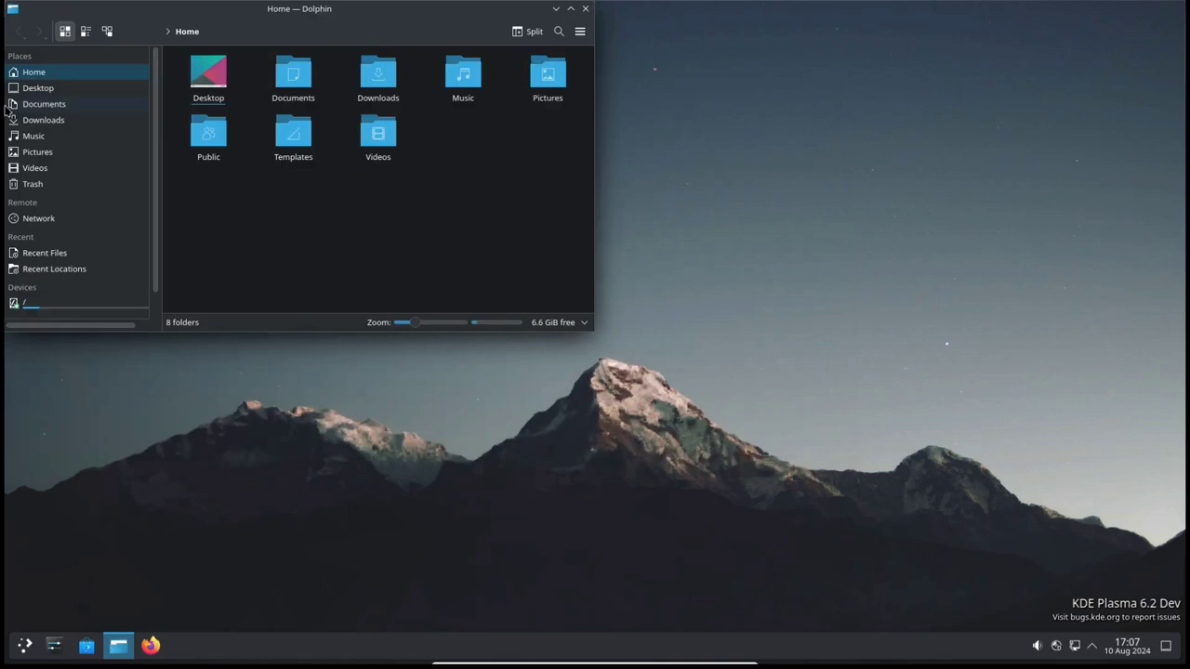
drag(225, 11, 1178, 198)
drag(930, 11, 541, 632)
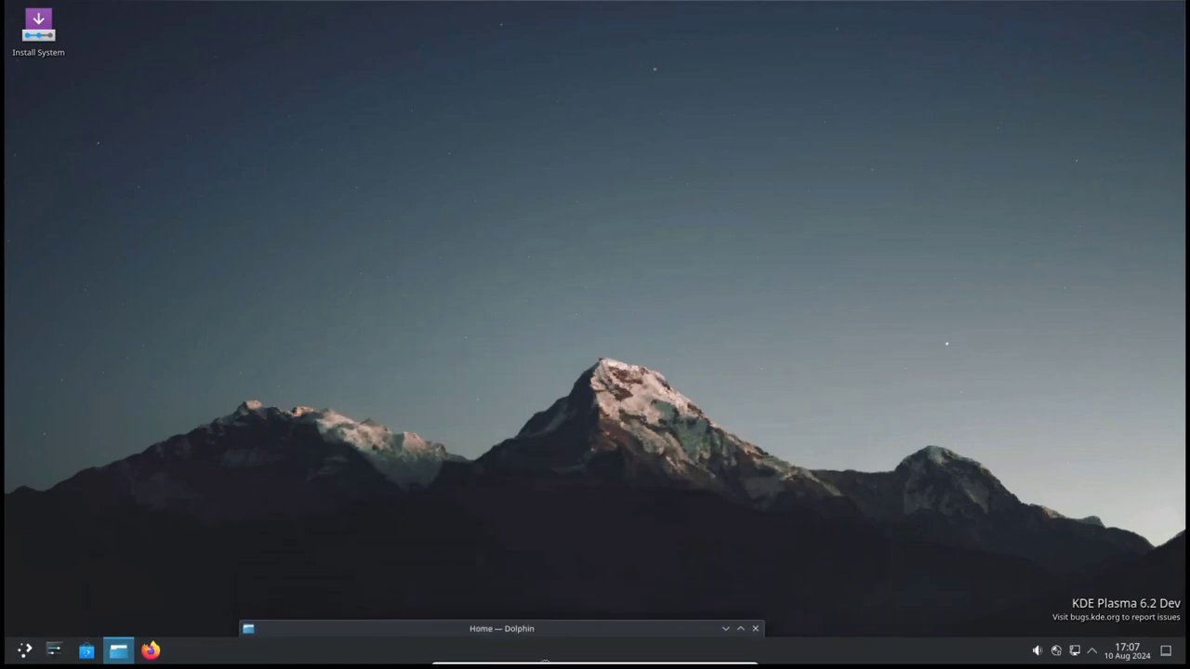
Step: Maximize Dolphin against the upper screen edge, then tile it left, tile it right and lower it to the panel
drag(544, 646, 632, 6)
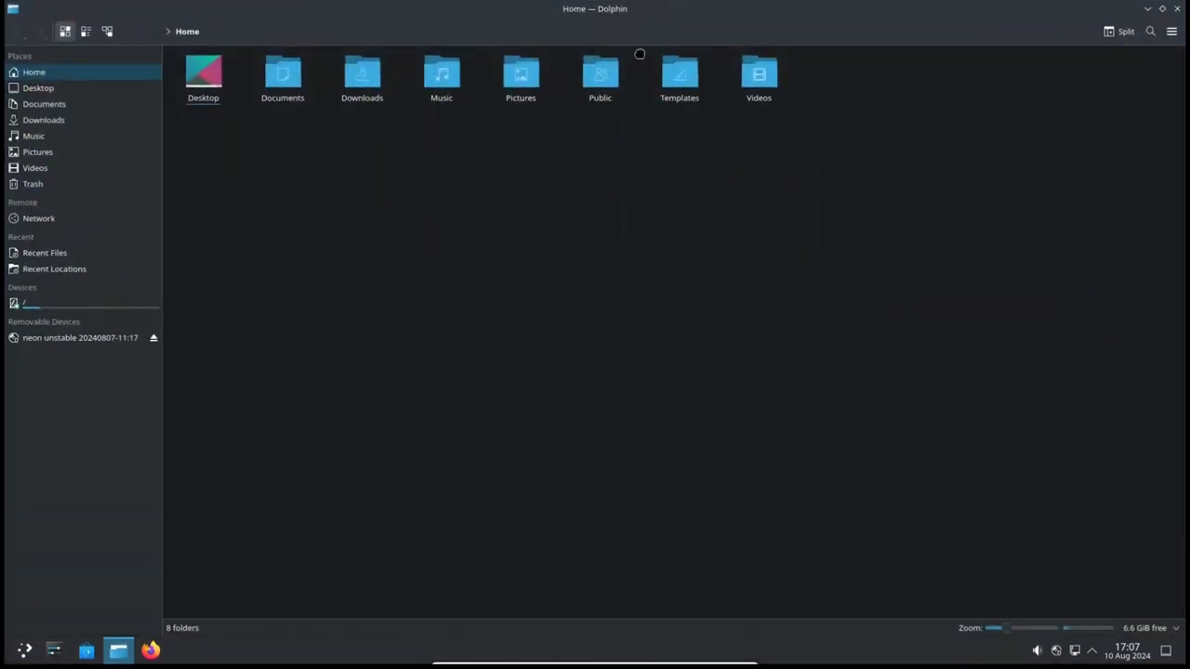
drag(640, 54, 7, 148)
drag(269, 23, 1184, 130)
drag(943, 8, 546, 660)
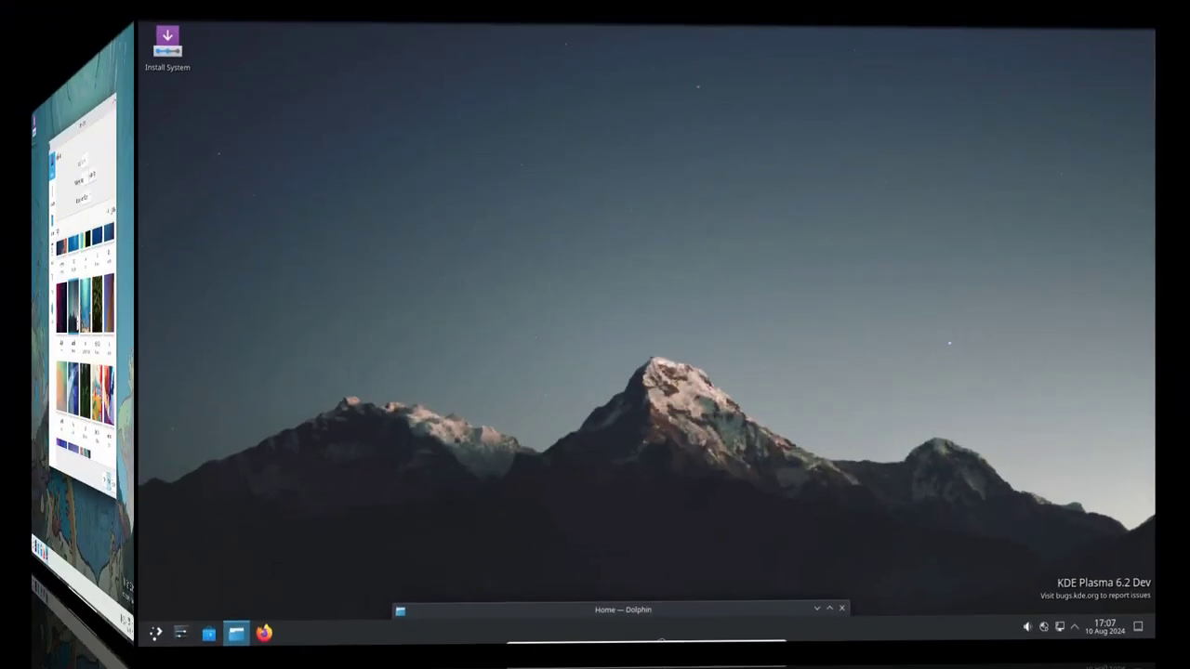
Step: Apply the Breeze Dark global theme with its appearance settings and close System Settings
click(697, 483)
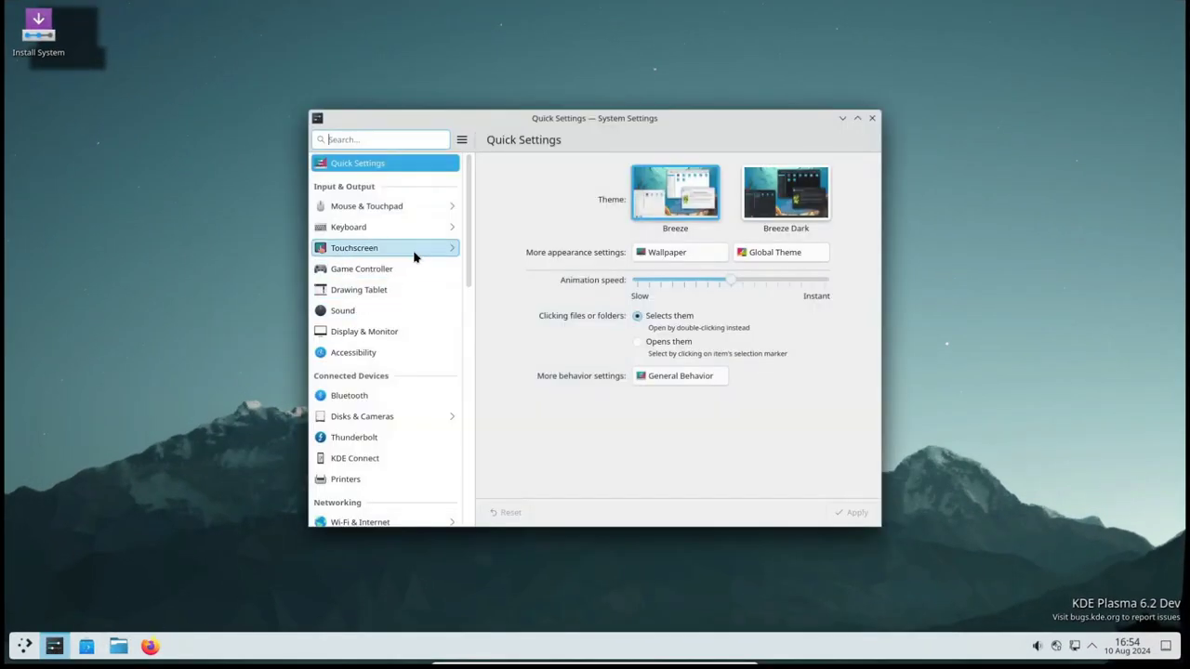
scroll(409, 265, down, 1)
scroll(406, 268, down, 3)
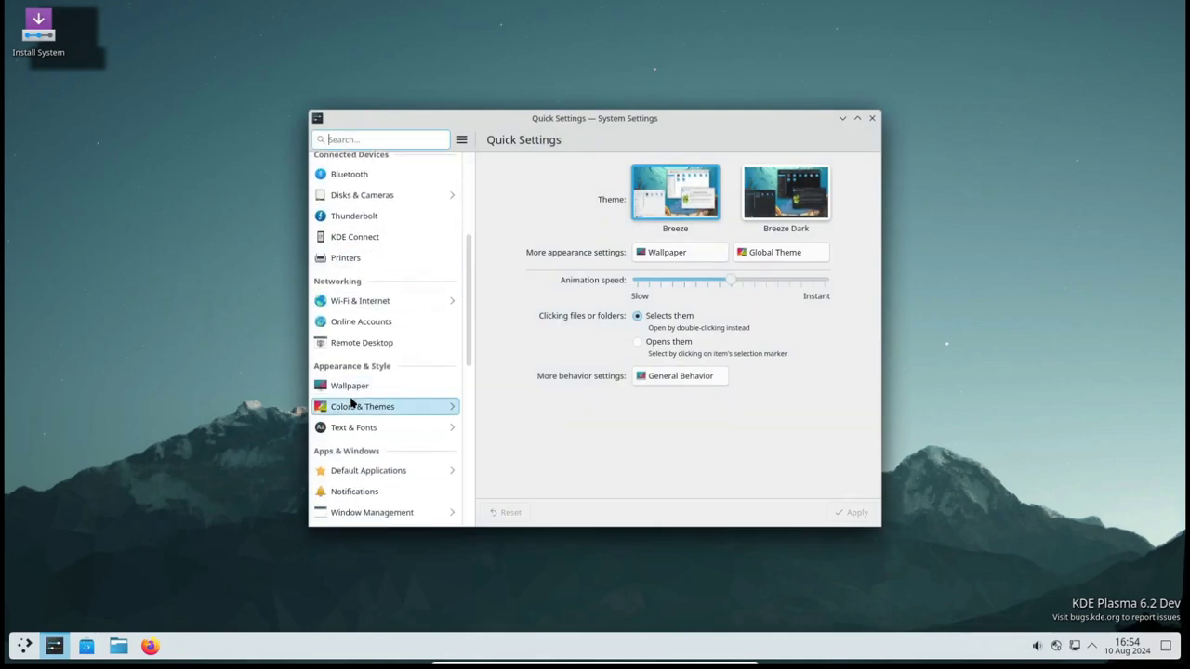
click(354, 409)
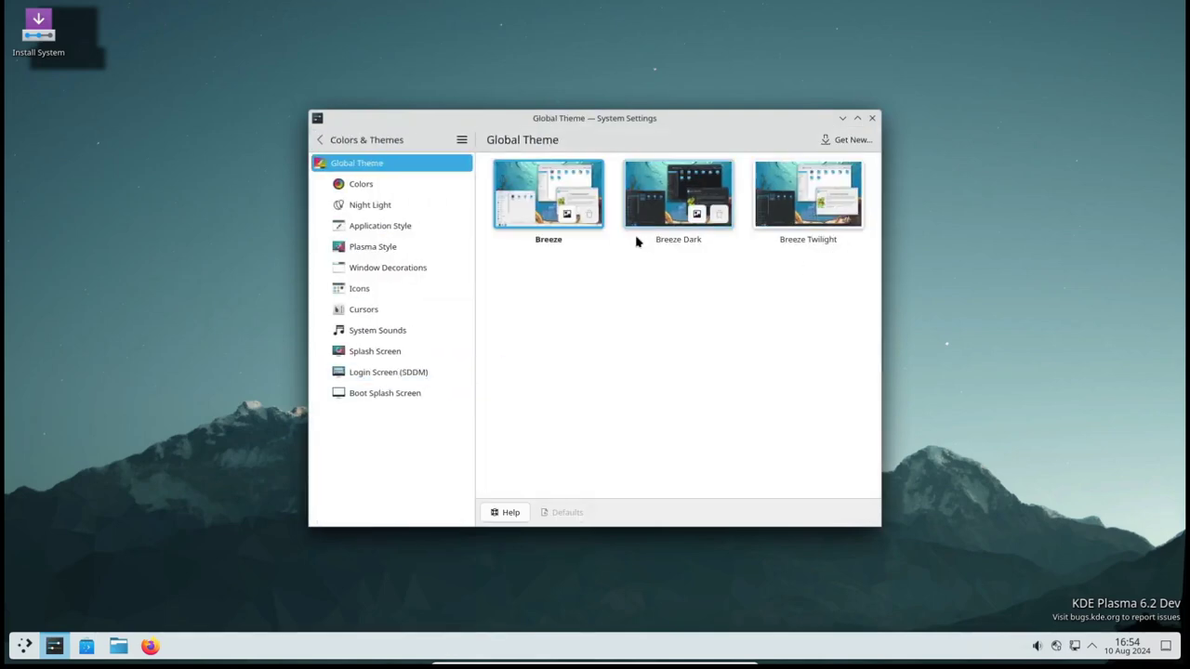
click(679, 218)
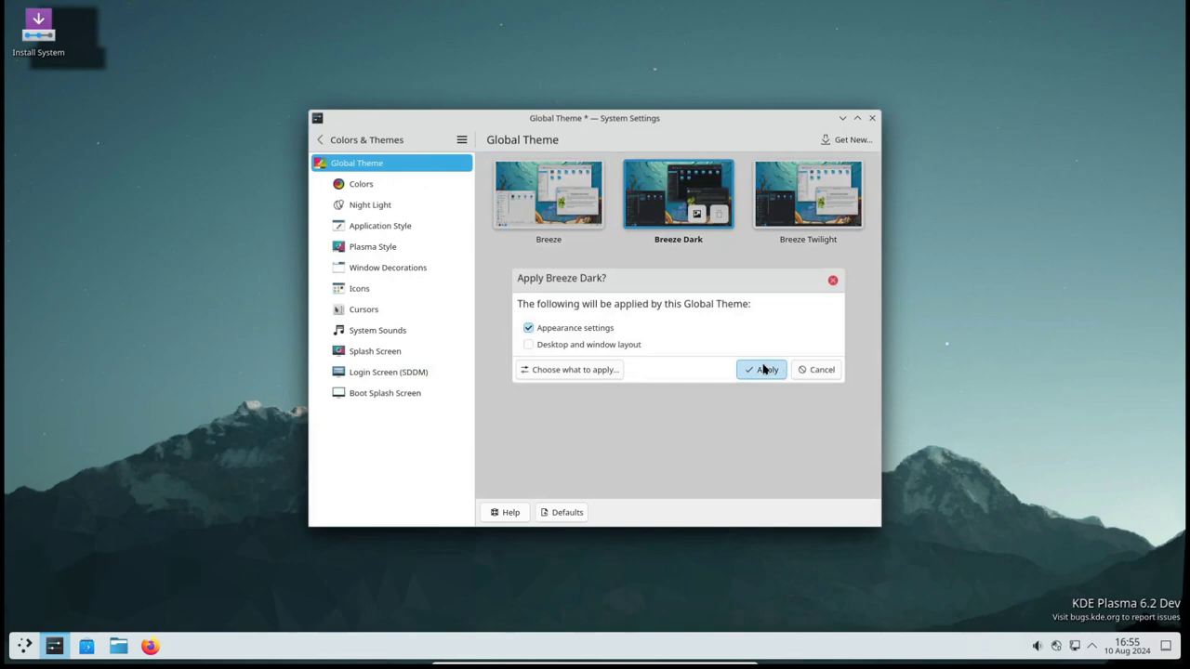
click(764, 369)
click(872, 119)
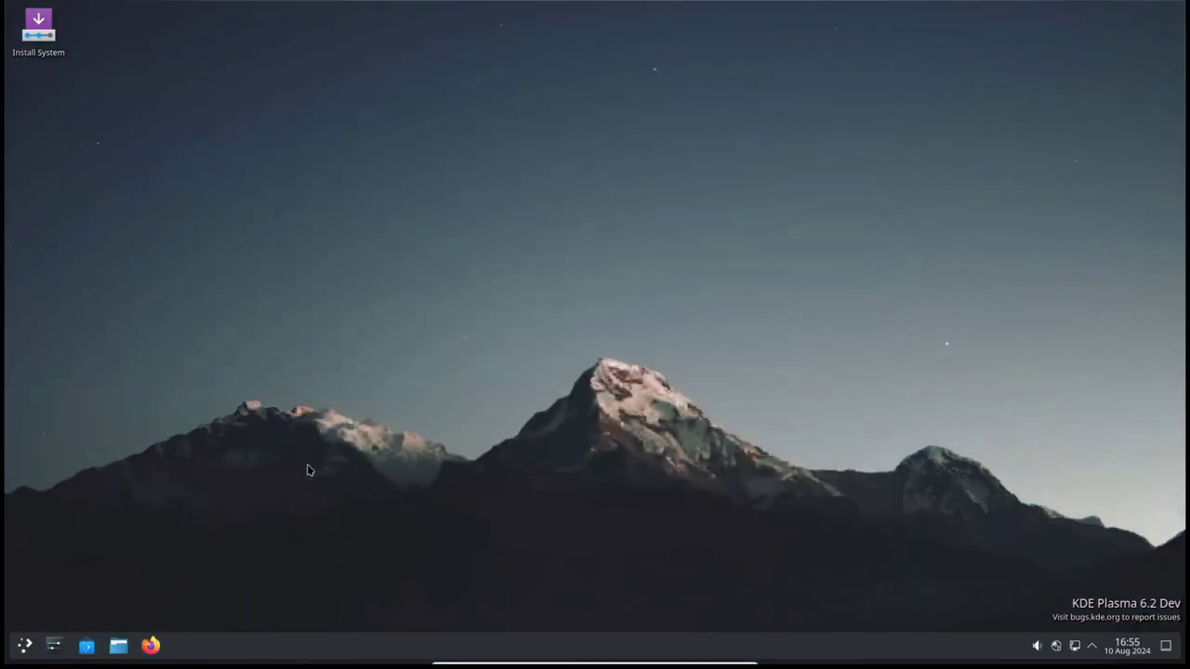
Step: Open the Dolphin file manager and enlarge its window
click(119, 646)
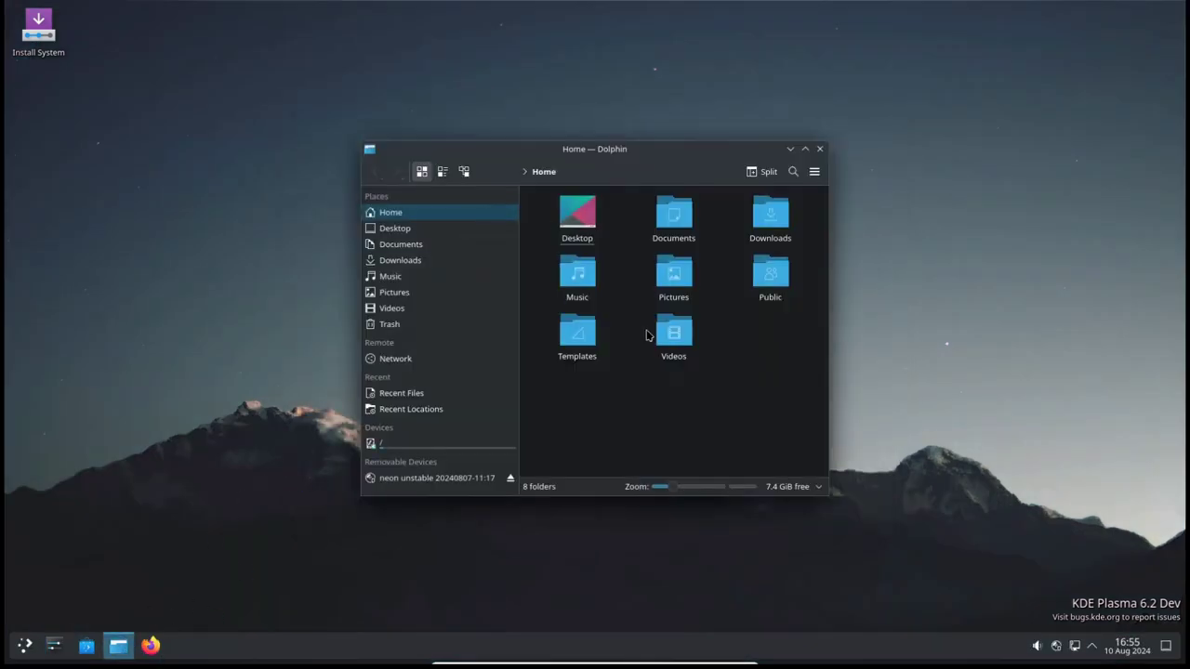
drag(830, 493, 1062, 548)
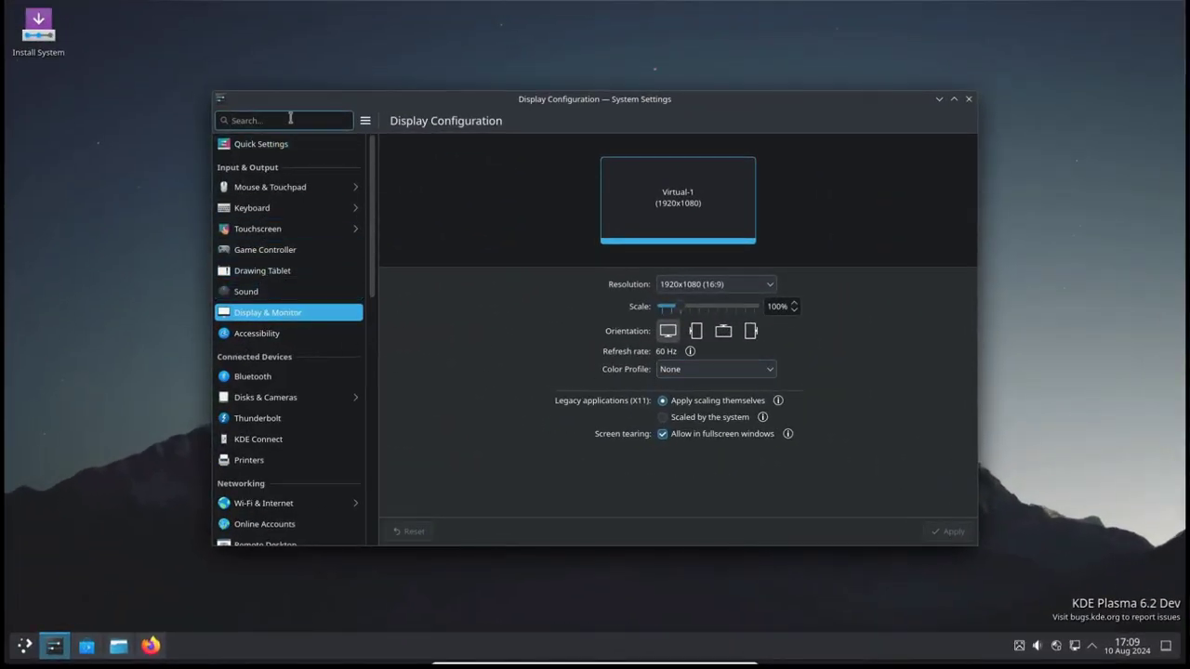
Step: Search the settings for "colo", open the Colors page and filter the list to Light Schemes
text(colo)
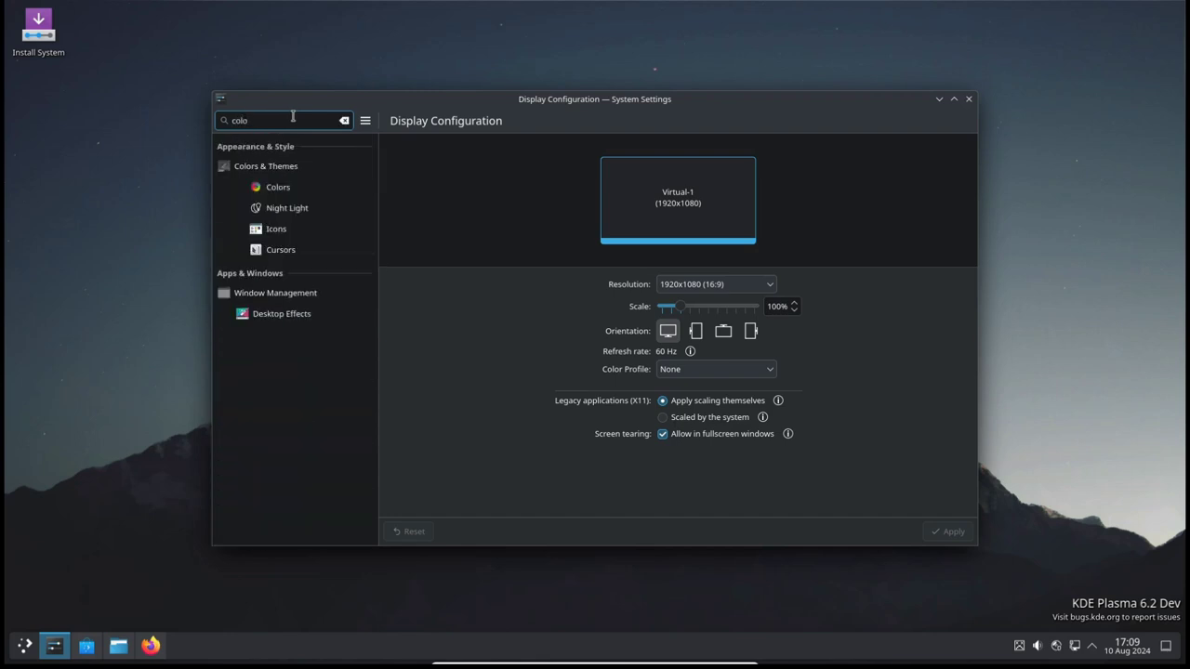
click(283, 187)
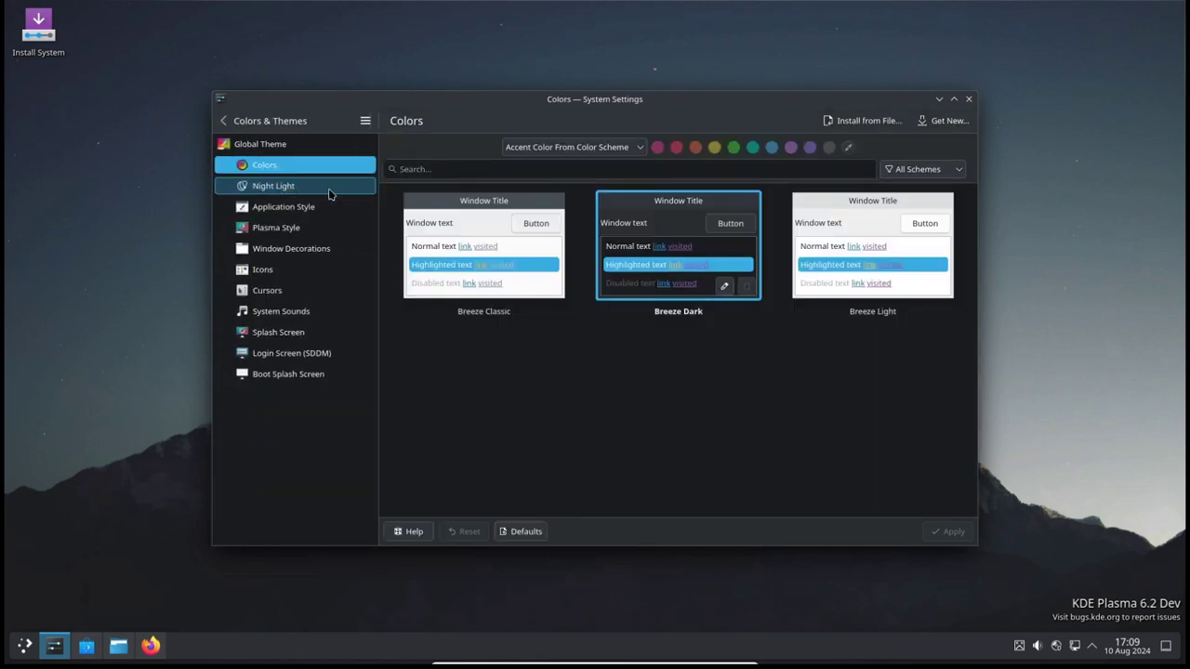
click(944, 176)
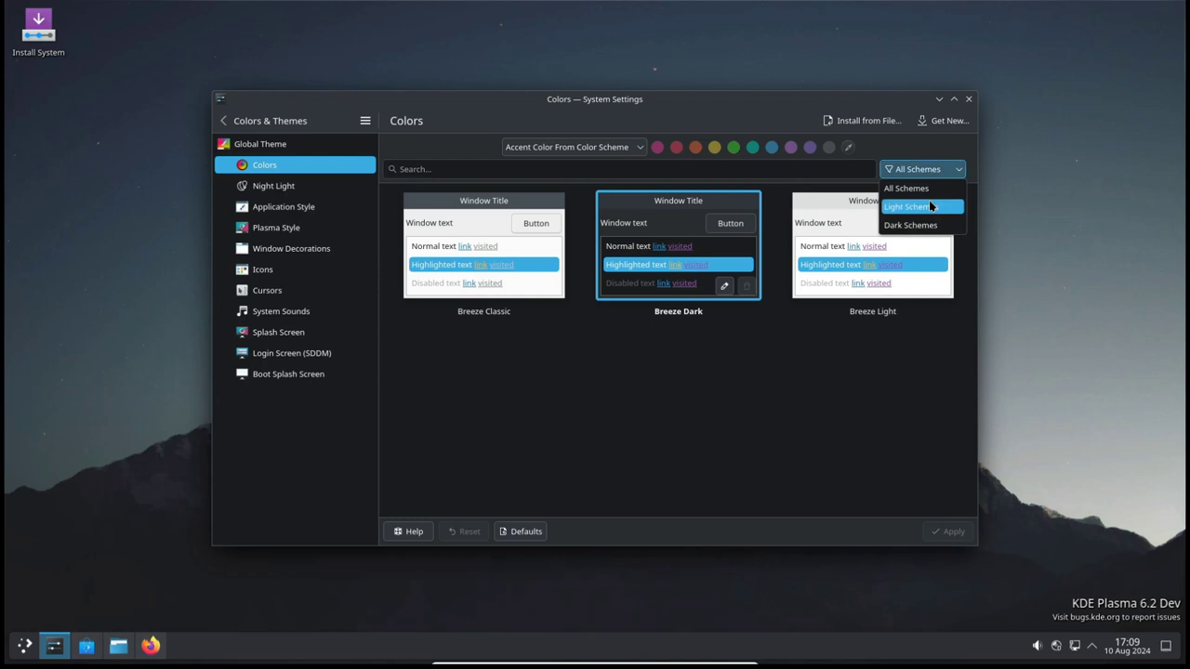
click(920, 206)
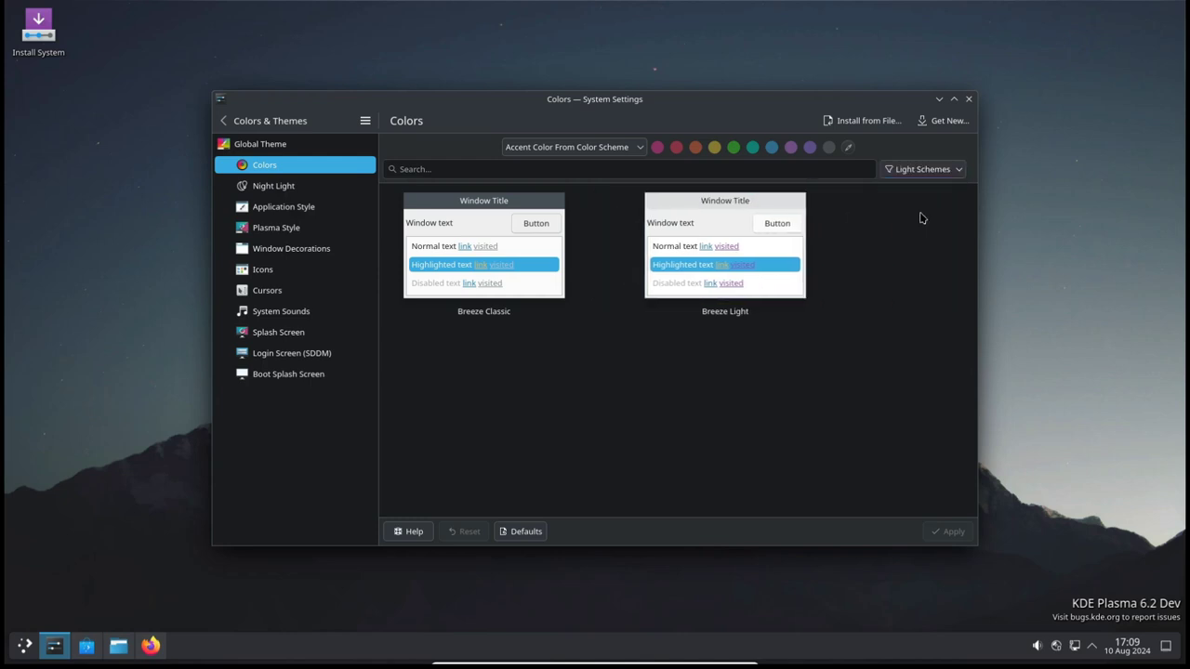
Step: Filter the color schemes to Dark Schemes, return to All Schemes and open the accent color options
click(934, 171)
click(929, 225)
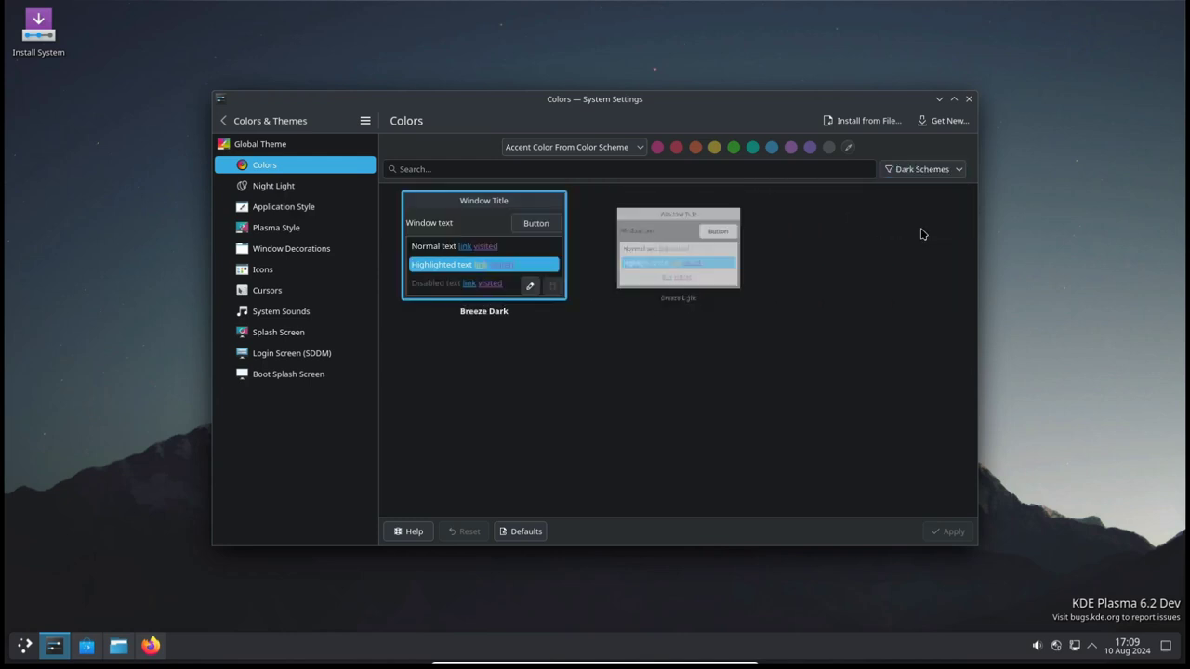
click(933, 173)
click(915, 189)
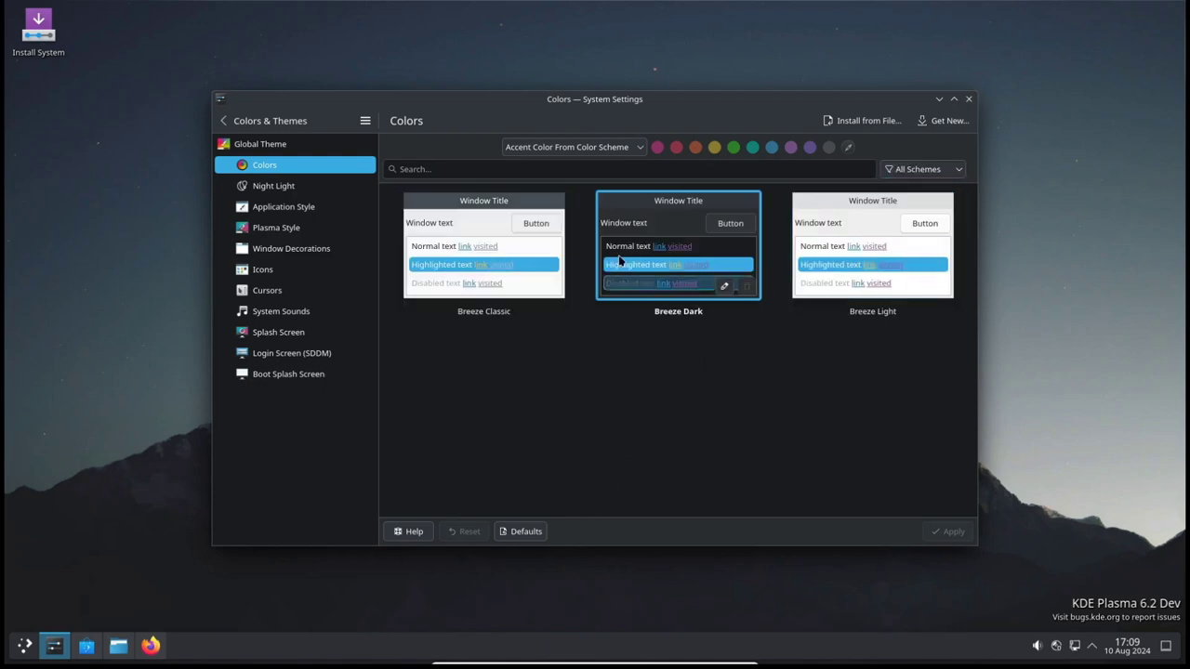
click(627, 150)
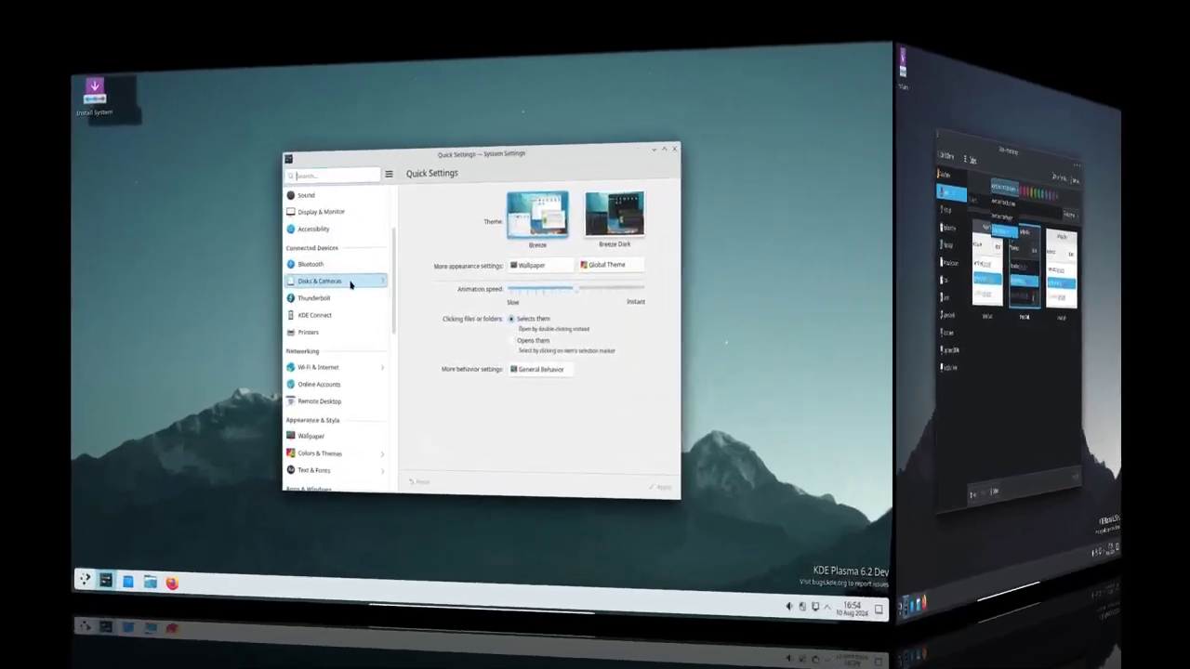
Step: Switch the global theme under Colors & Themes to Breeze Dark, applying its appearance settings, and close System Settings
scroll(350, 285, down, 3)
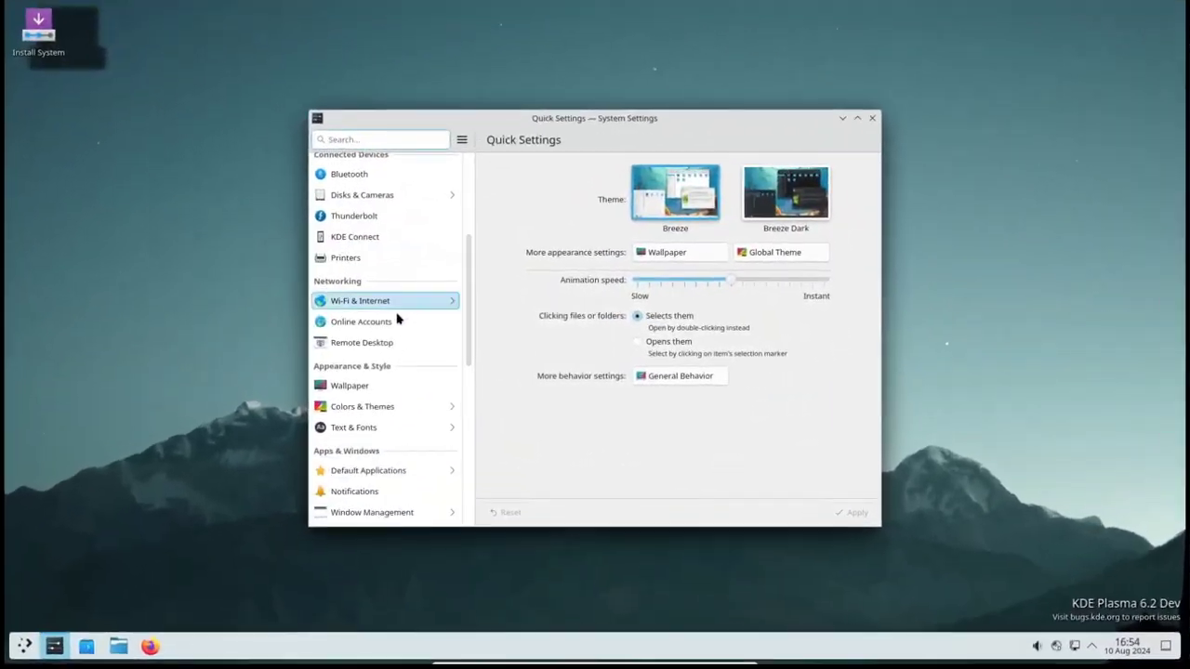
click(355, 407)
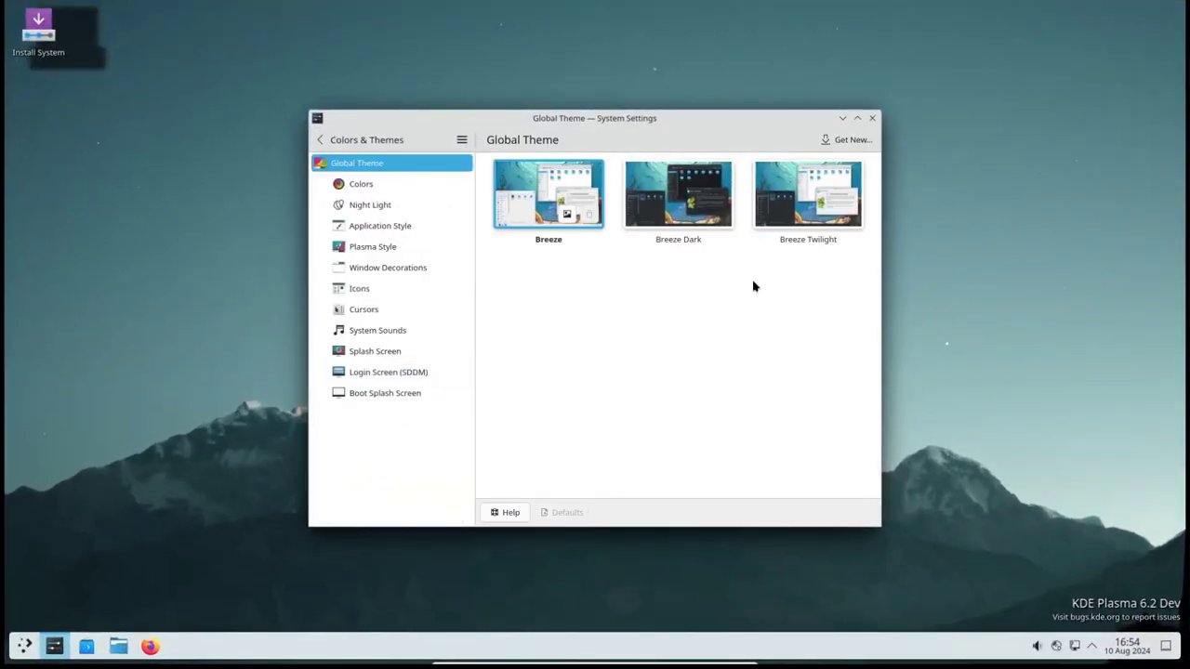
click(648, 232)
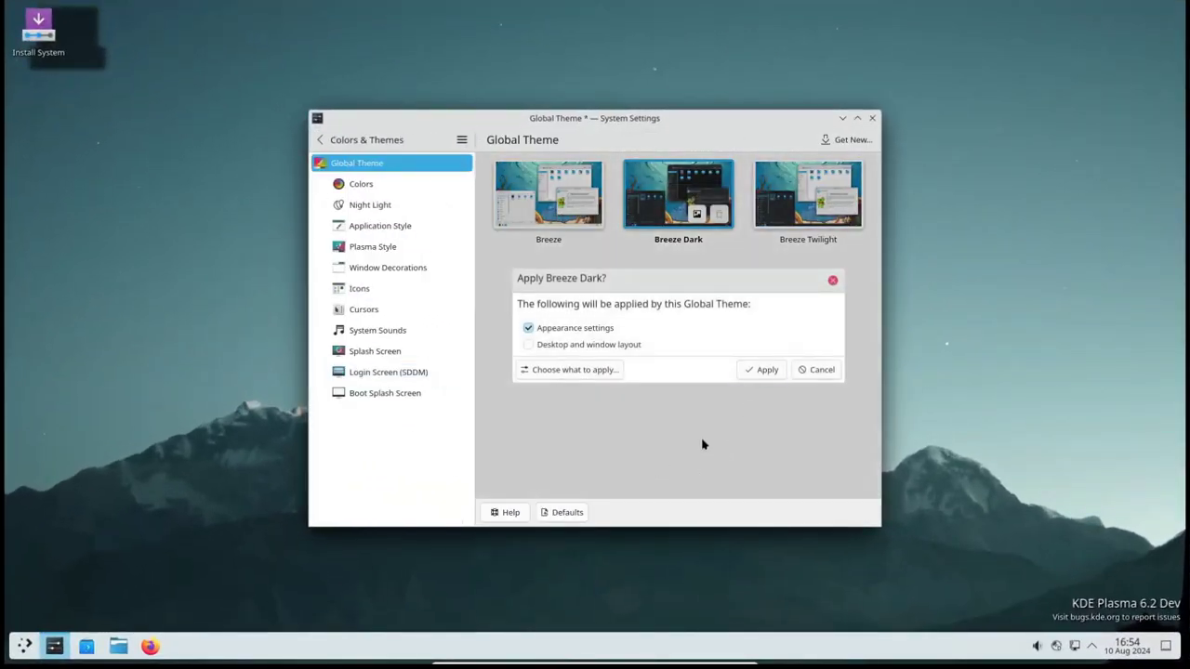
click(763, 369)
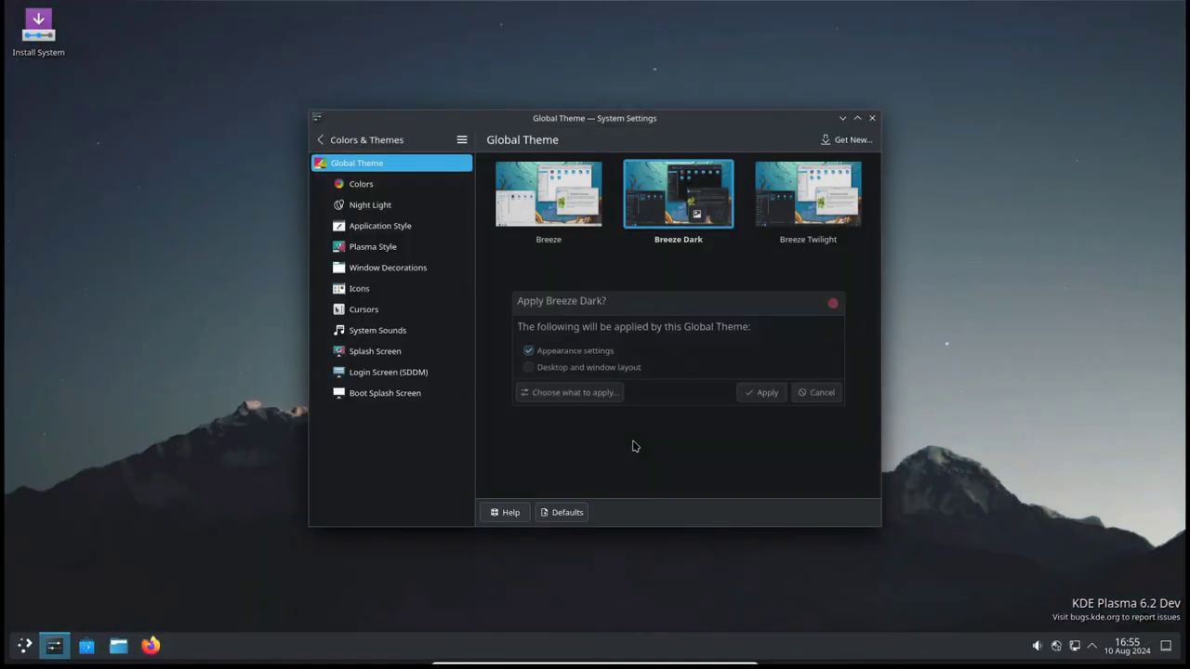
click(872, 119)
Step: Open Dolphin, enlarge its window and reposition it near the middle of the desktop
click(119, 647)
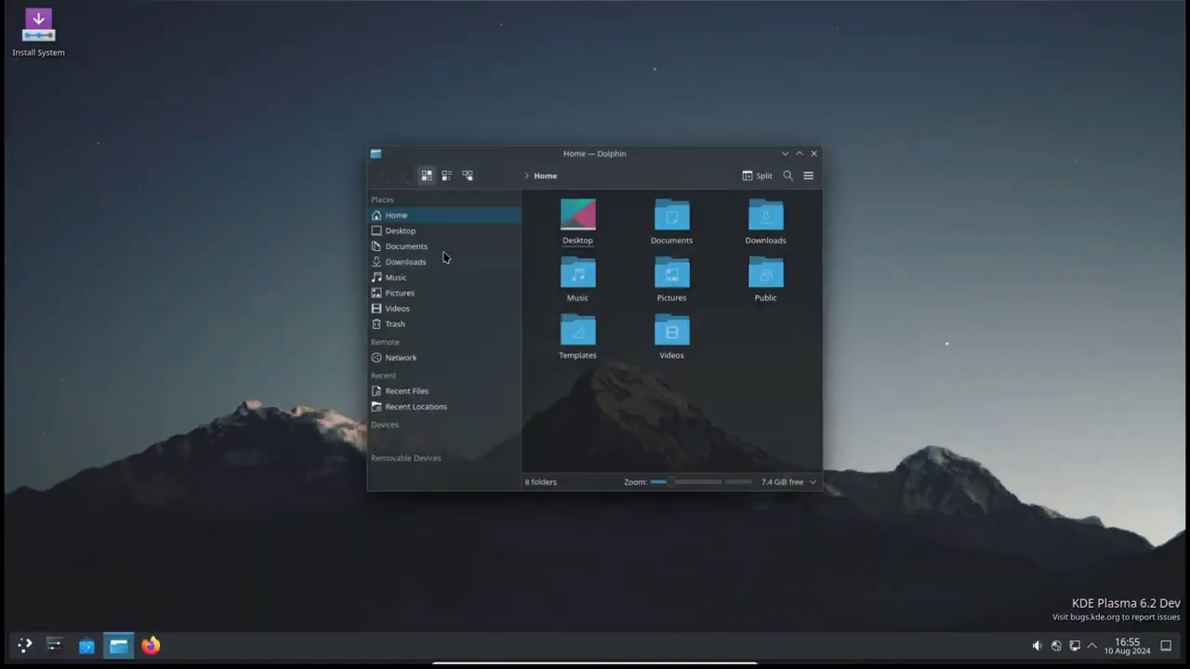
drag(830, 495, 1103, 568)
drag(559, 172, 415, 129)
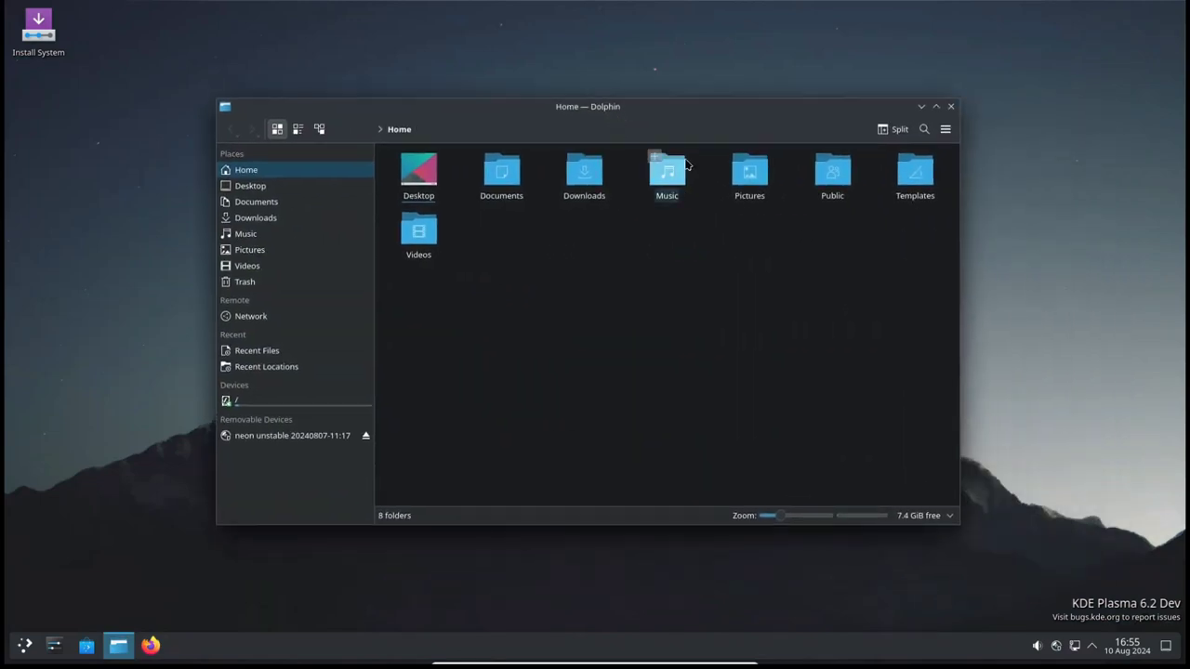
Step: Browse Dolphin's configuration and help options and open the About Dolphin information
click(945, 129)
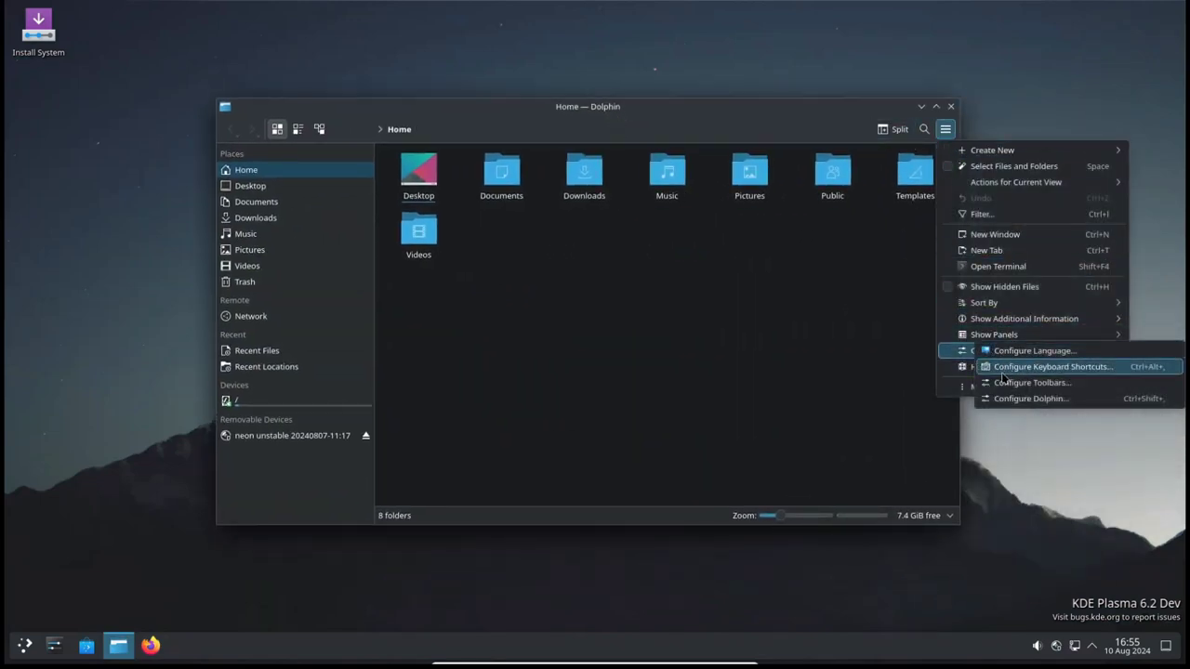
mouse_move(1005, 368)
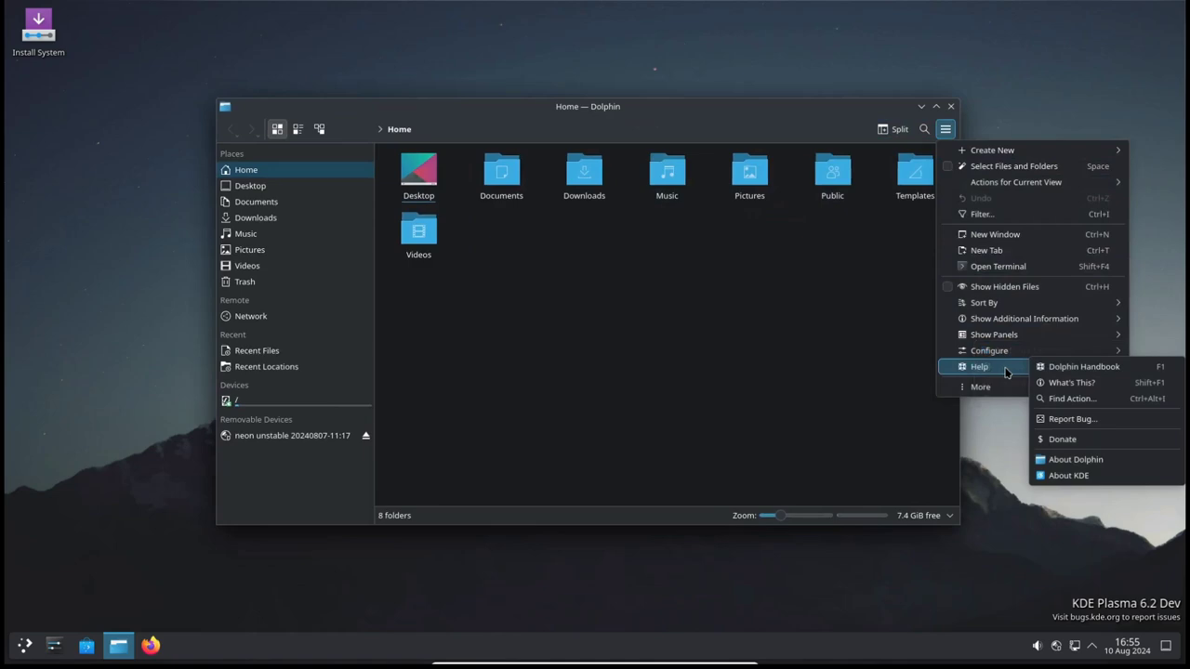
click(1068, 459)
Step: Search the application launcher for "notifi", open the Notifications settings and show the System Notifications events
key(super+c)
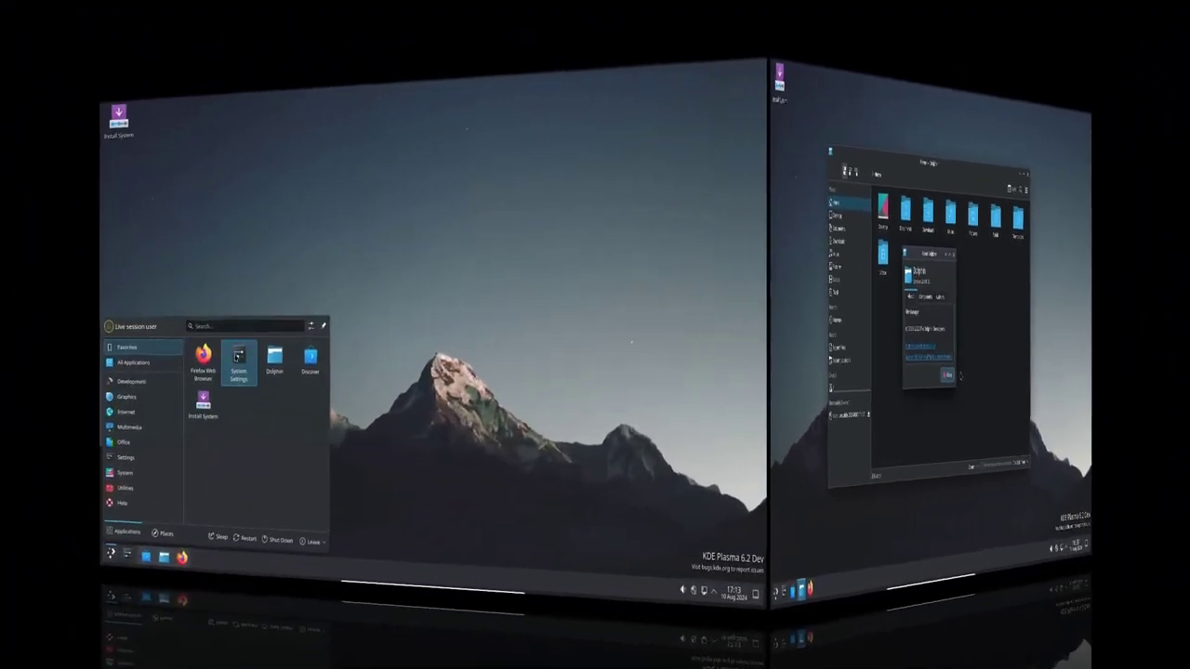
key(Return)
text(notifi)
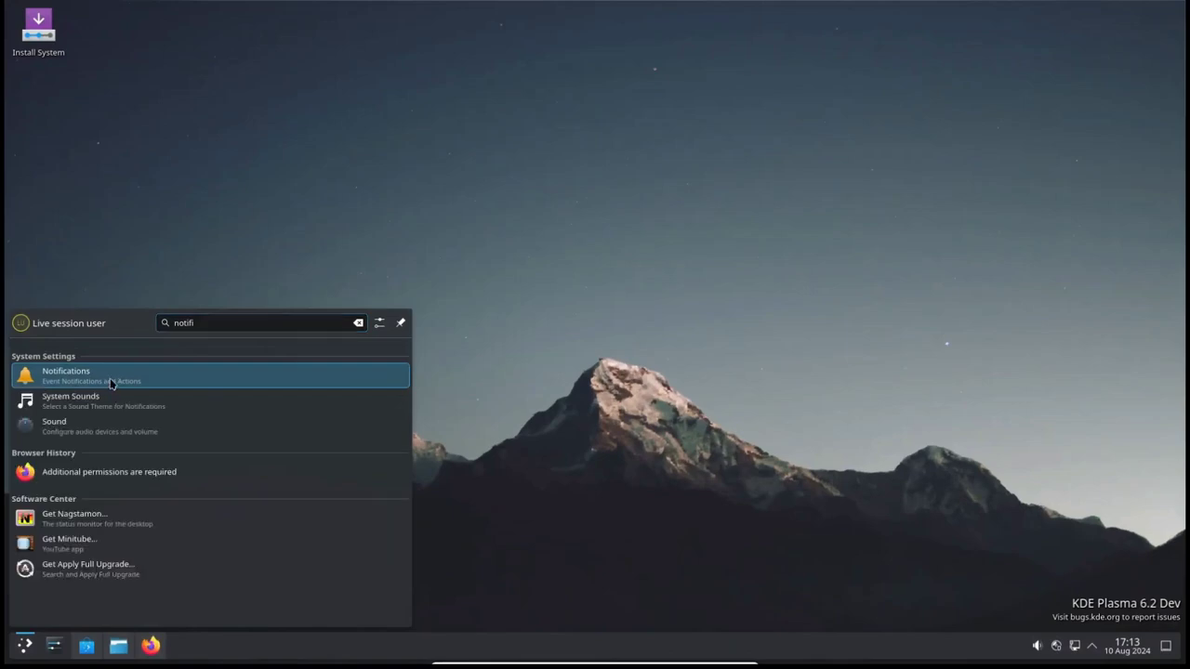
click(109, 381)
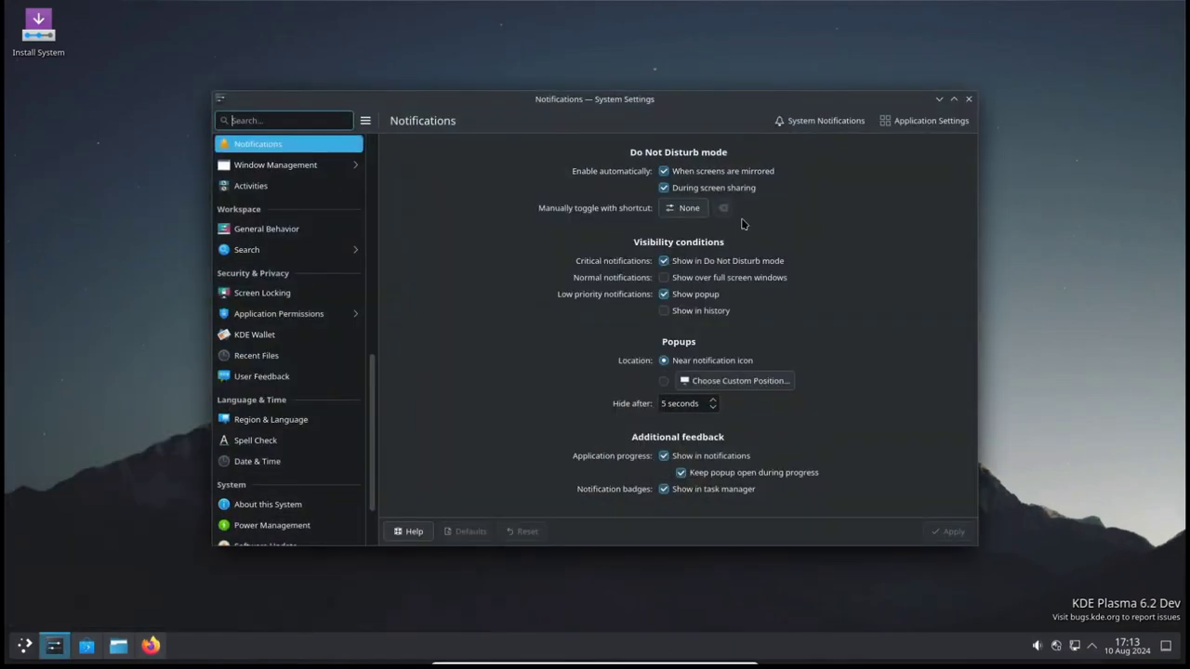
click(822, 123)
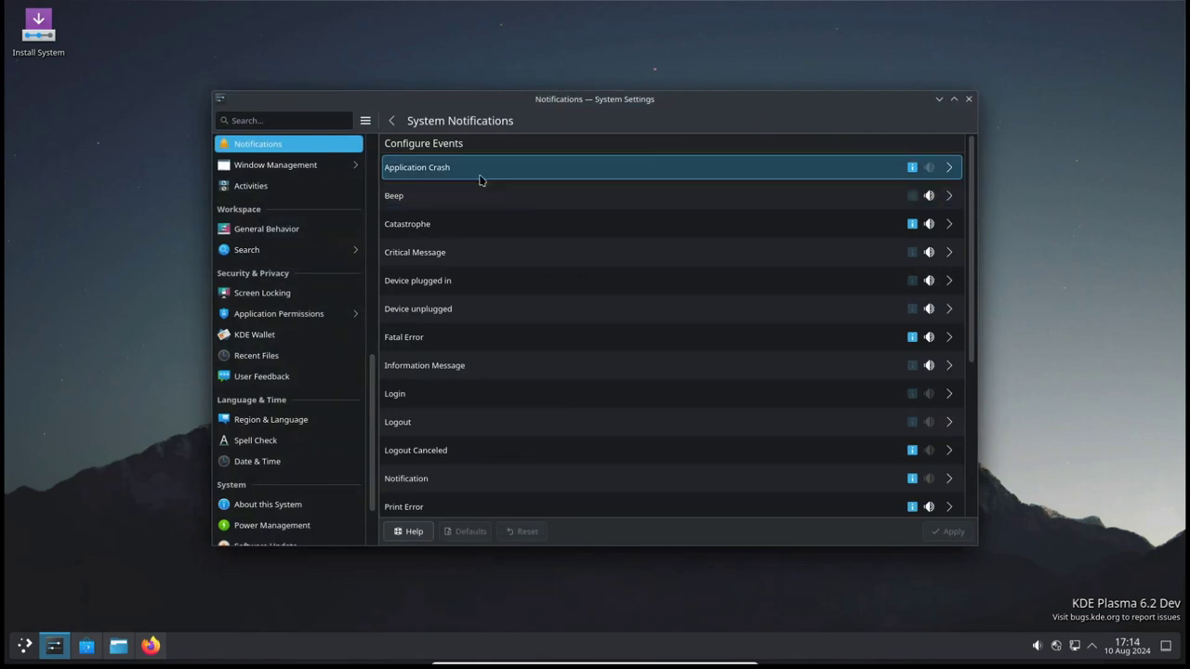
Step: Expand and collapse the notification options of the Application Crash and Critical Message events
click(480, 179)
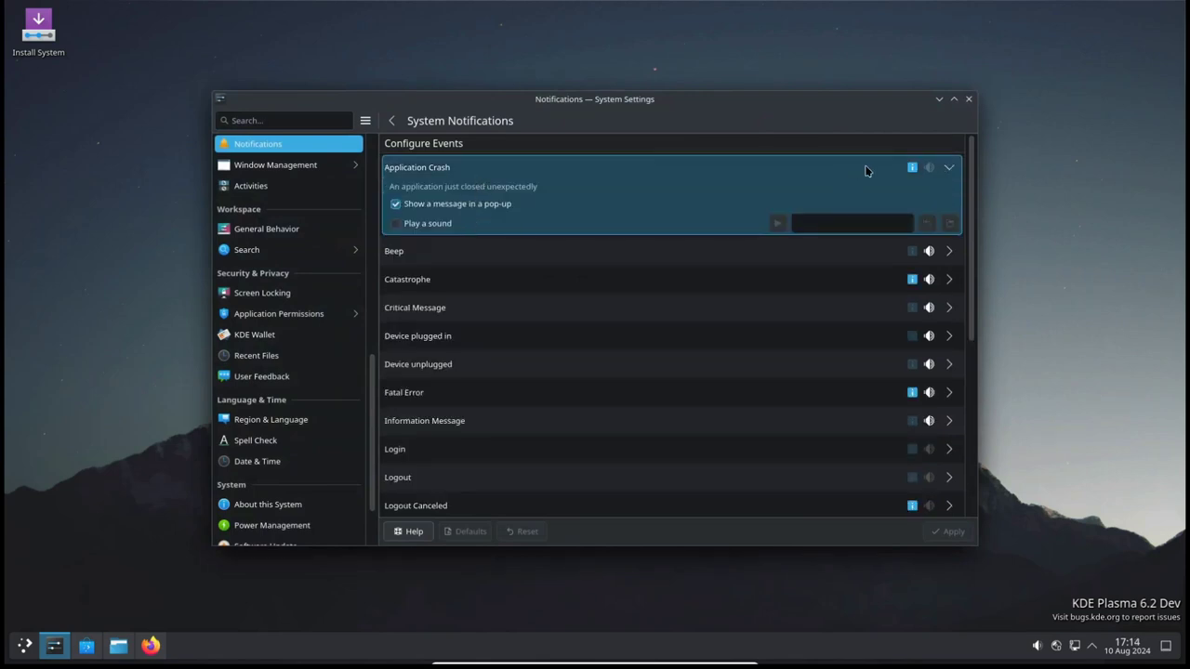
click(950, 169)
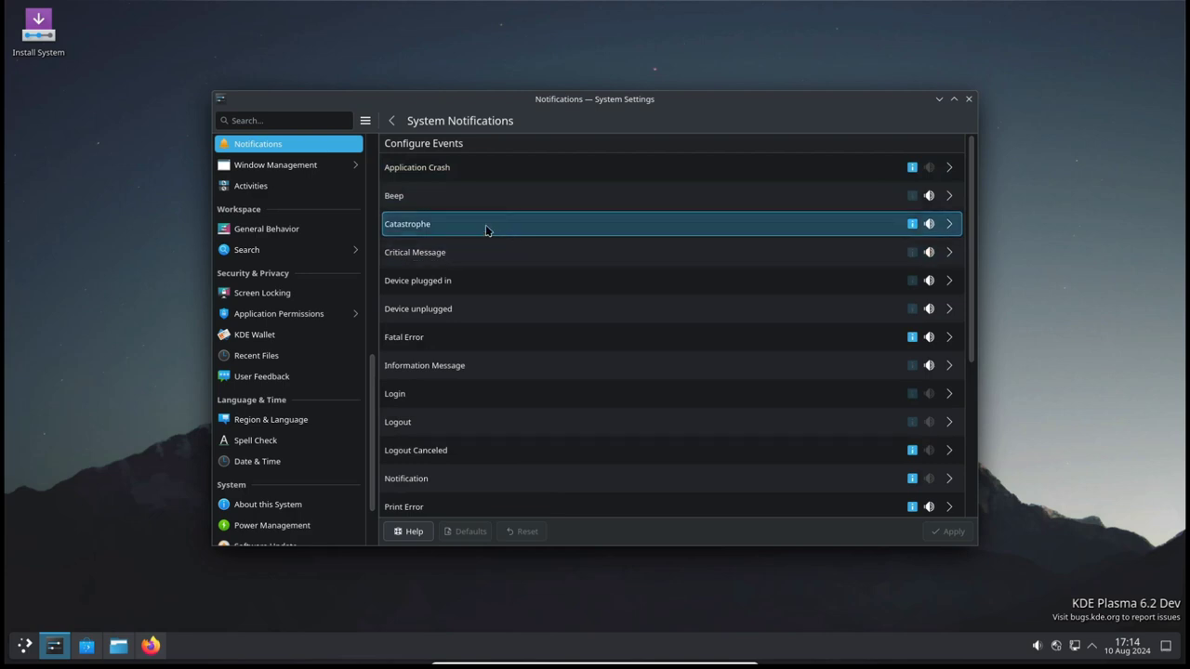
click(465, 256)
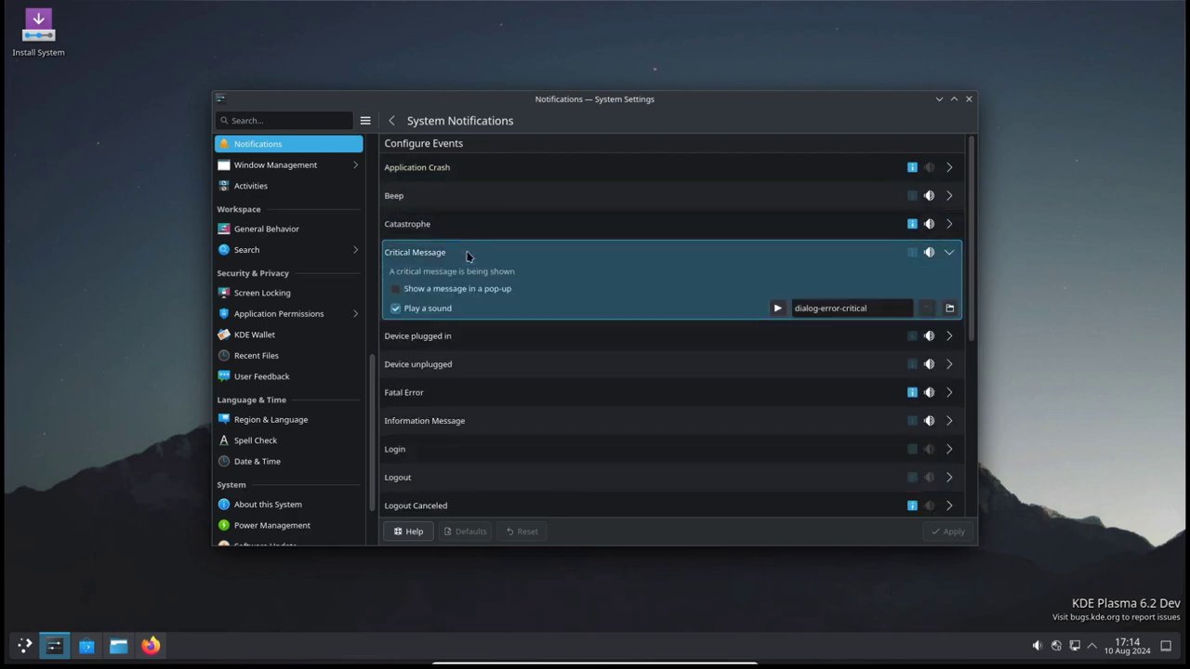
click(946, 254)
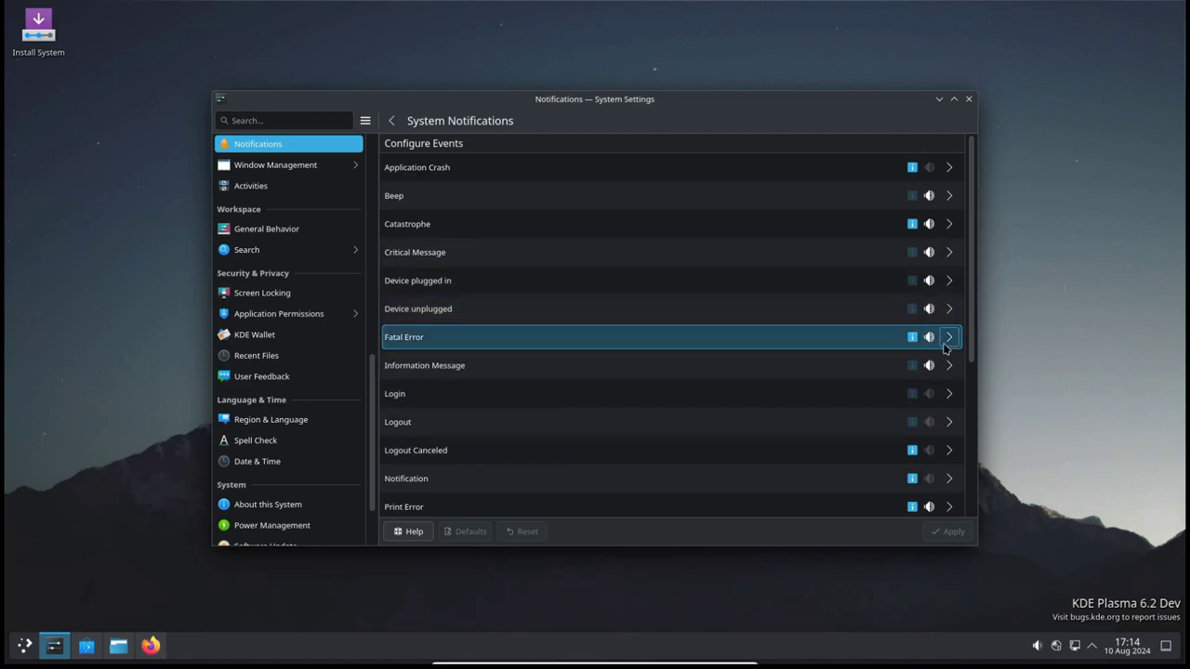
Step: Enlarge the Dolphin window, reposition it near the middle of the desktop and look through its main menu options
key(super+c)
key(Return)
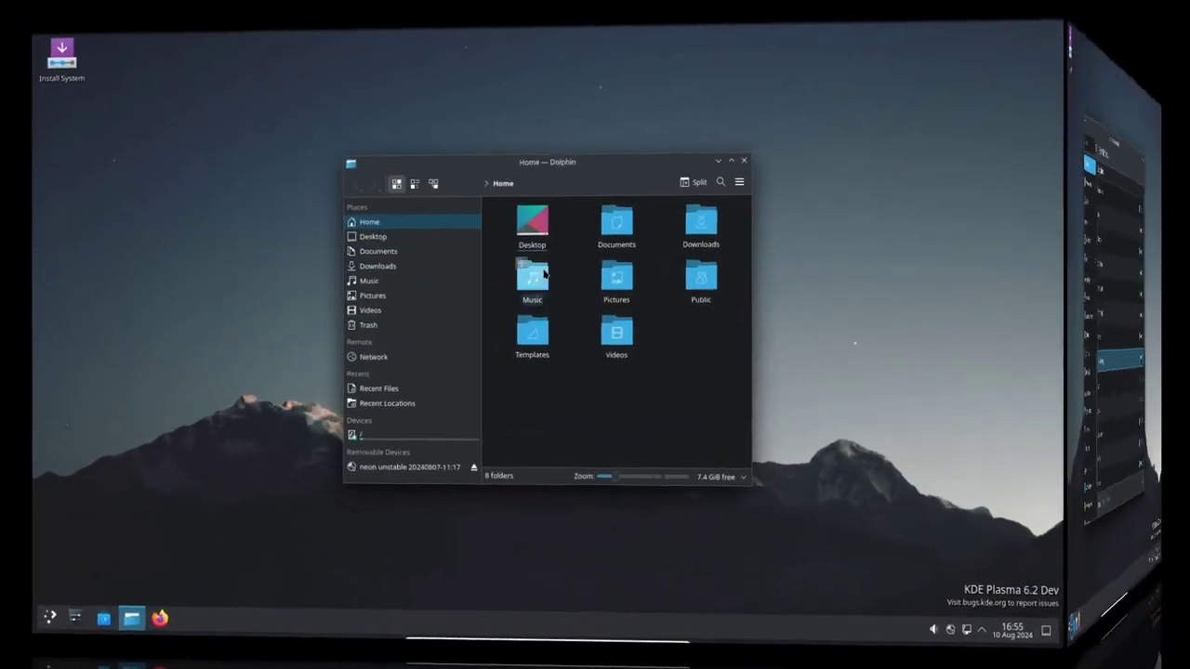
drag(830, 494, 1106, 569)
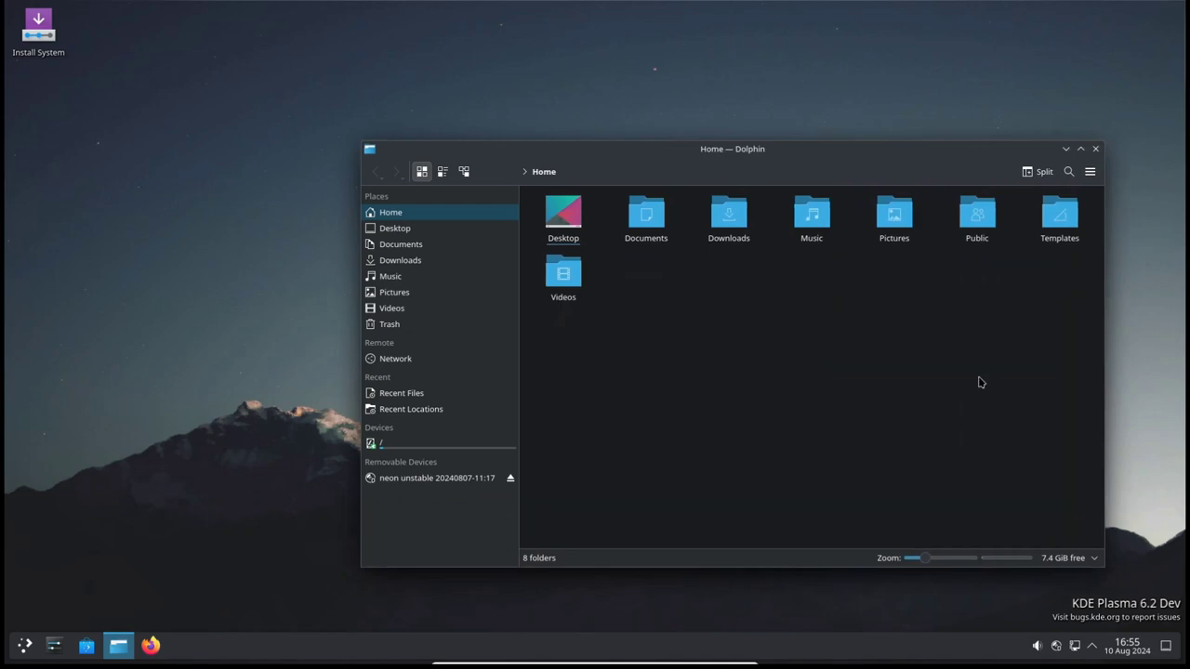
drag(766, 163, 616, 119)
click(945, 130)
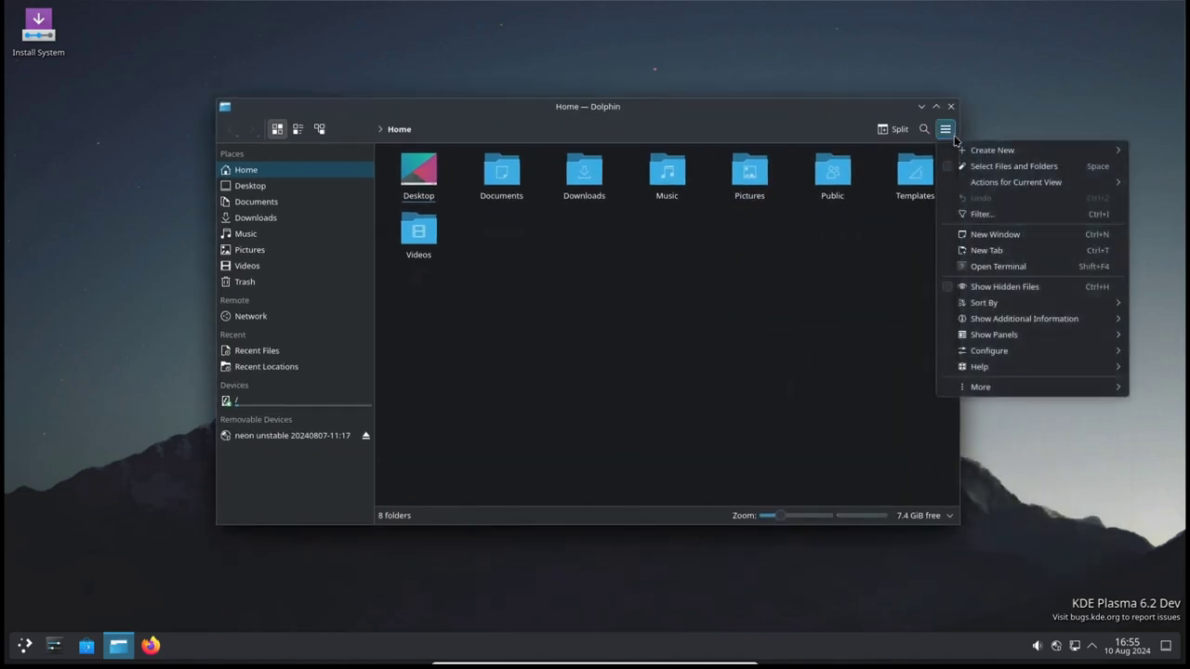
mouse_move(976, 337)
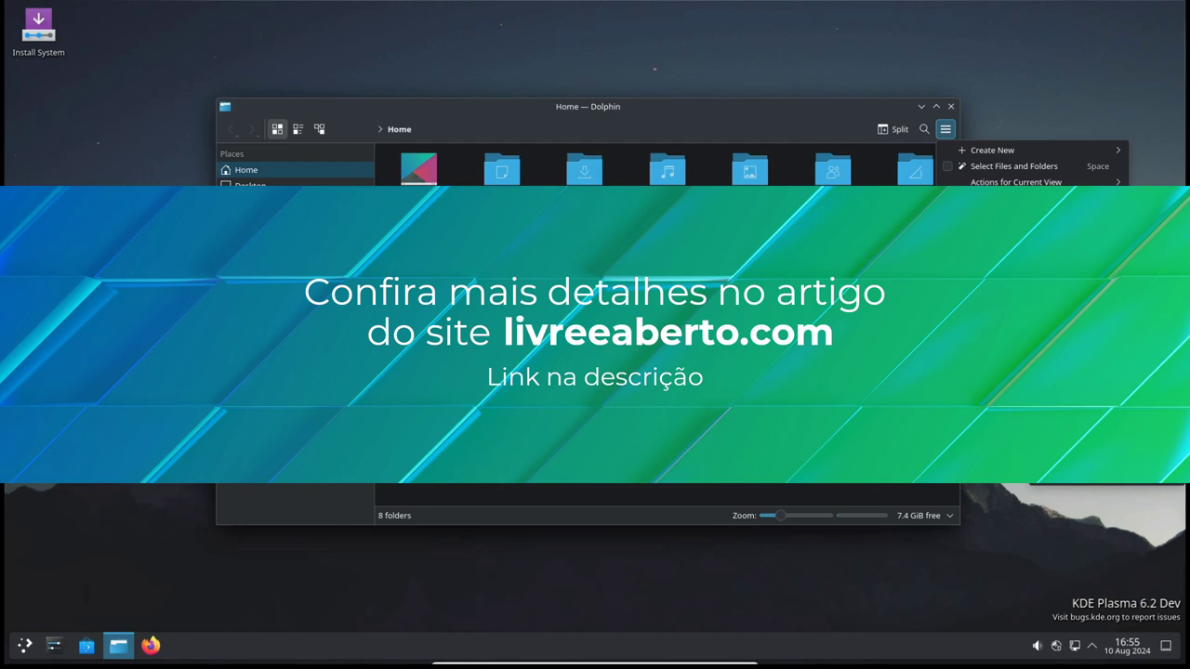
key(Escape)
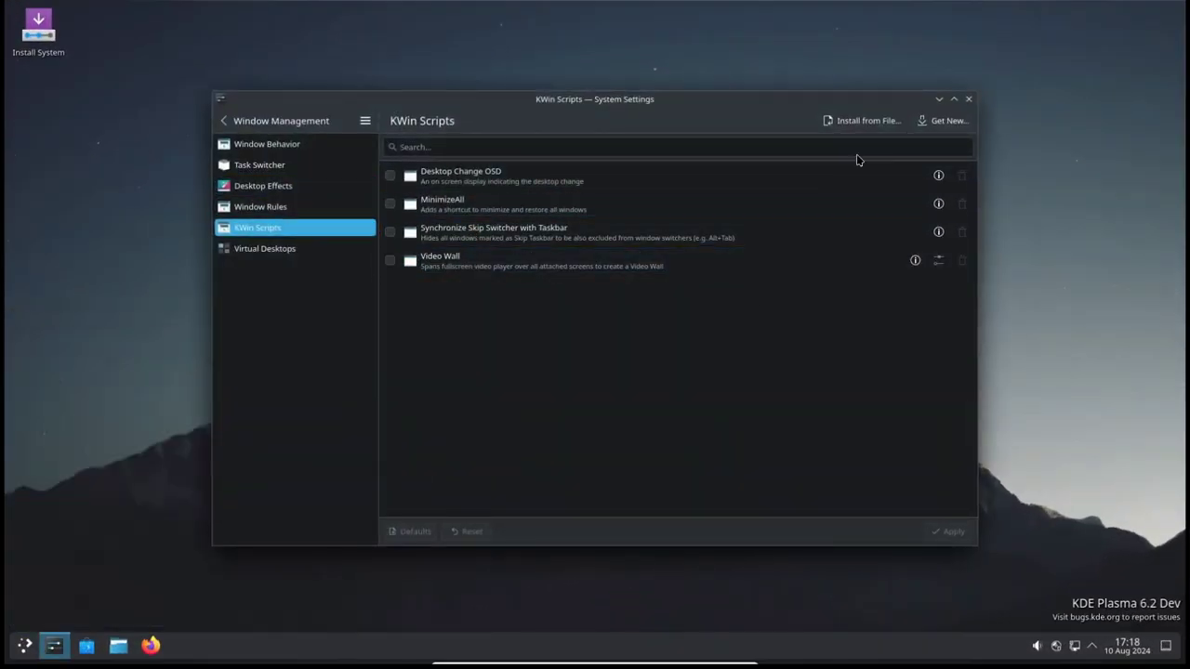
Step: Browse the downloadable window manager scripts from the KWin Scripts settings and close the download window
click(952, 121)
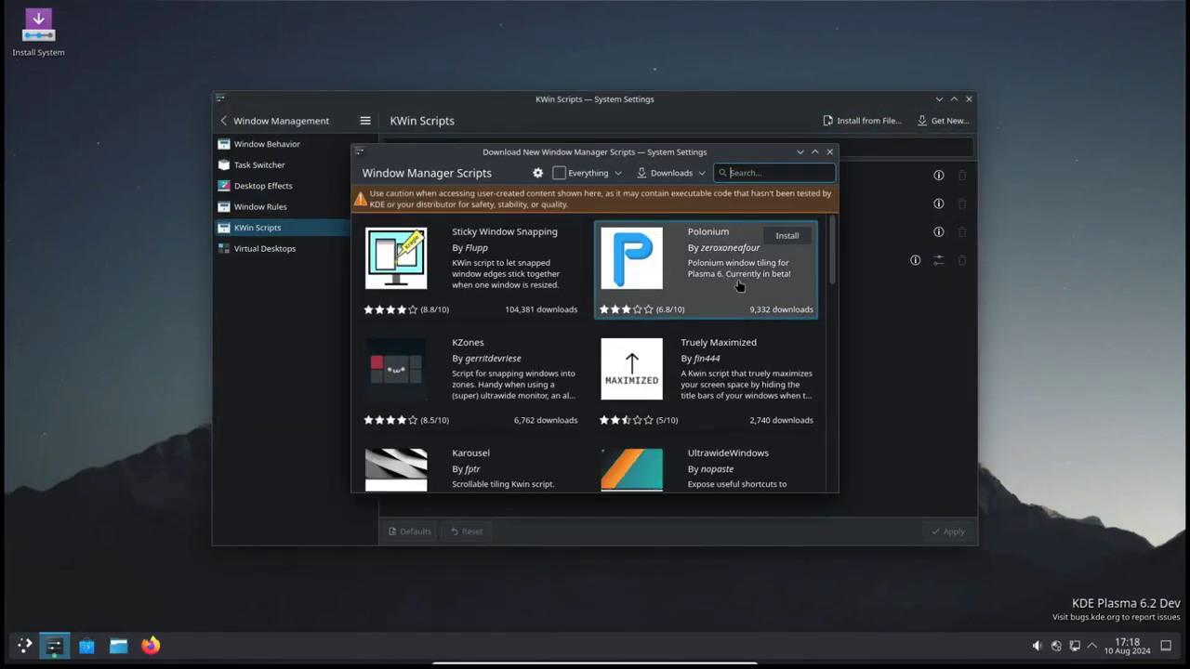
scroll(594, 316, down, 2)
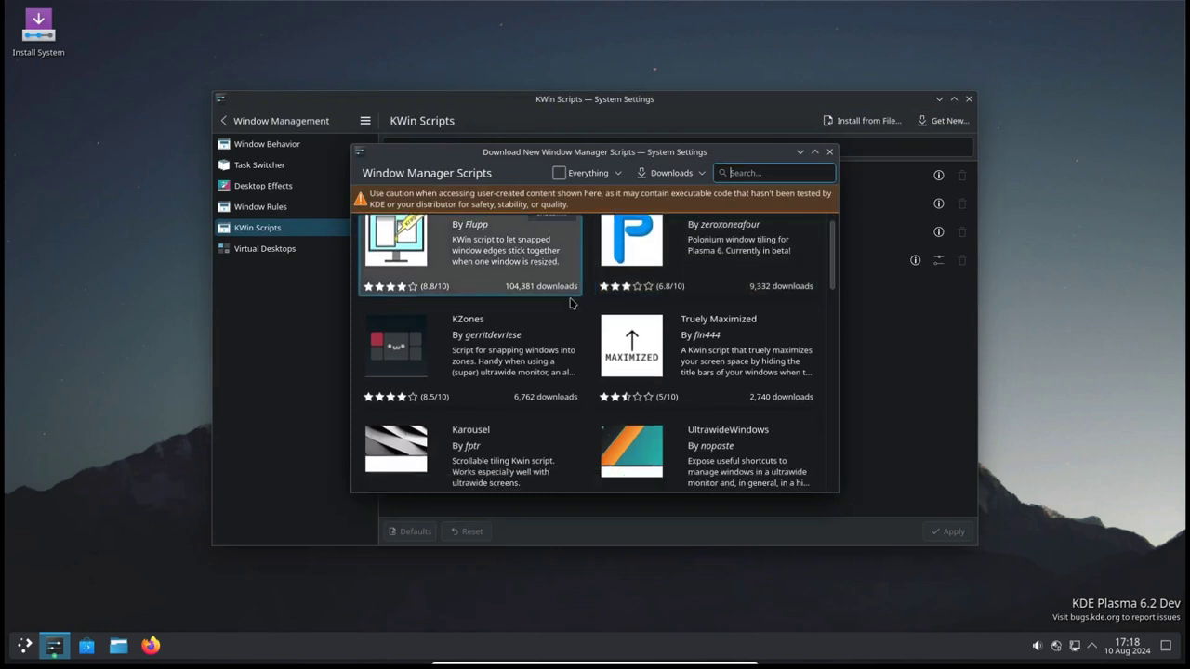
scroll(557, 339, down, 5)
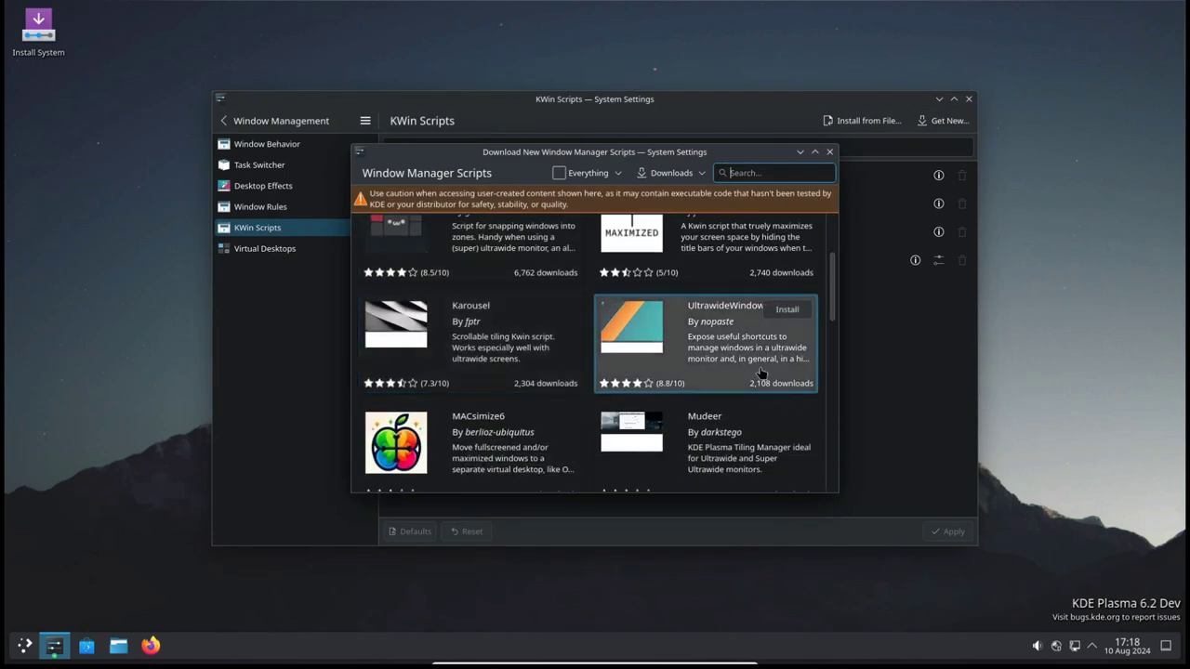
scroll(781, 362, down, 4)
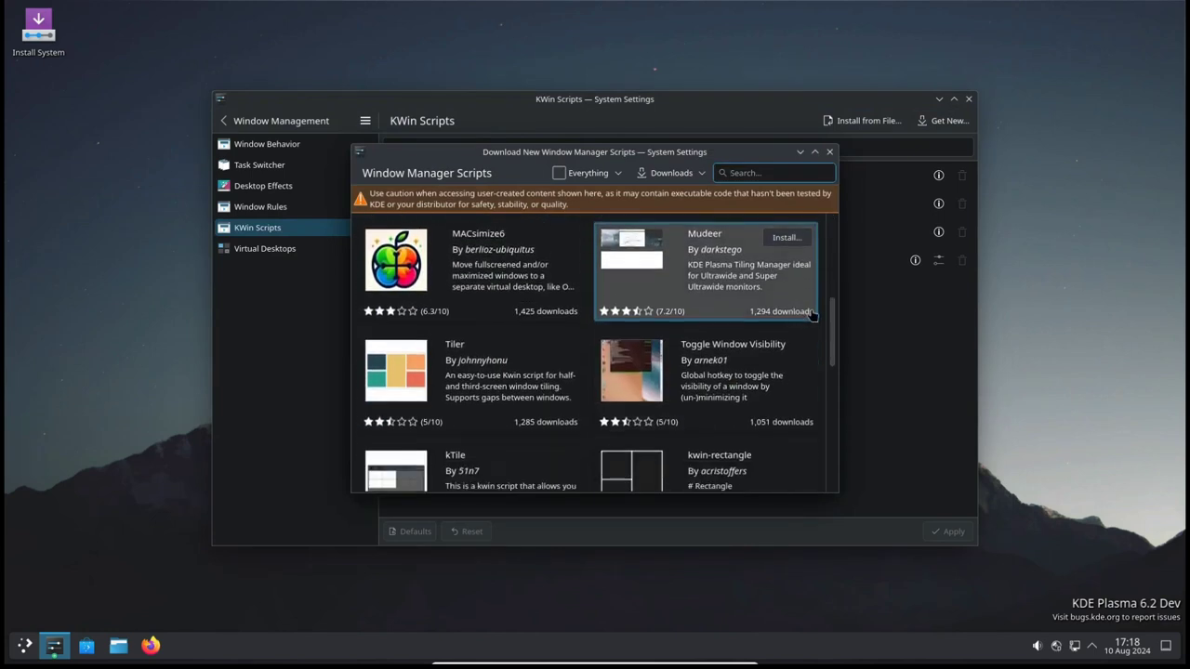
click(829, 151)
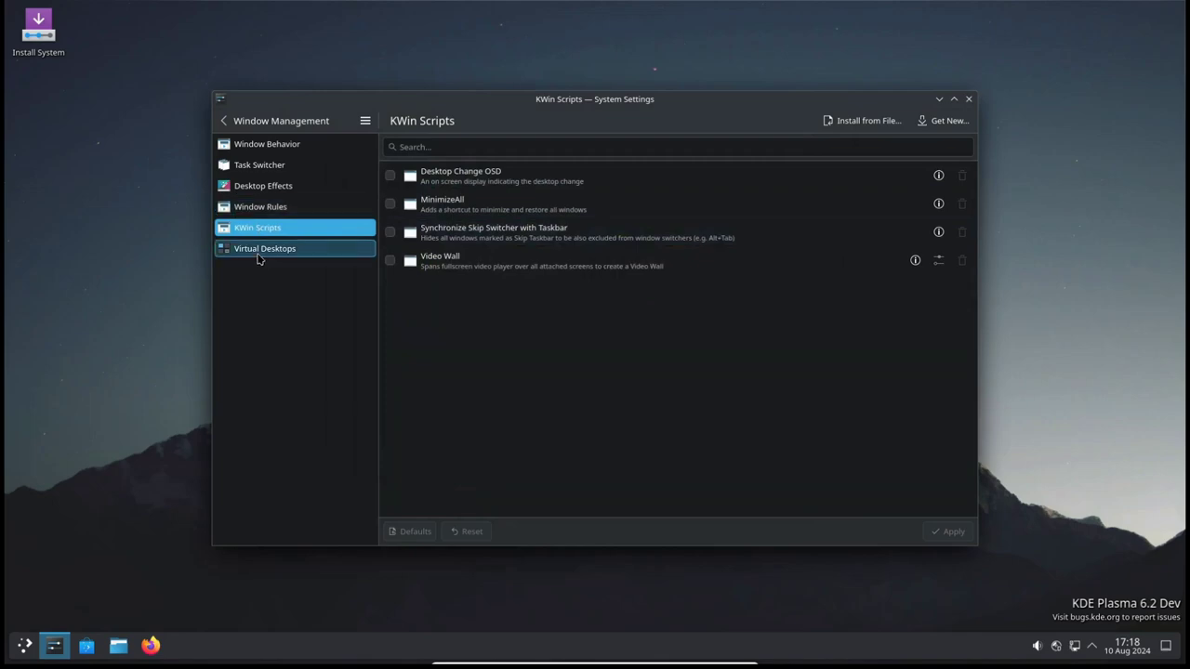
Step: Show the Desktop Effects settings under Window Management
click(275, 188)
key(super+c)
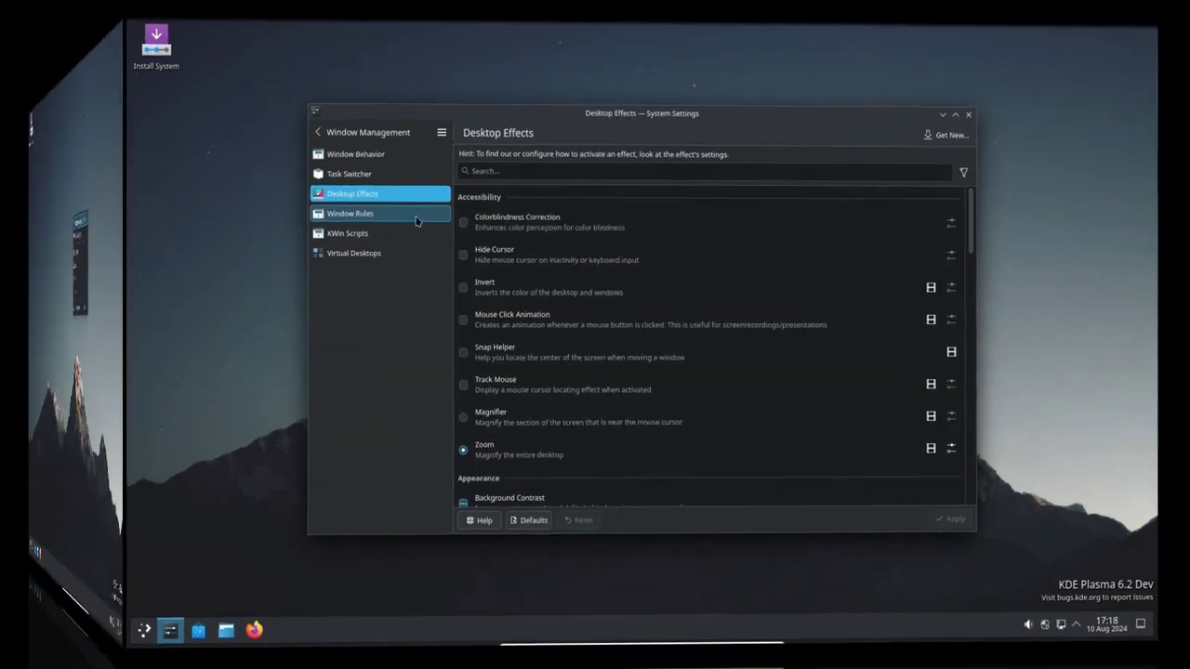
key(Left)
key(Return)
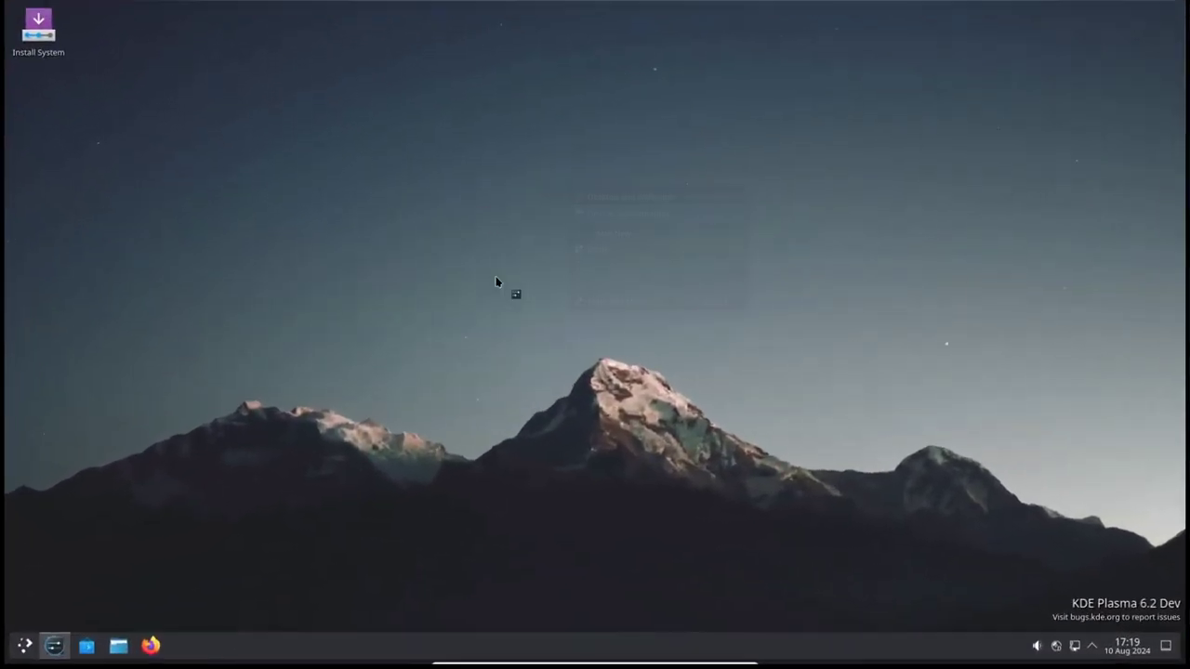
Step: Close the Display Configuration window, then open the desktop's wallpaper settings and enlarge and reposition that window
key(ctrl+super+Right)
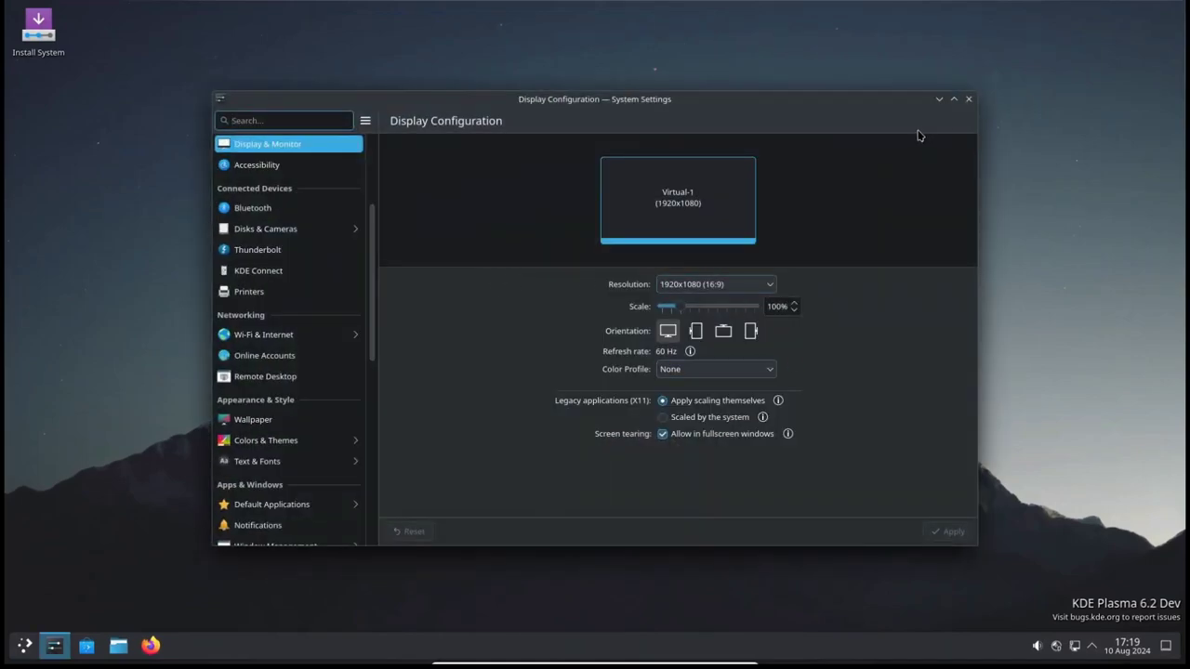
click(966, 100)
right_click(620, 151)
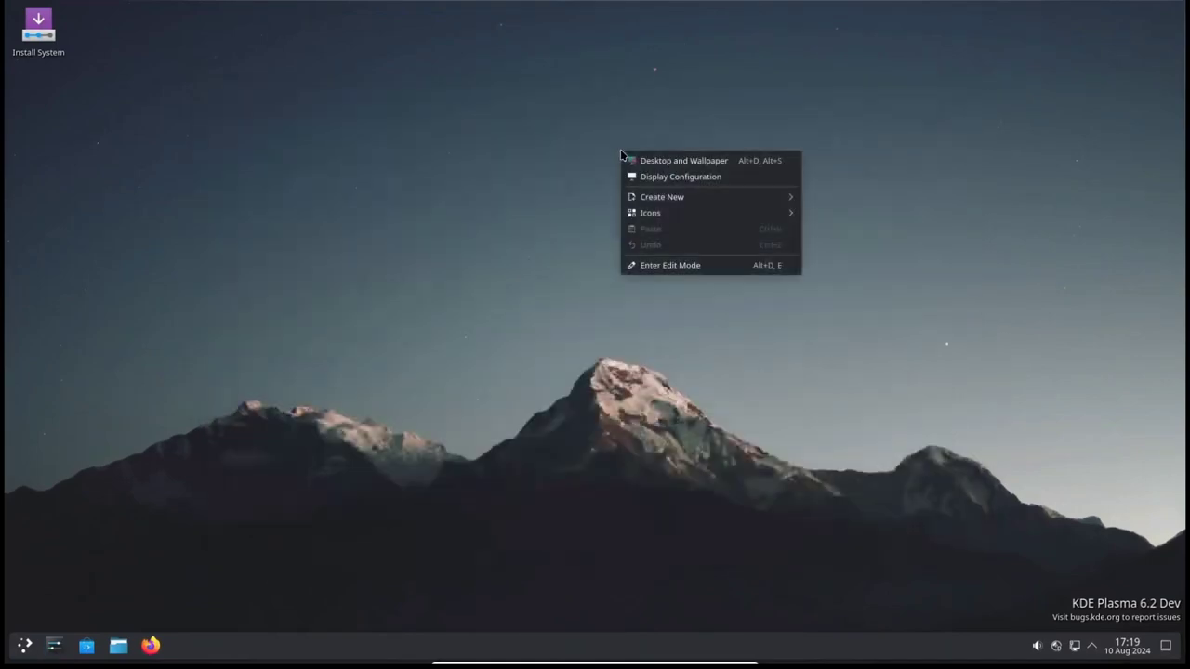
click(704, 159)
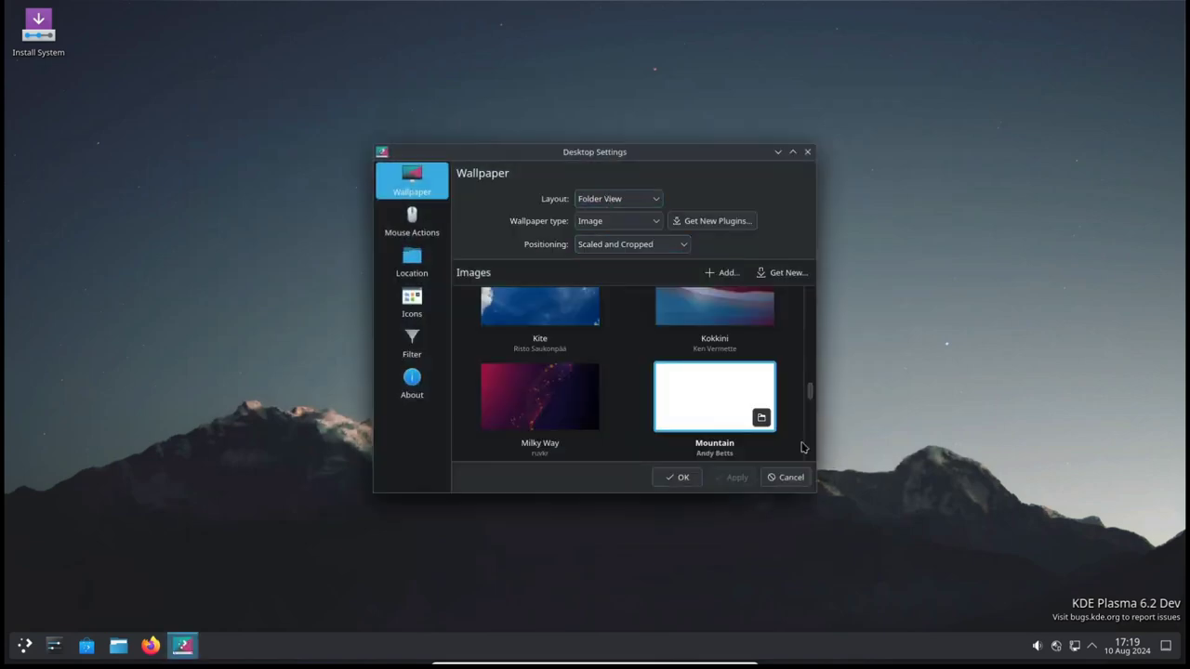
drag(820, 494, 1078, 593)
drag(814, 144, 676, 87)
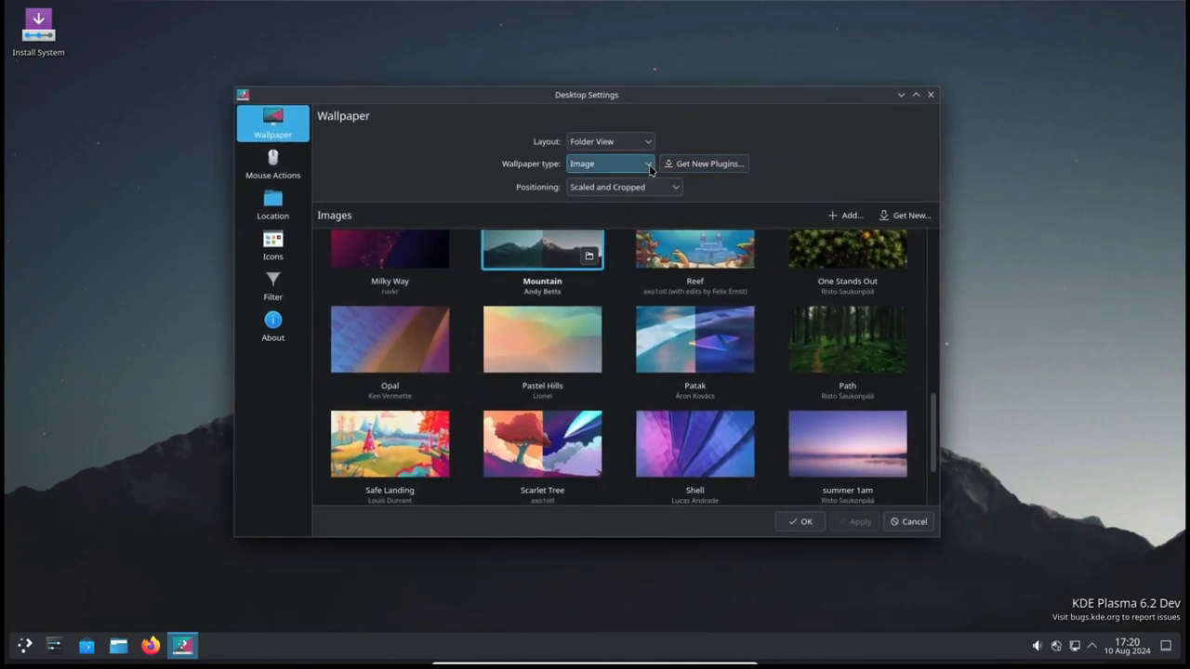
Step: Review the wallpaper types, keep Image selected and set the wallpaper positioning to Scaled
click(650, 167)
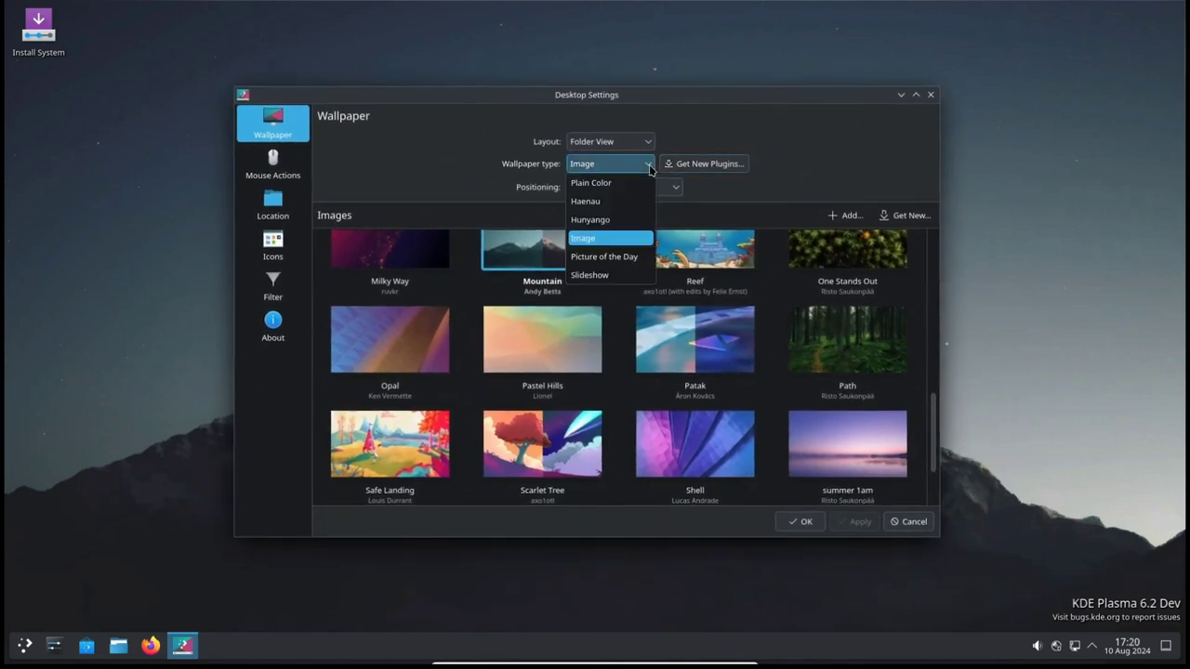
click(604, 238)
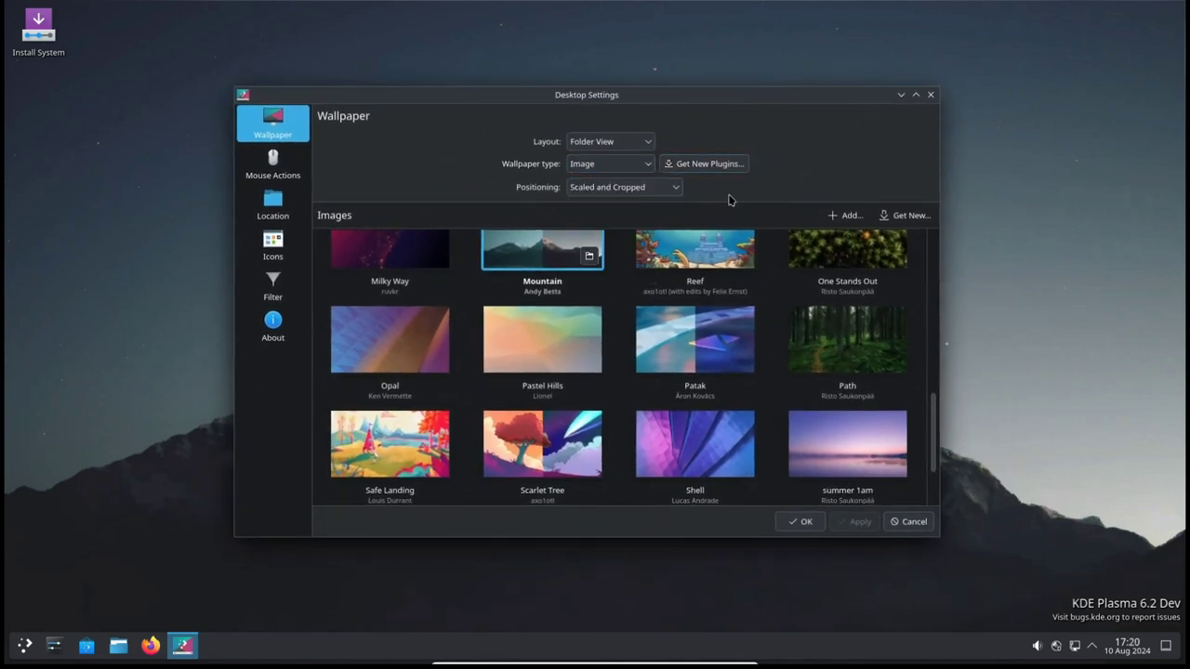
click(665, 190)
click(624, 229)
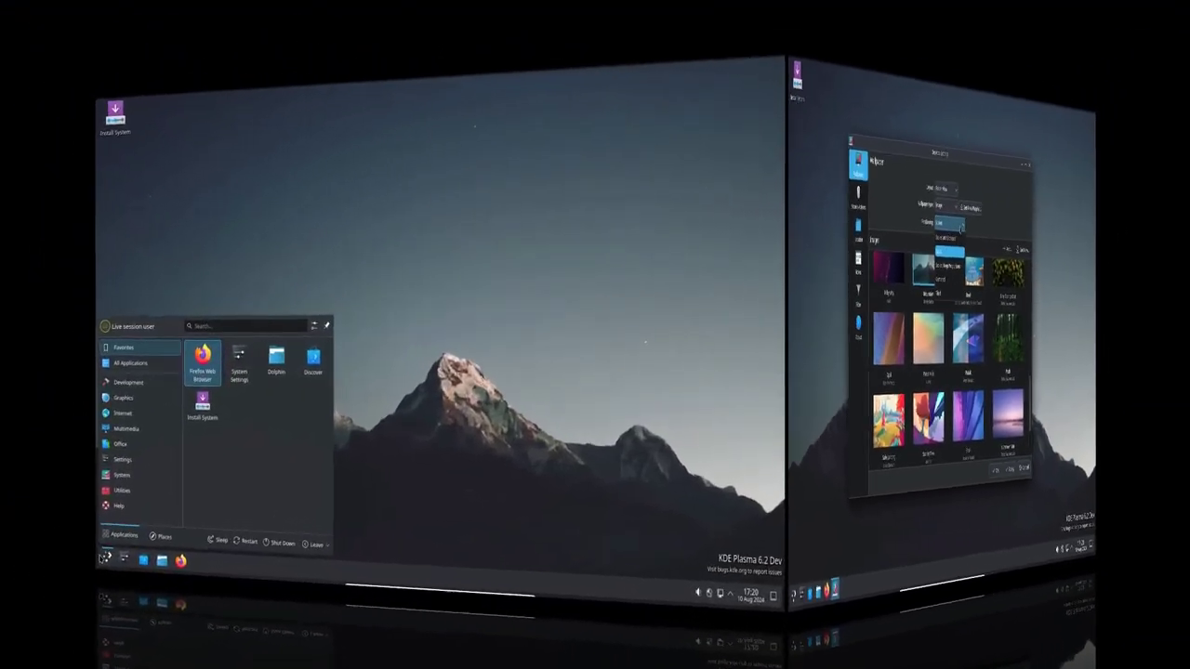
Step: Search the application launcher for "powe" and put the system to sleep
text(p)
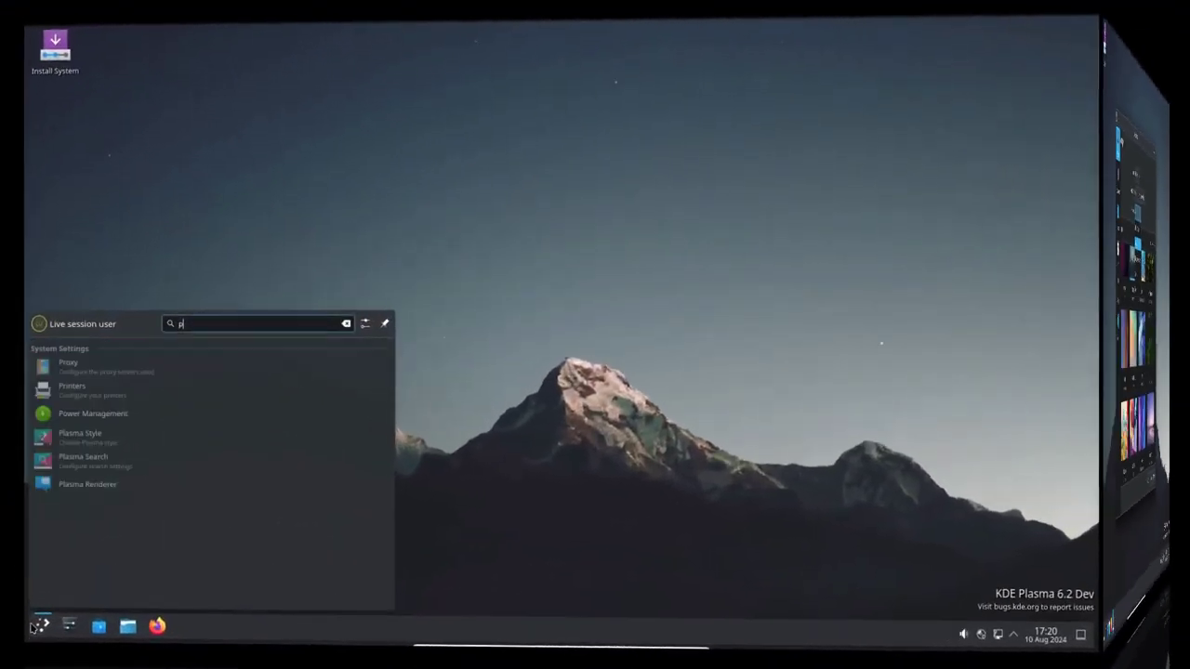
text(owe)
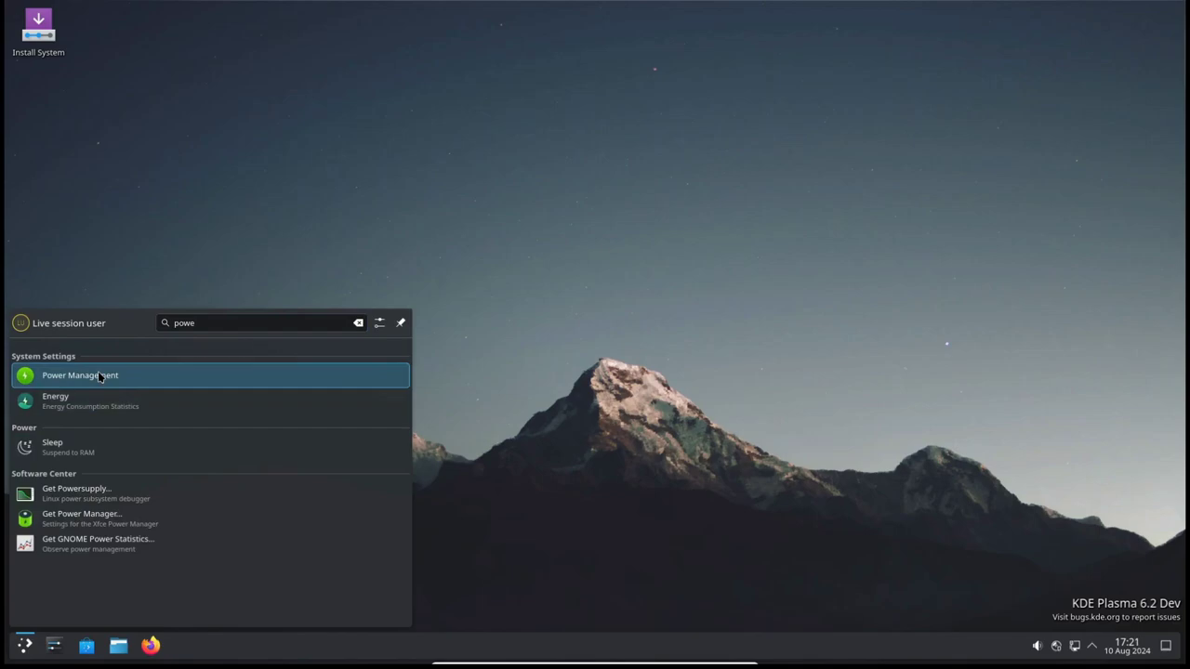
click(91, 446)
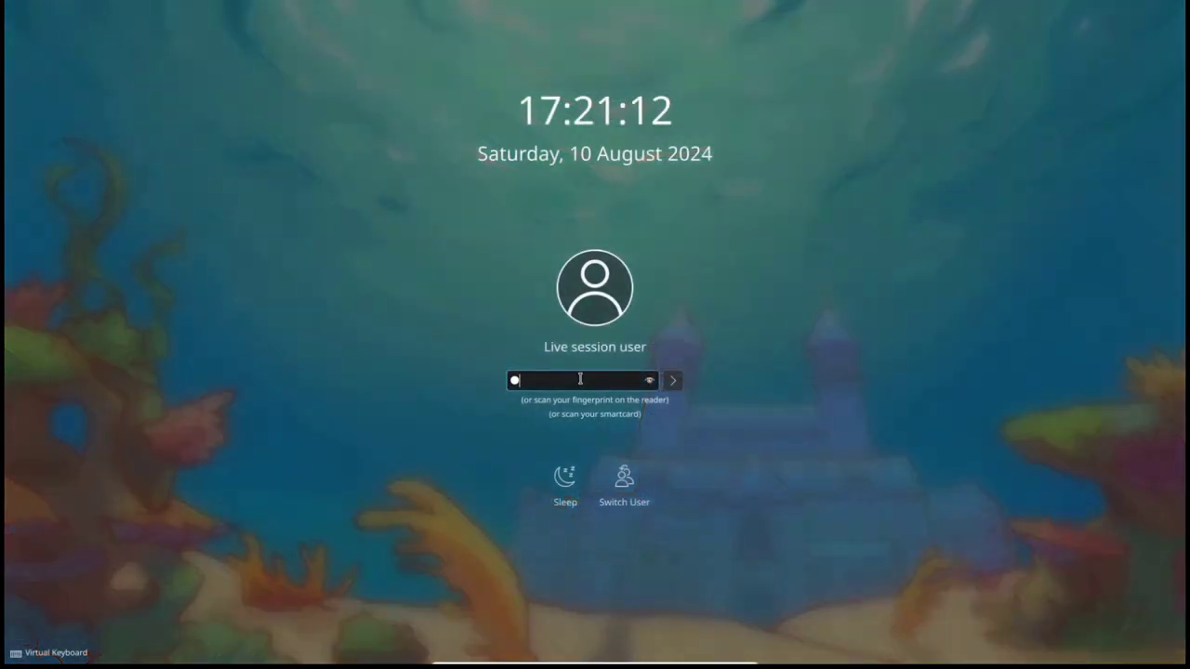
Step: Enter the account password on the lock screen to unlock the session
text(••)
key(Return)
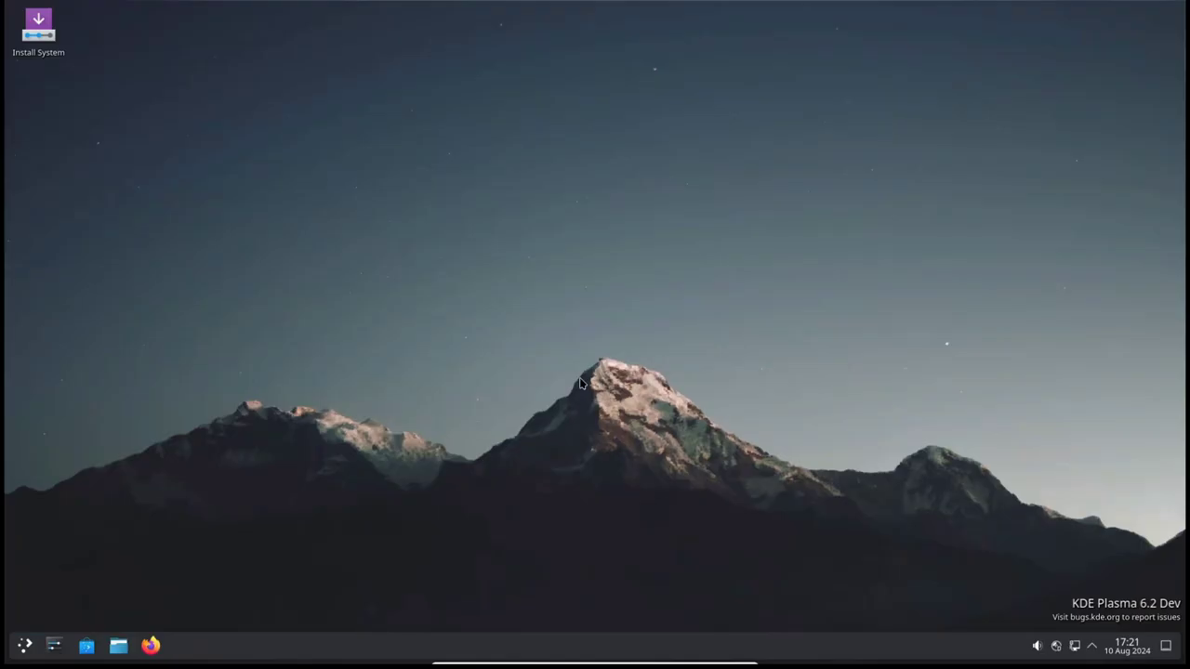
key(super+c)
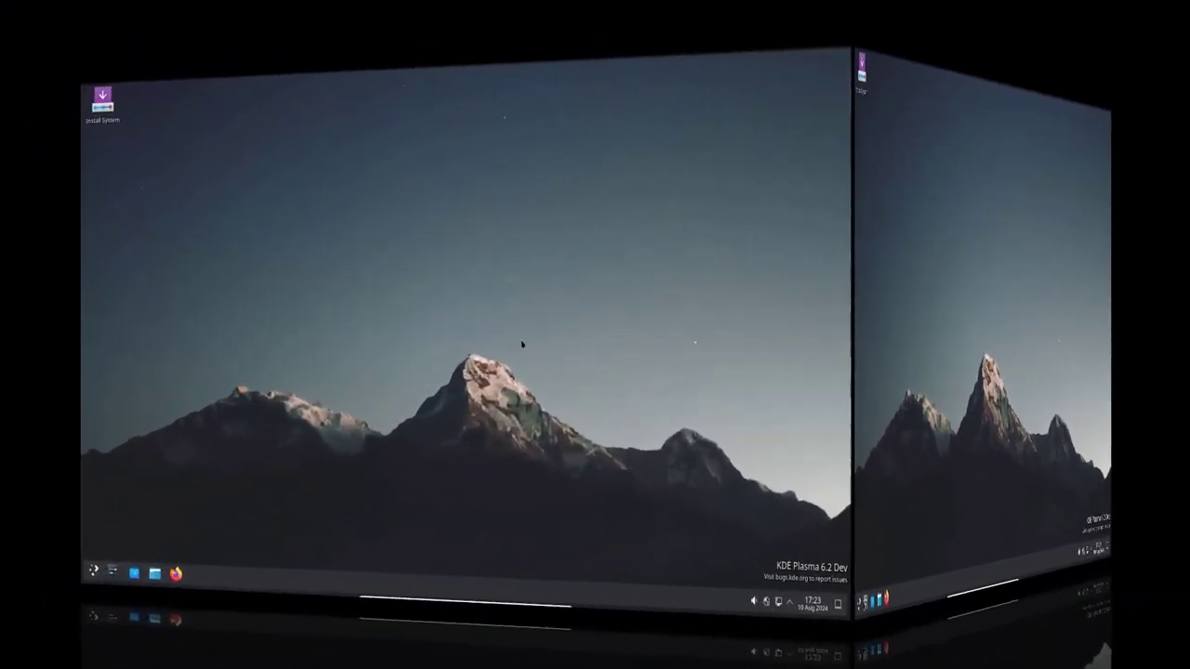
Step: Open KRunner, search for "f" and open the KRunner configuration
click(522, 344)
key(alt+space)
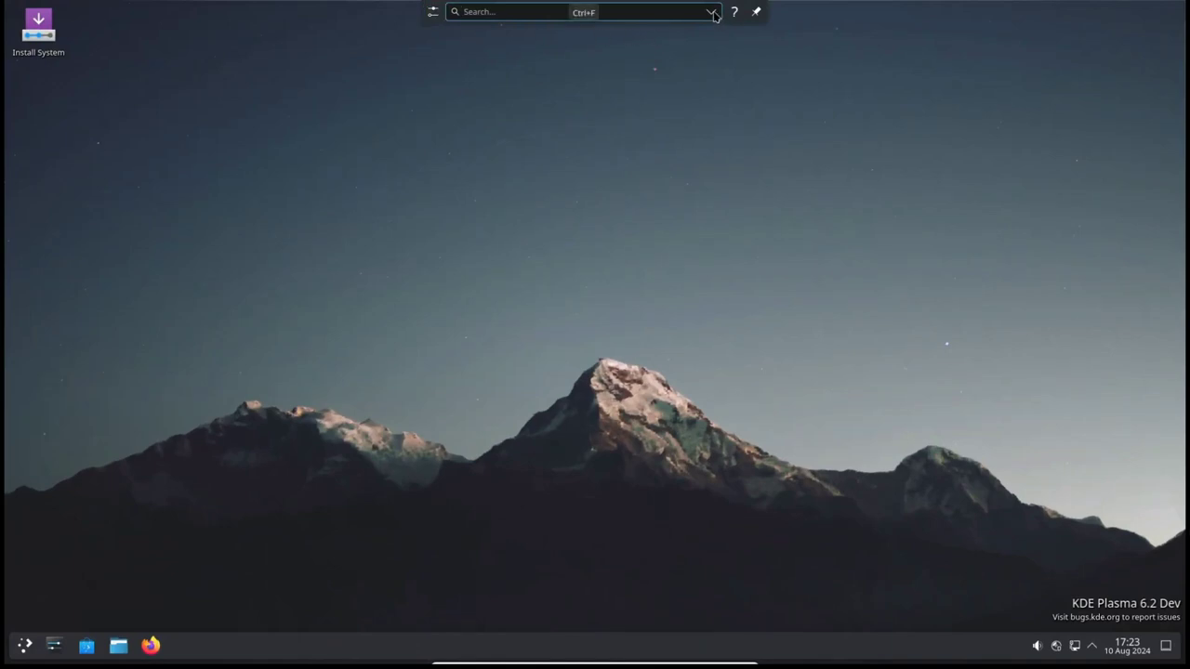
text(f)
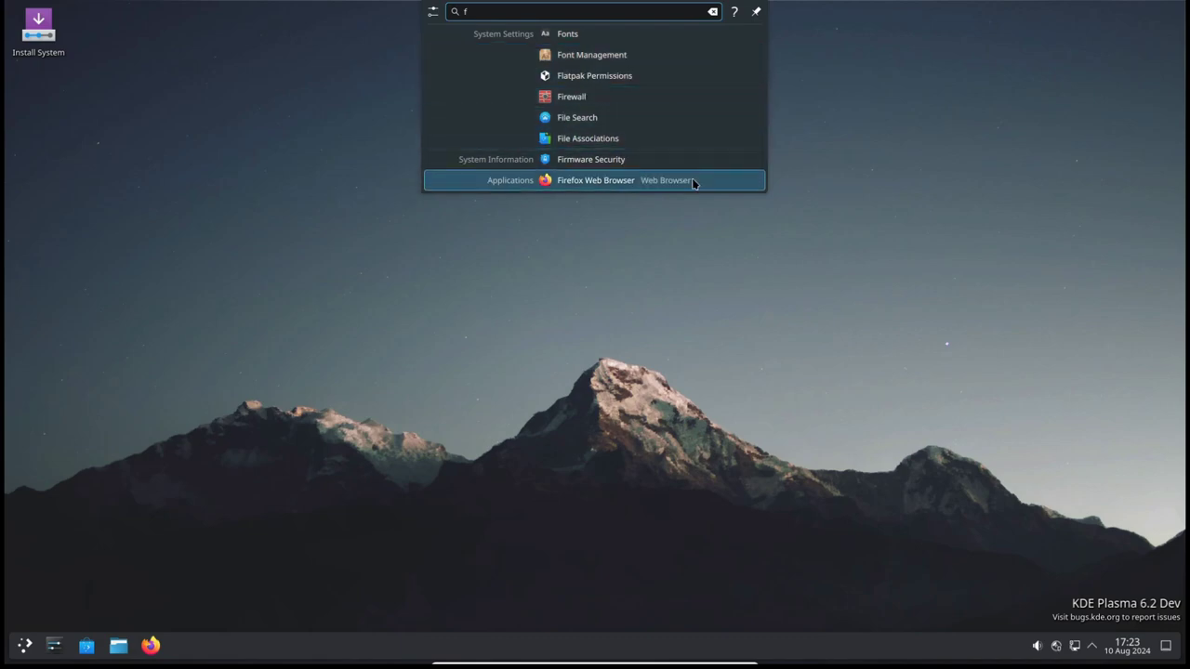
click(433, 11)
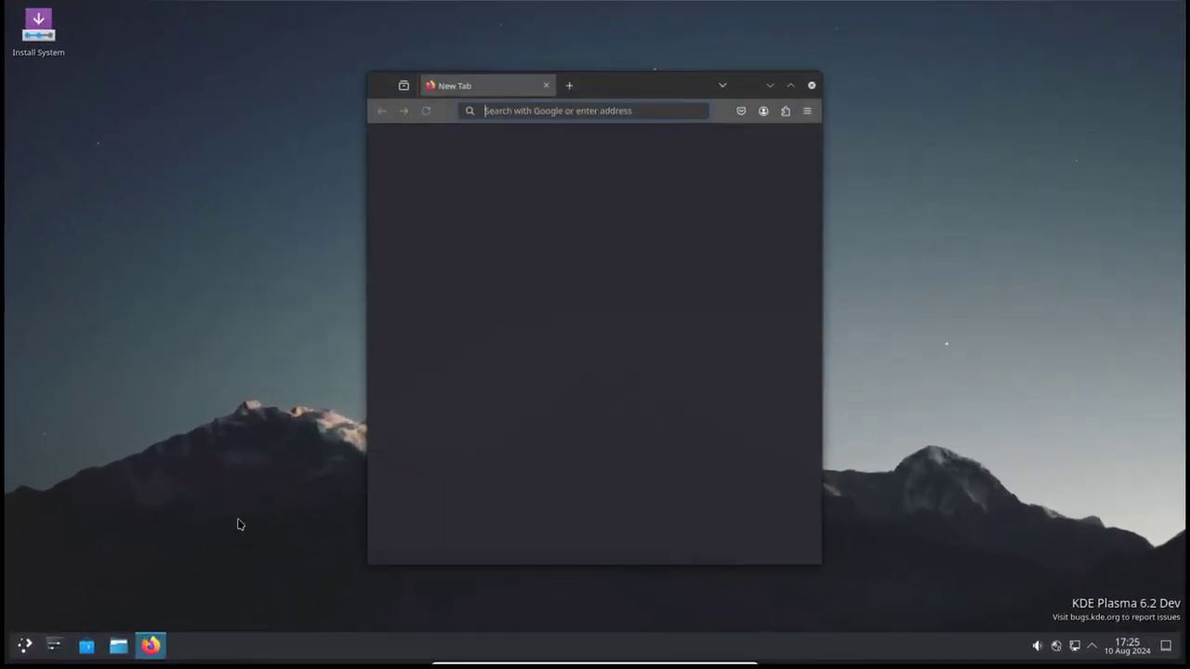
Step: Launch Dolphin, Discover and System Settings alongside the open Firefox window
click(118, 645)
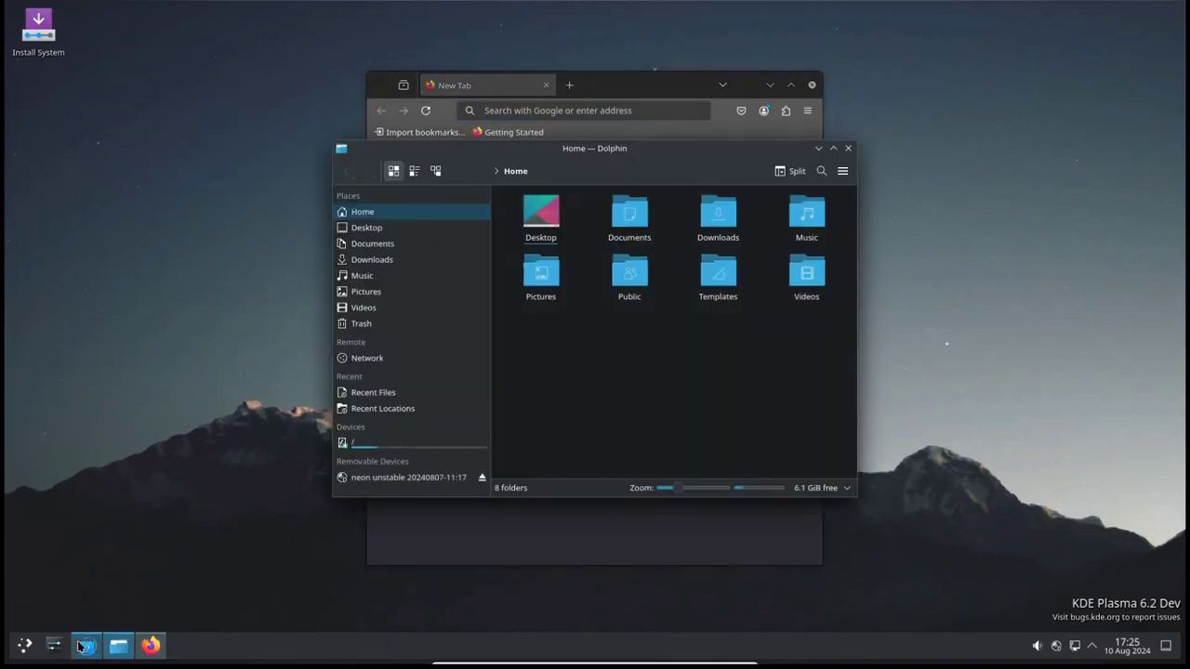
click(82, 645)
click(53, 645)
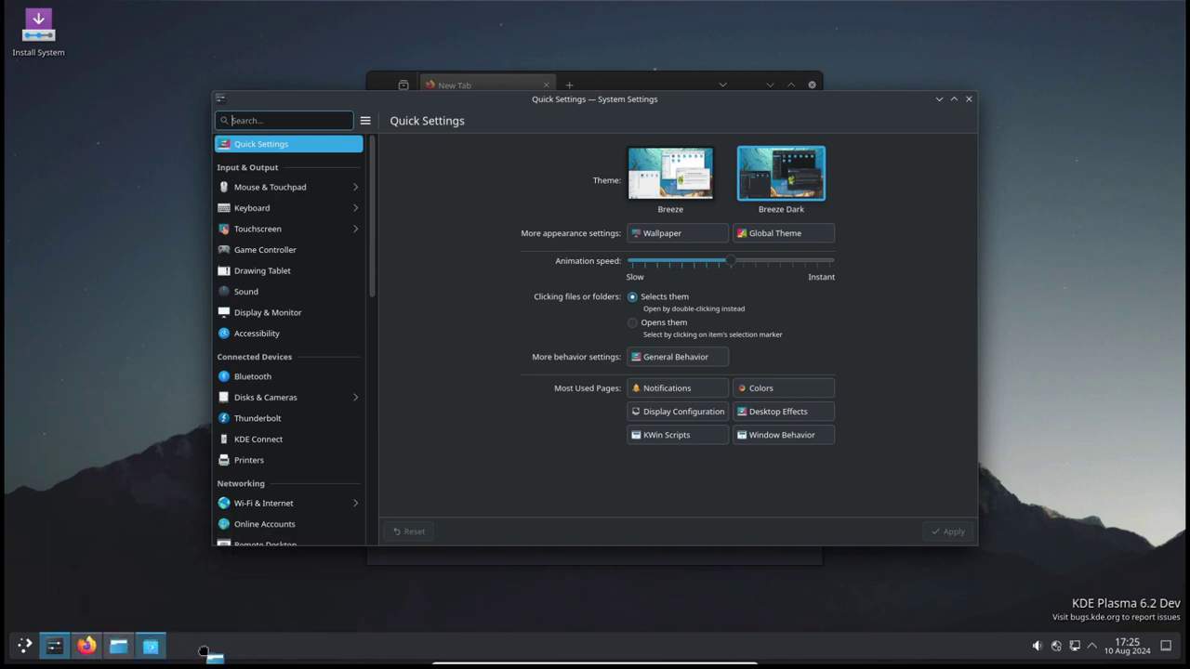
key(super+c)
key(Left)
key(Return)
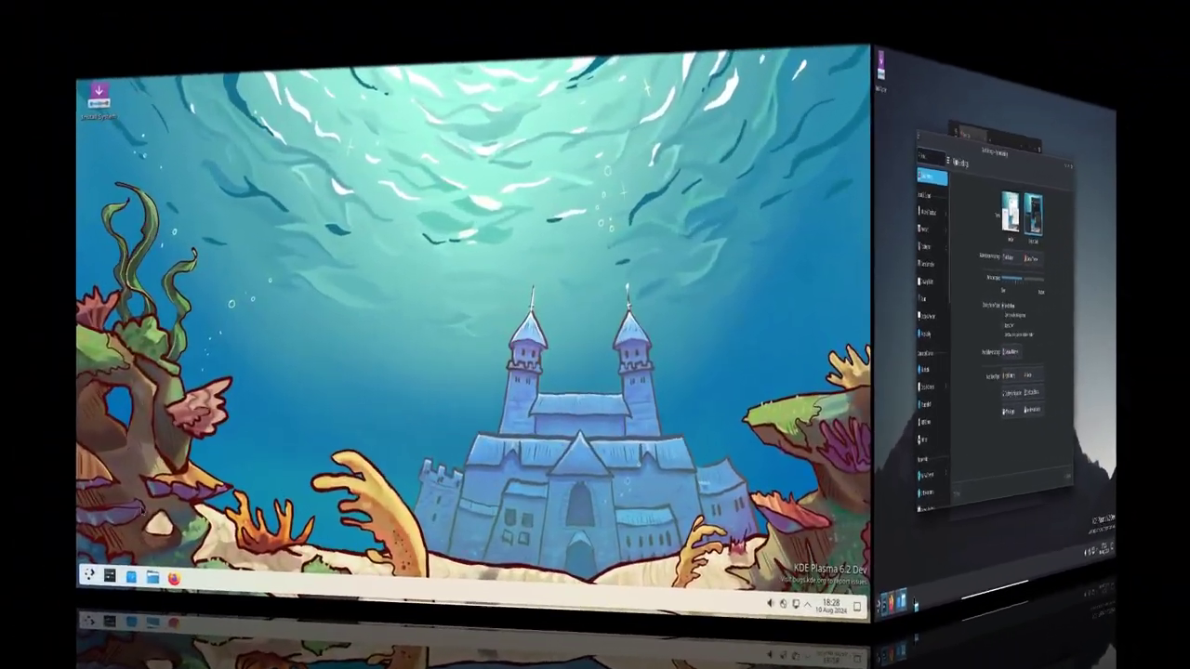
Step: Enter desktop edit mode, search the widgets for "folder" and add a Folder View widget near the Install System icon
right_click(261, 280)
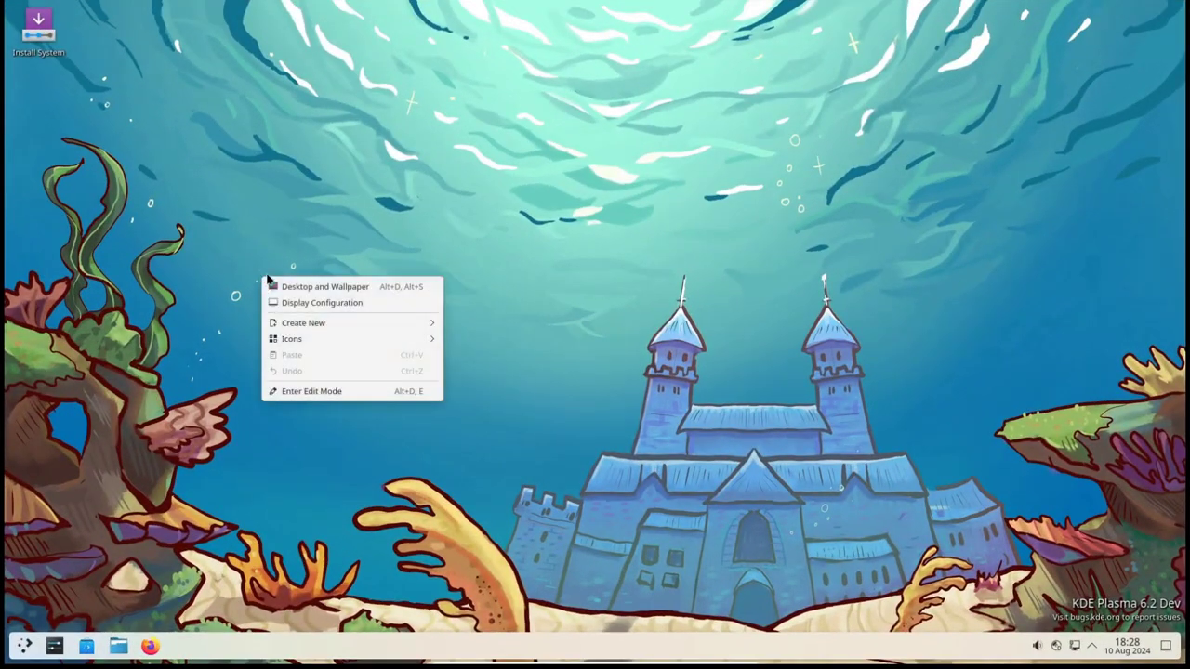
click(314, 392)
click(128, 29)
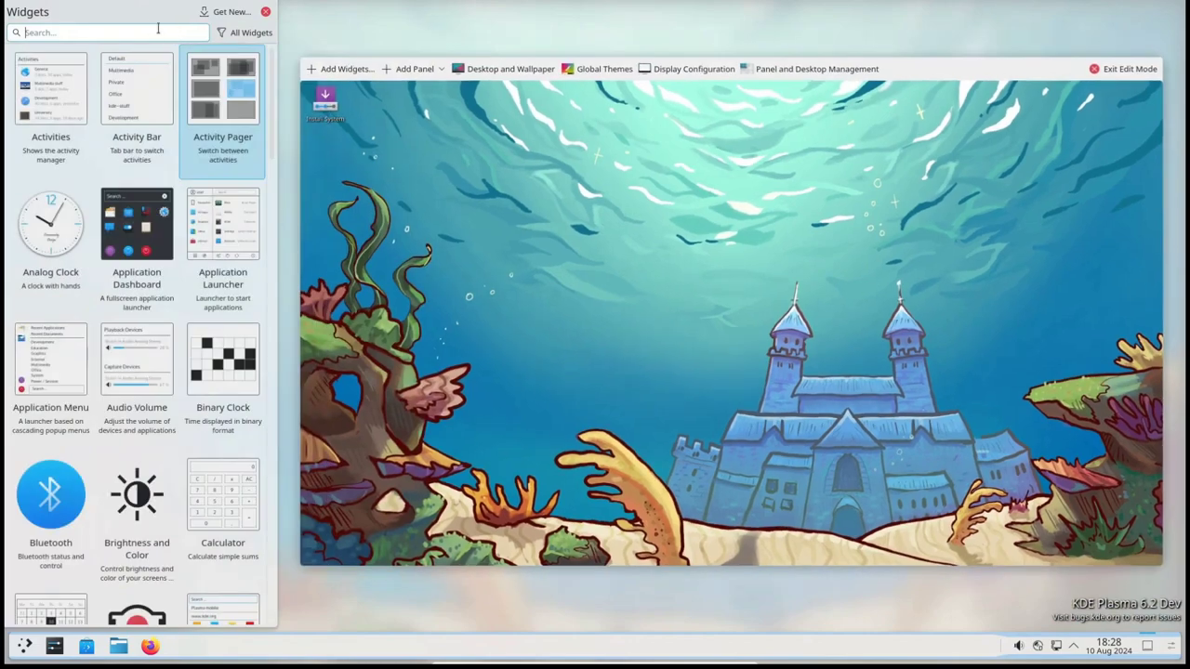
text(folder)
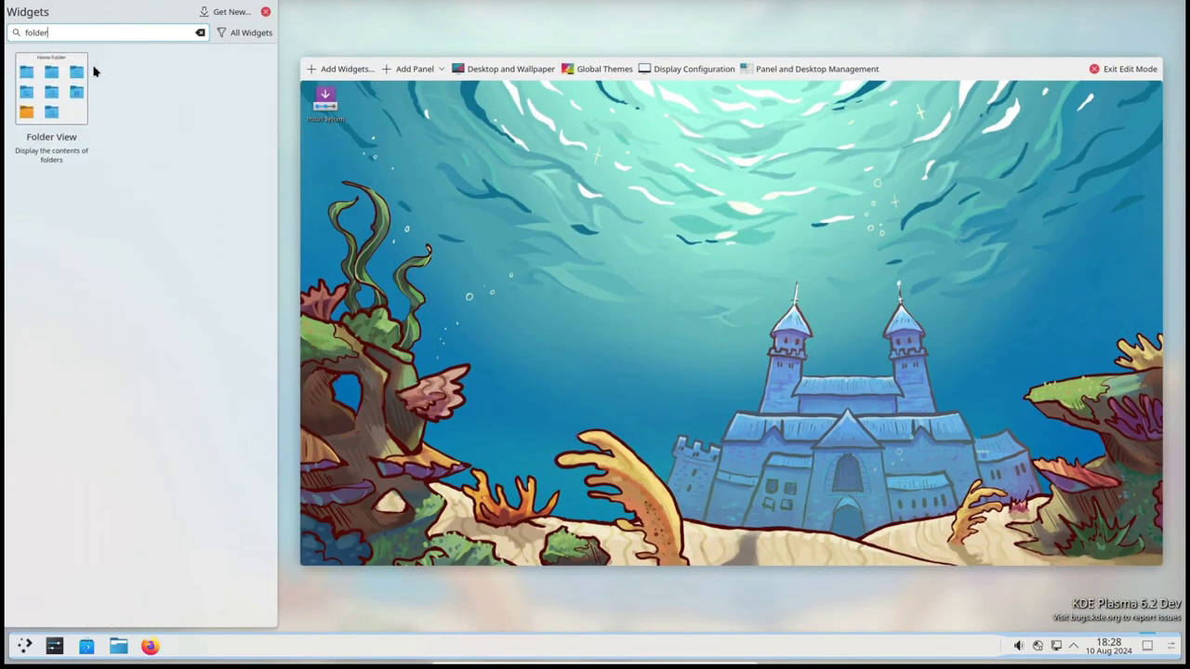
drag(93, 72, 402, 182)
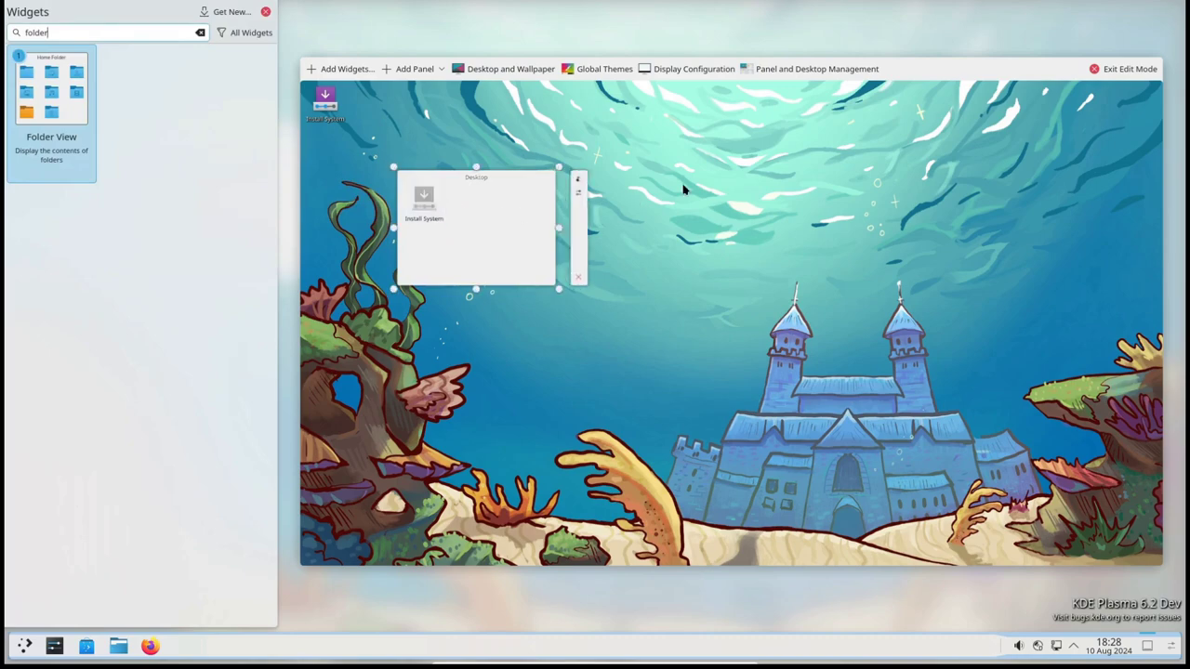
key(Escape)
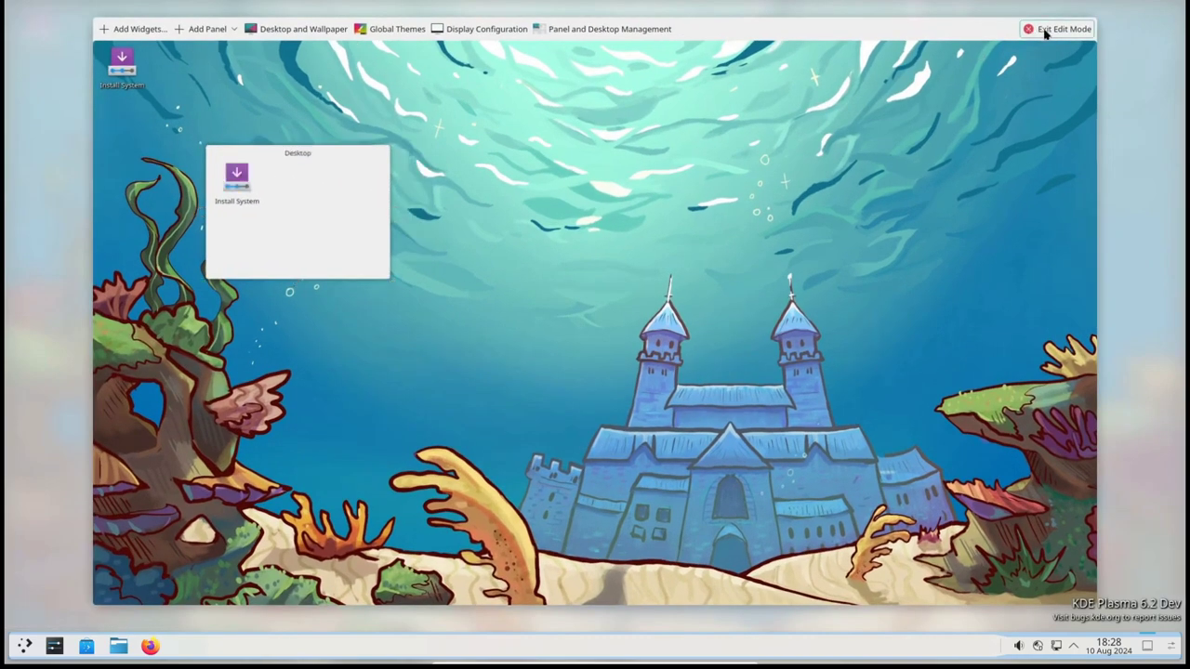
Step: Exit desktop edit mode and re-enter it from the new Folder View widget
click(1044, 32)
right_click(261, 140)
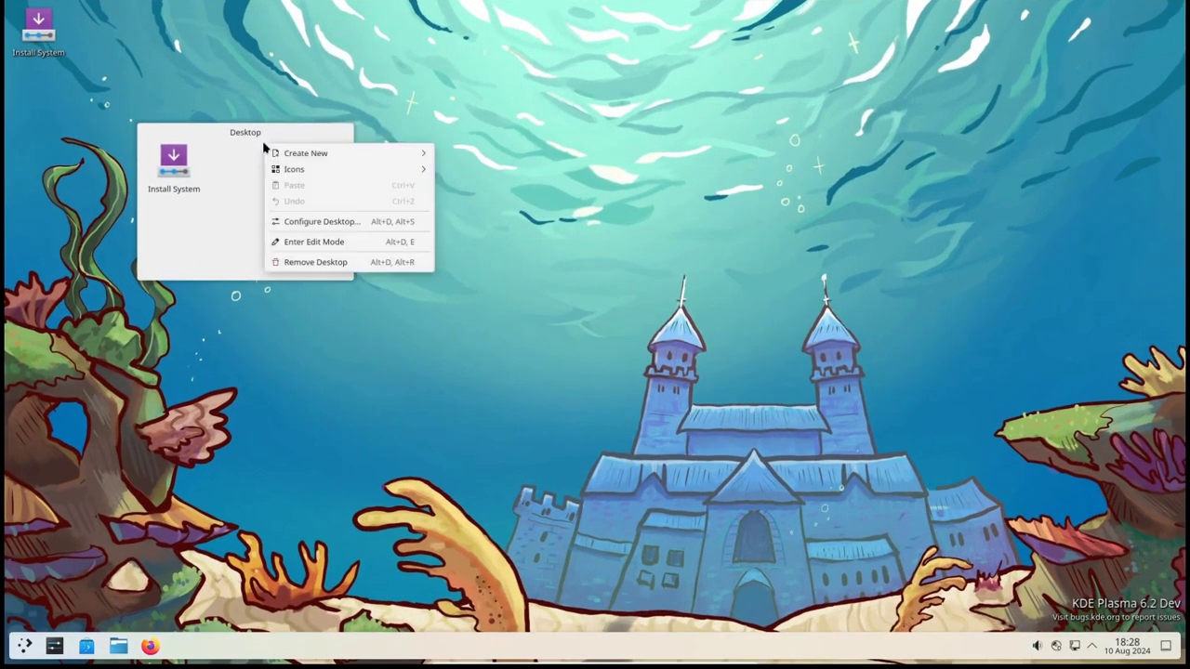
click(326, 240)
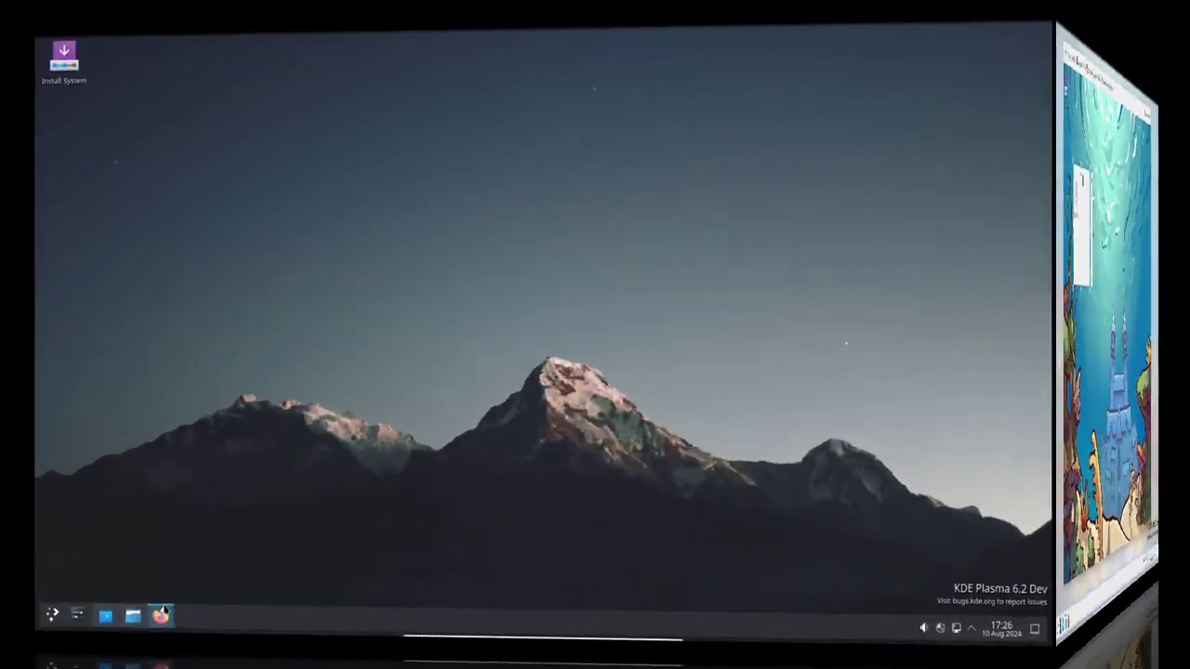
Step: Open Firefox and close it, and do the same with Discover, to view their window animations
click(150, 645)
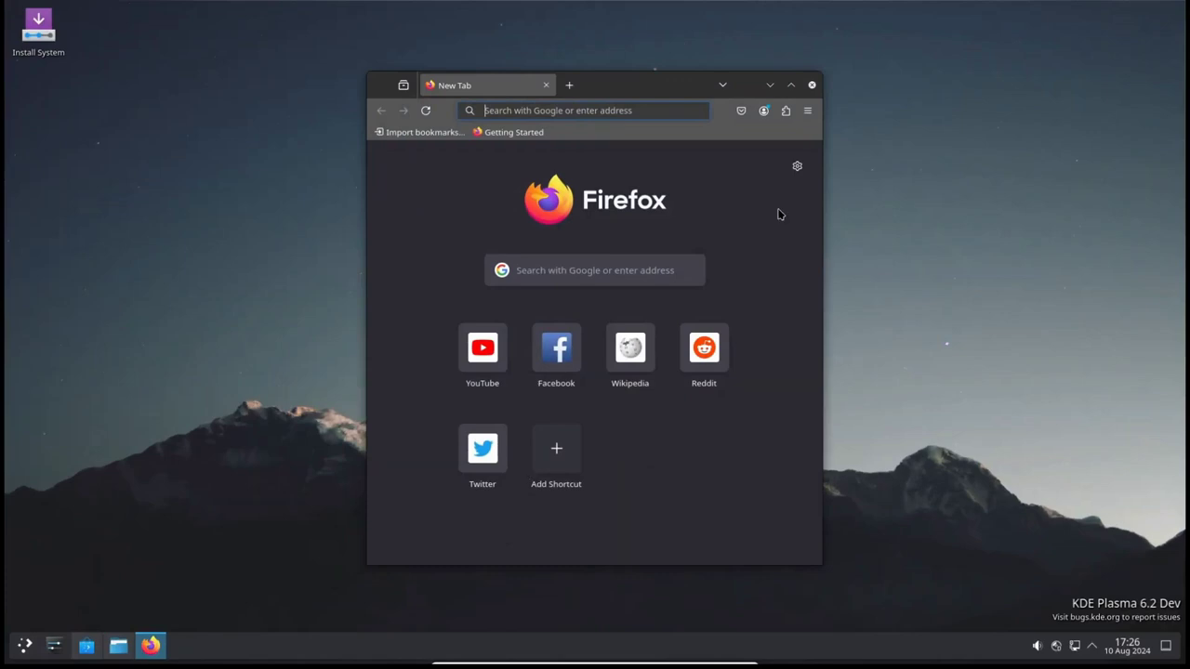
click(810, 86)
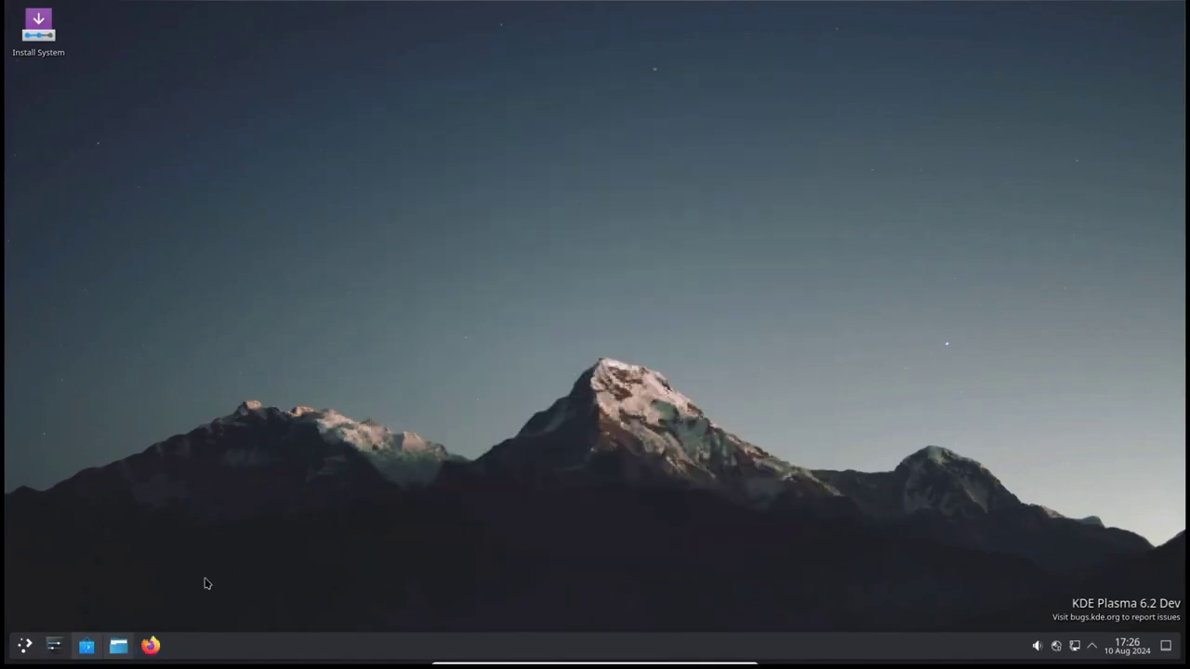
click(86, 645)
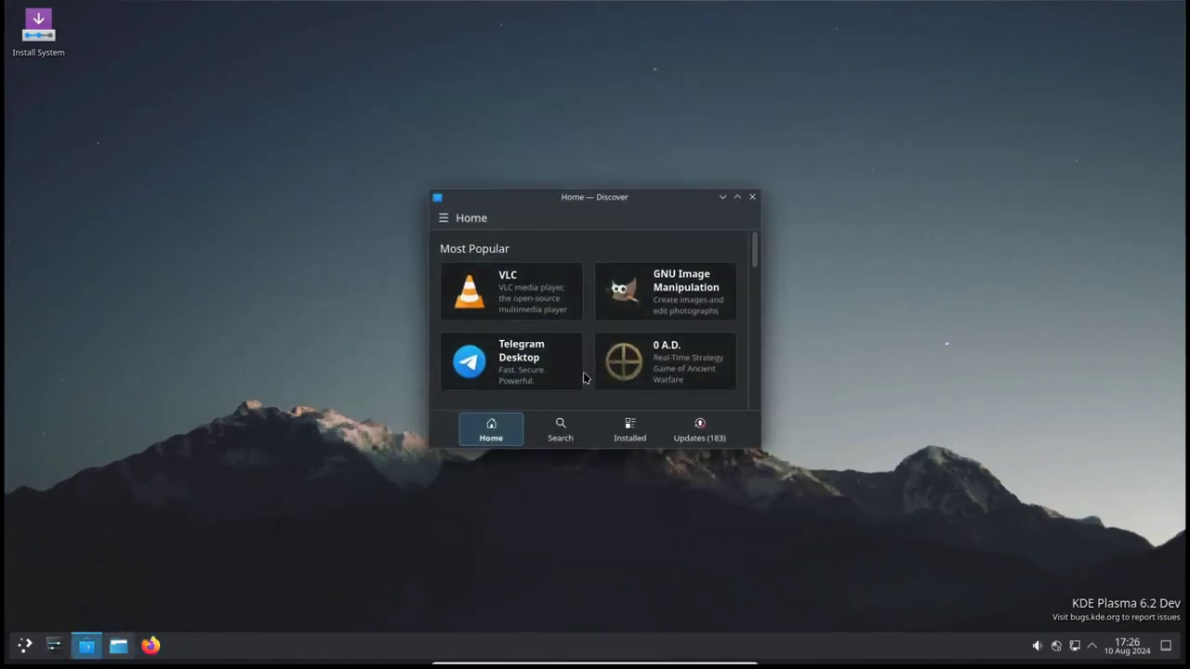
click(751, 199)
Step: Open Dolphin, move its window slightly up and to the right, and minimize it
click(118, 645)
drag(580, 154, 648, 114)
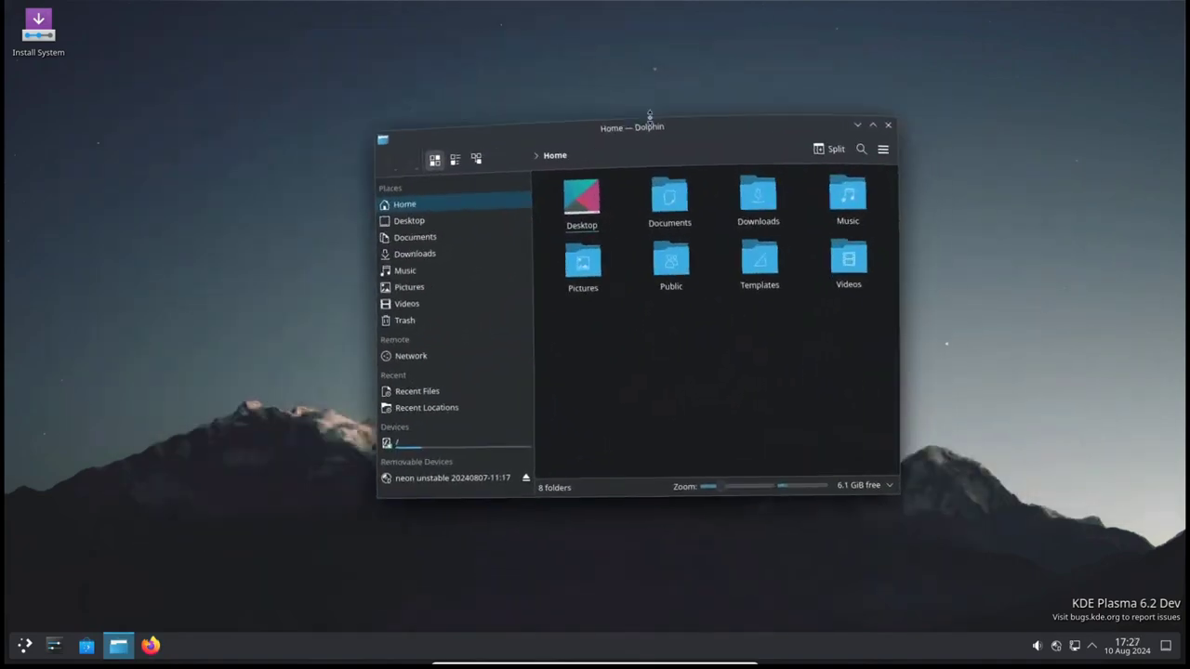
click(856, 123)
Step: Launch Chromium from the application launcher's Internet category and maximize its window
key(super+c)
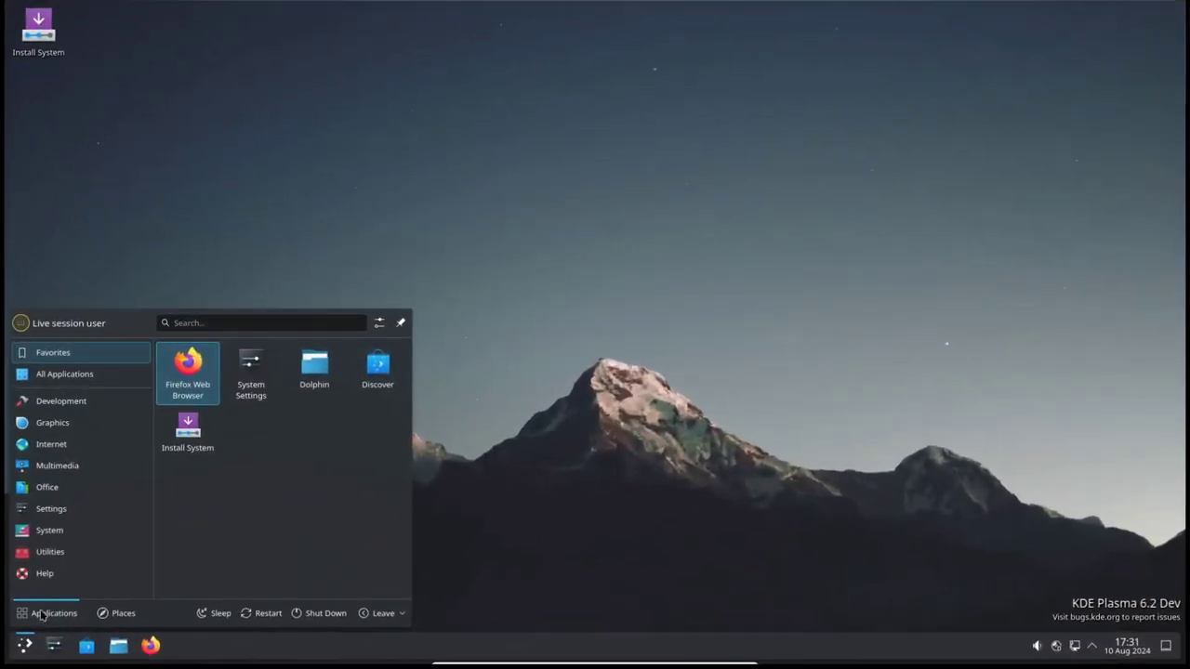
click(81, 487)
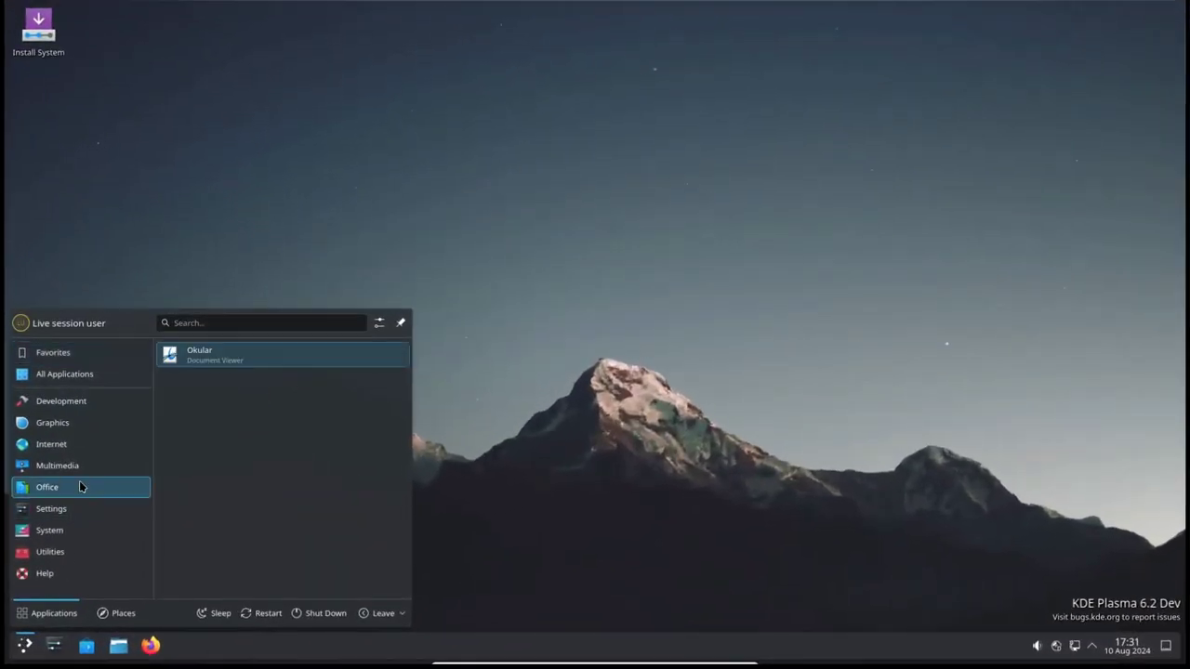
mouse_move(85, 445)
click(239, 351)
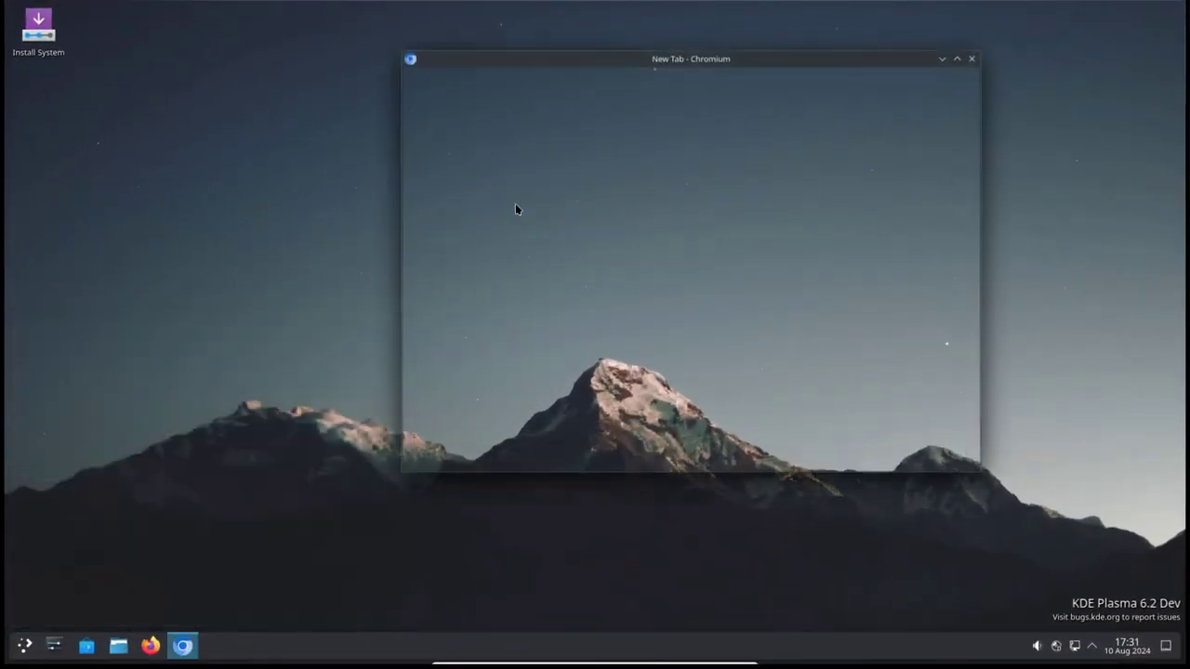
click(958, 59)
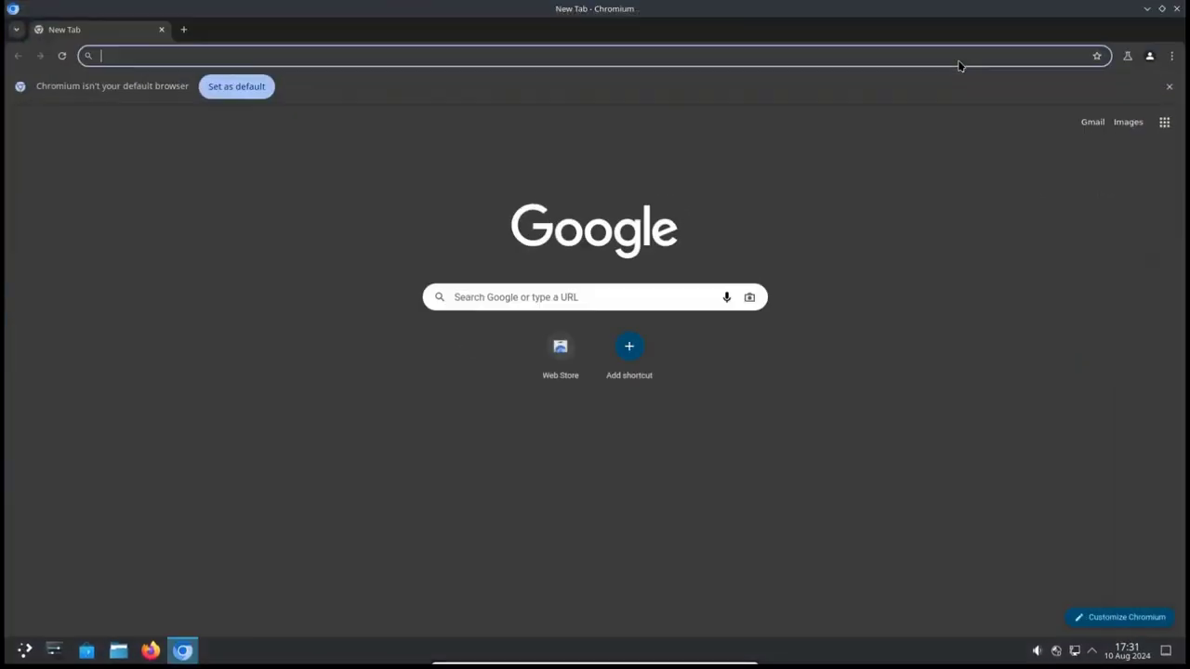
Step: Open the About Chromium page to check the browser version
click(1172, 60)
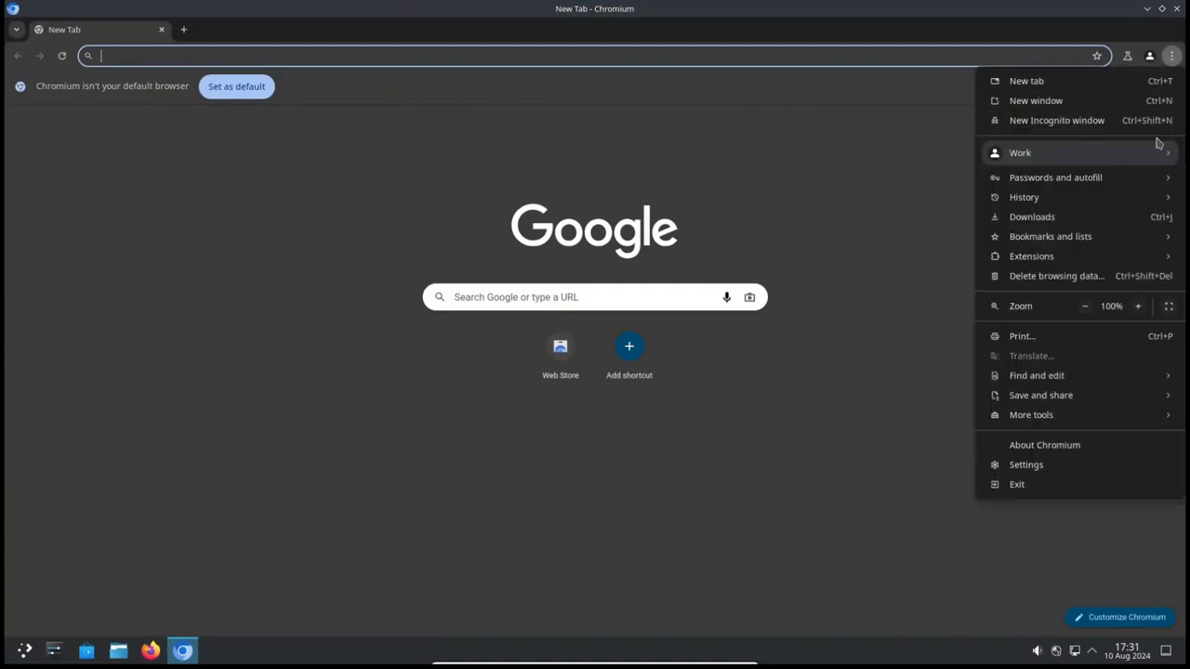
click(1041, 445)
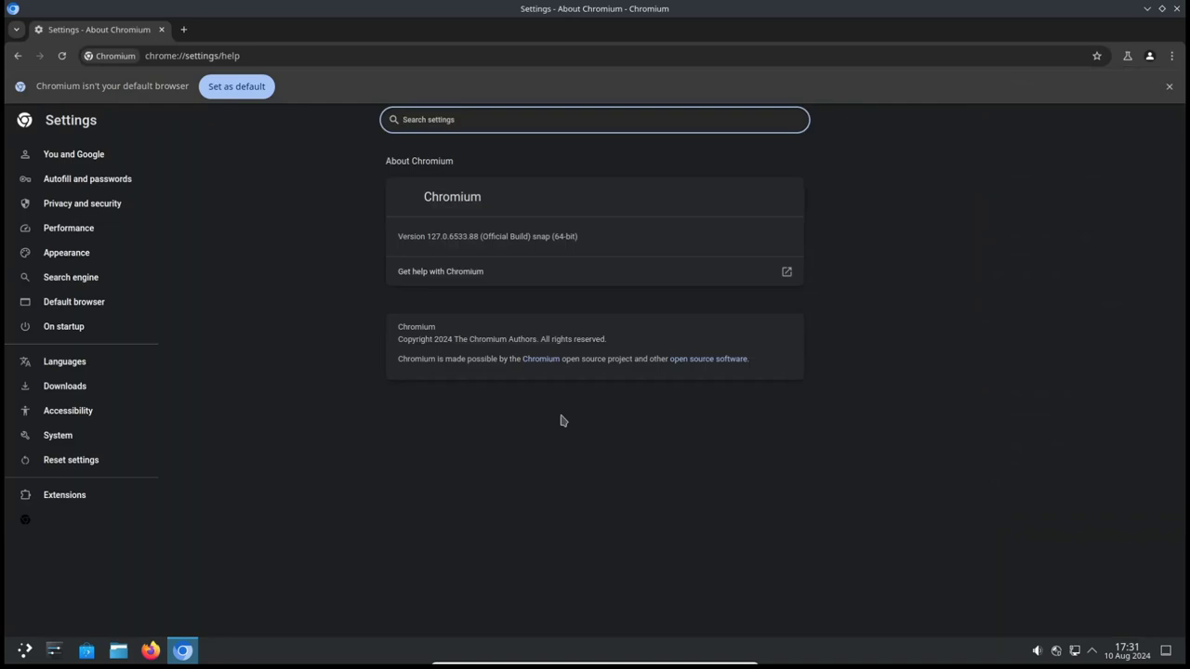
key(ctrl+super+Left)
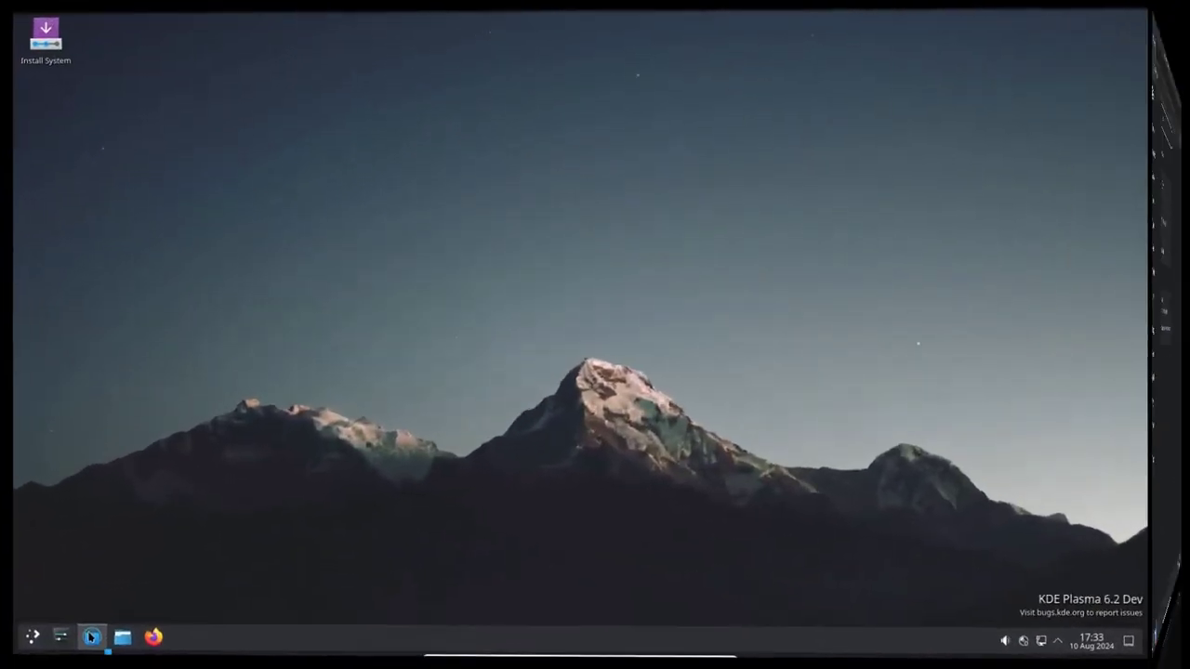
Step: Open Discover's settings, view the applications offered by the Flathub source and return to the source list
click(91, 637)
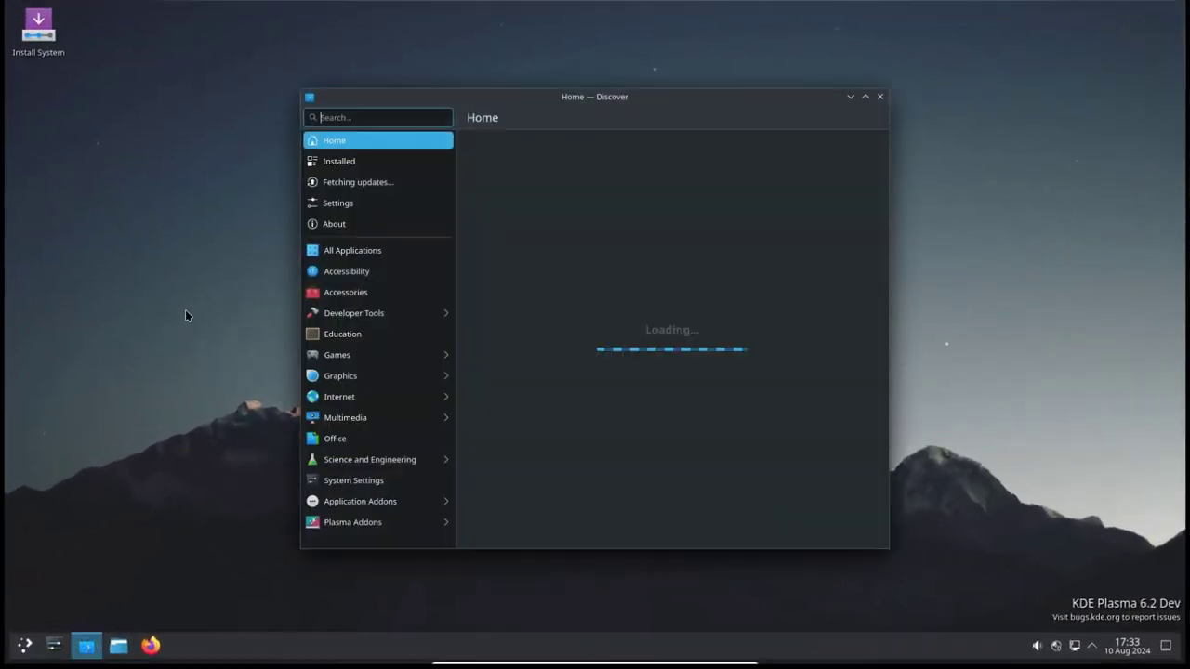
click(337, 202)
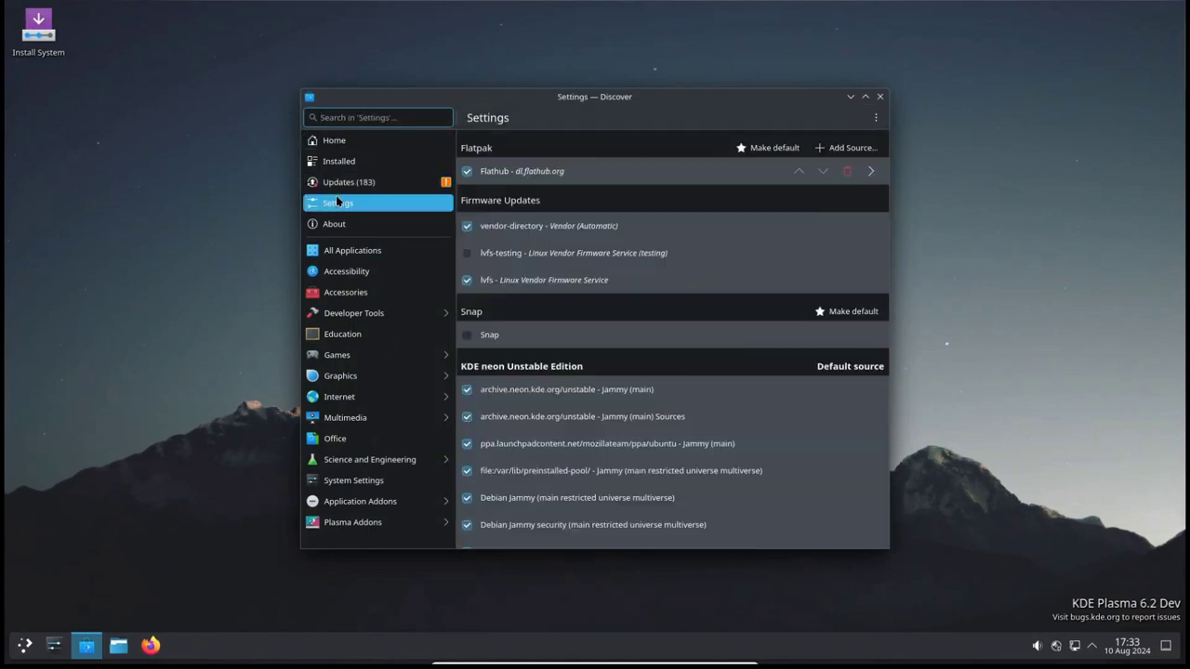
click(860, 176)
click(860, 175)
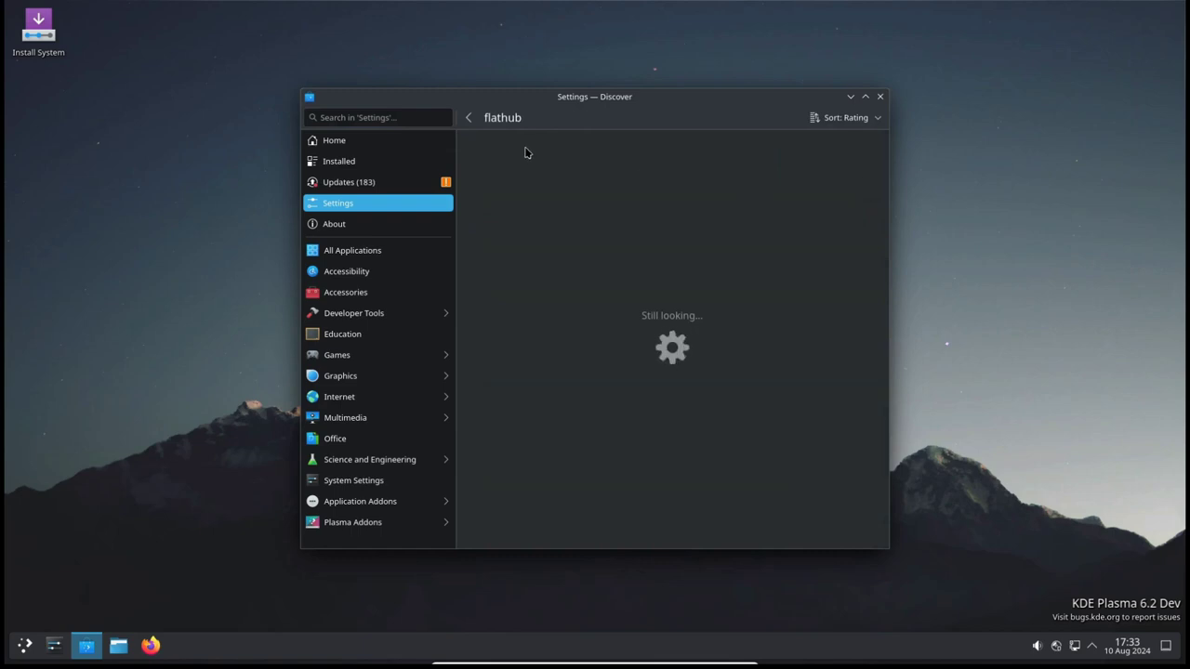
click(471, 119)
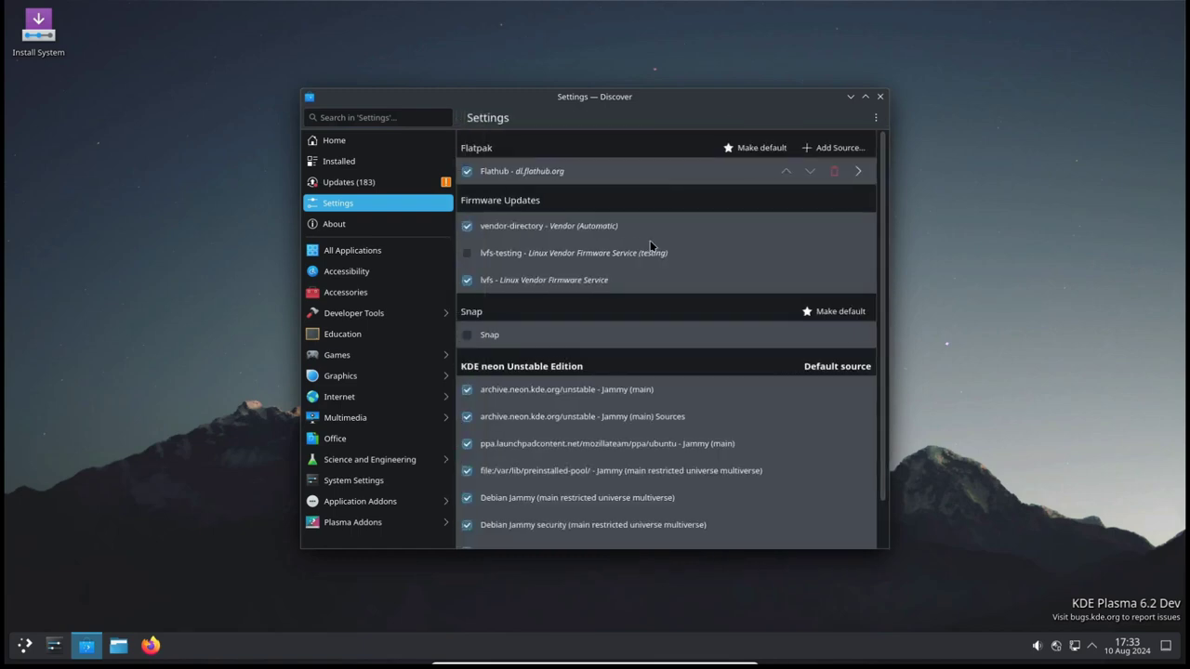
Step: Bring up the dialog for adding a new Flatpak repository, cancel it and hide the Discover window
click(835, 152)
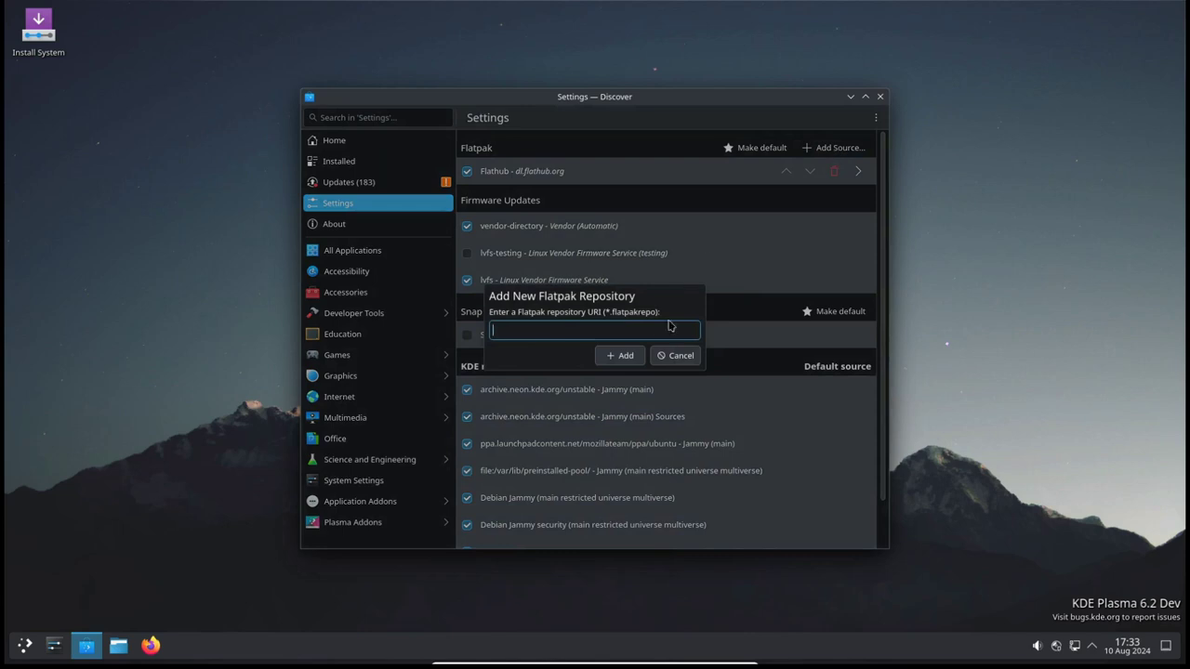
click(683, 358)
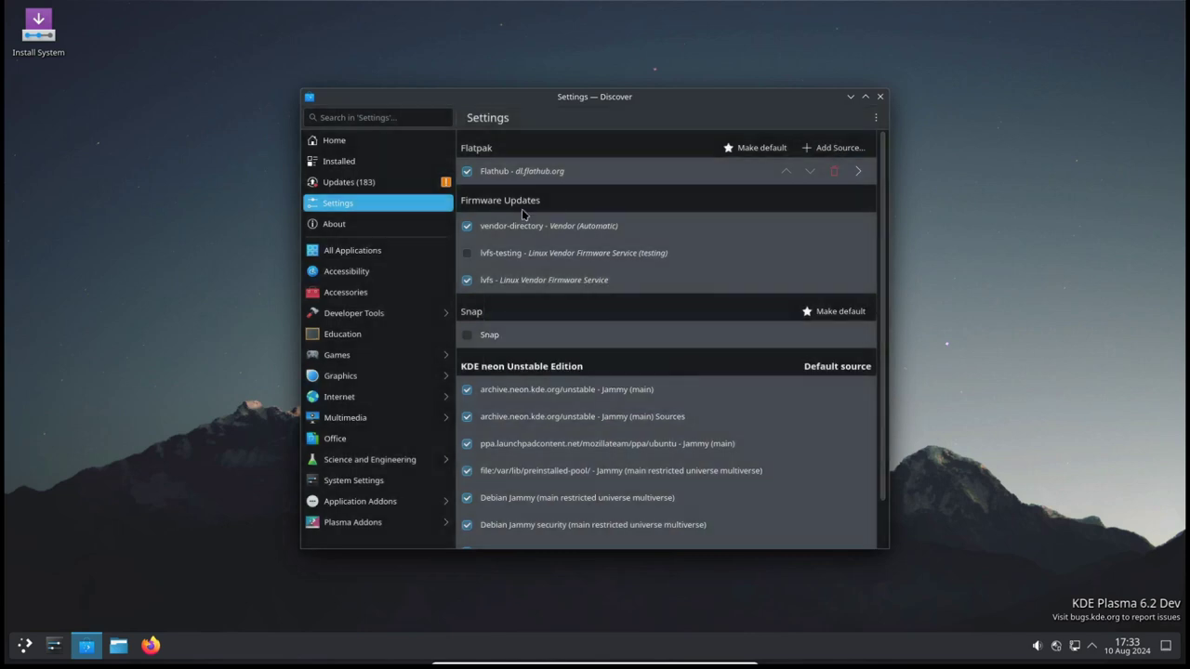
click(86, 645)
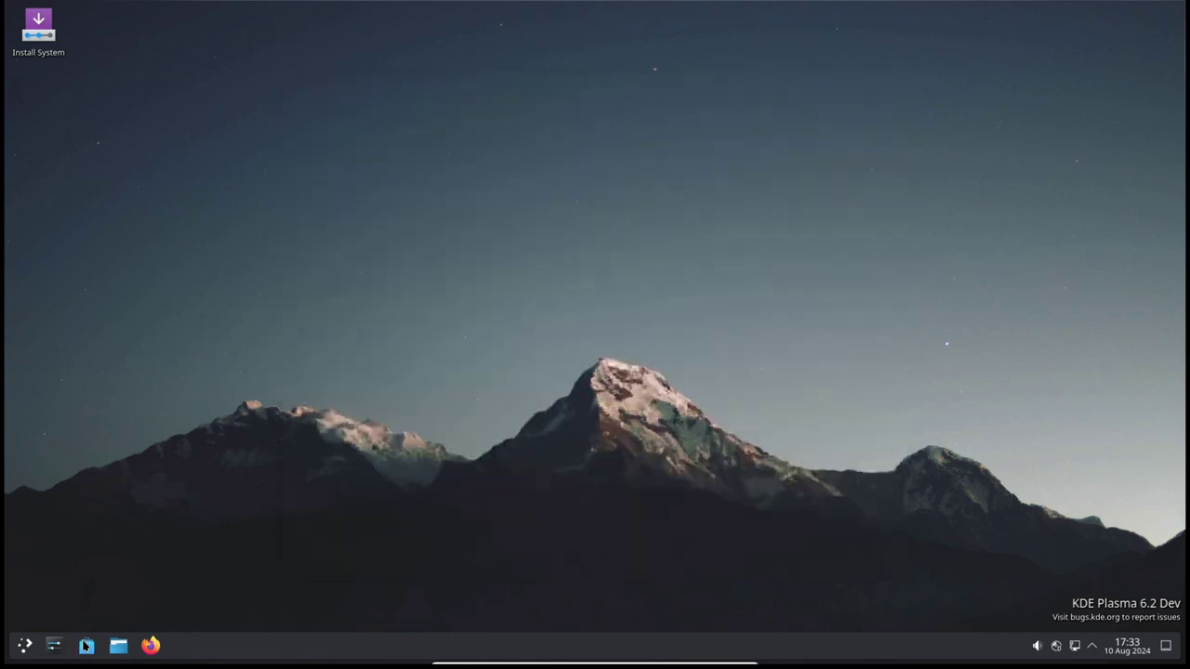
Step: Bring Discover back up and show its settings page with the Flatpak, firmware and Snap sources
click(85, 645)
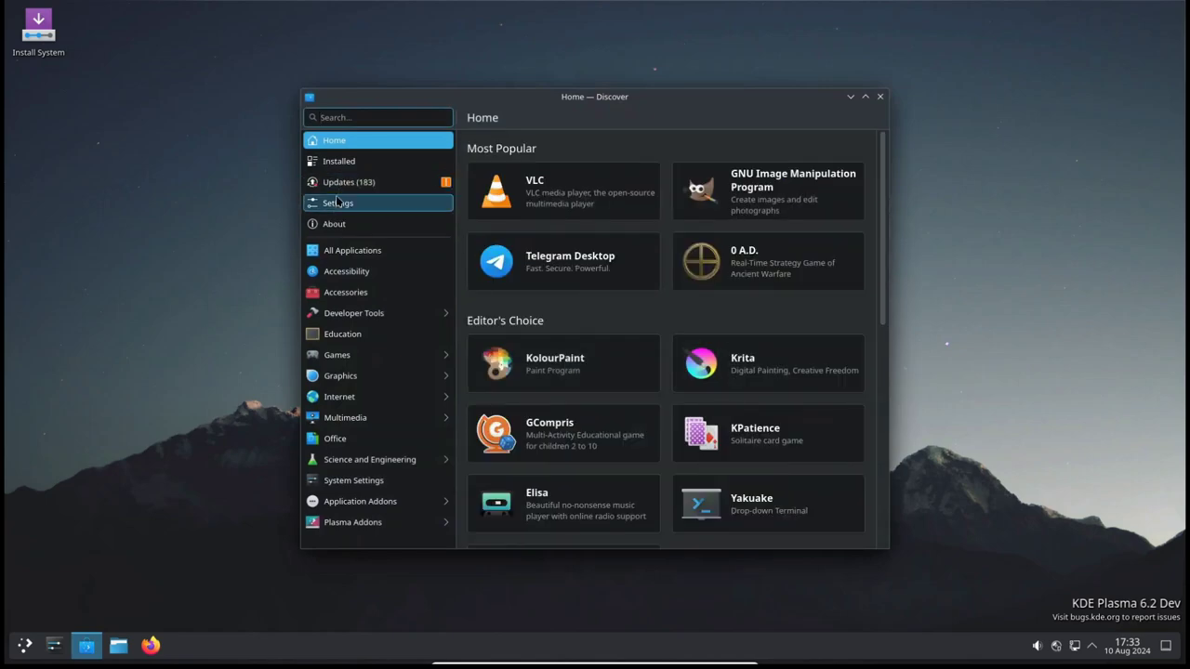
click(337, 202)
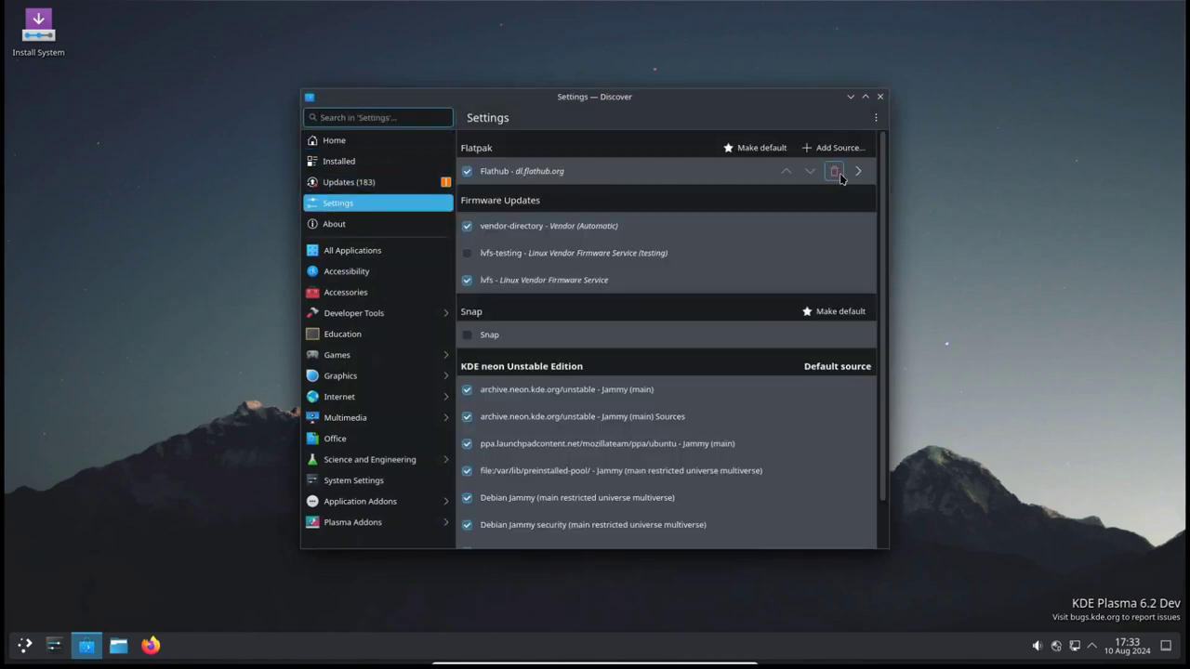
key(super+c)
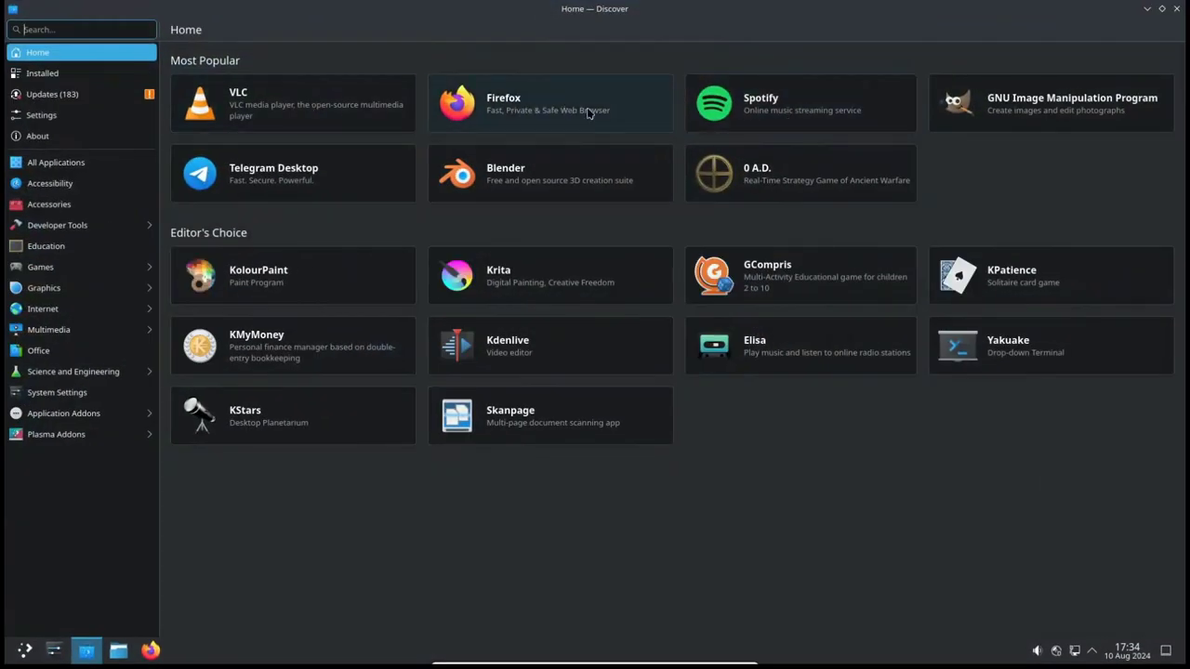
Step: Open the VLC page in Discover and examine its description, reviews, external links and permissions
click(327, 116)
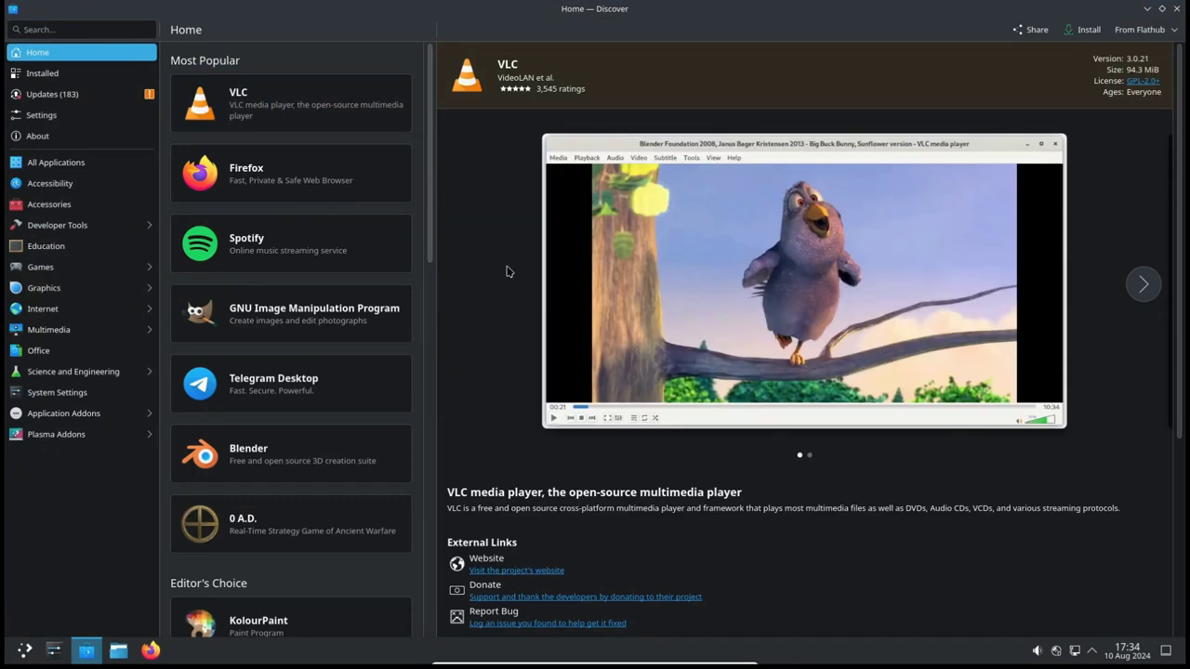
scroll(1074, 354, down, 5)
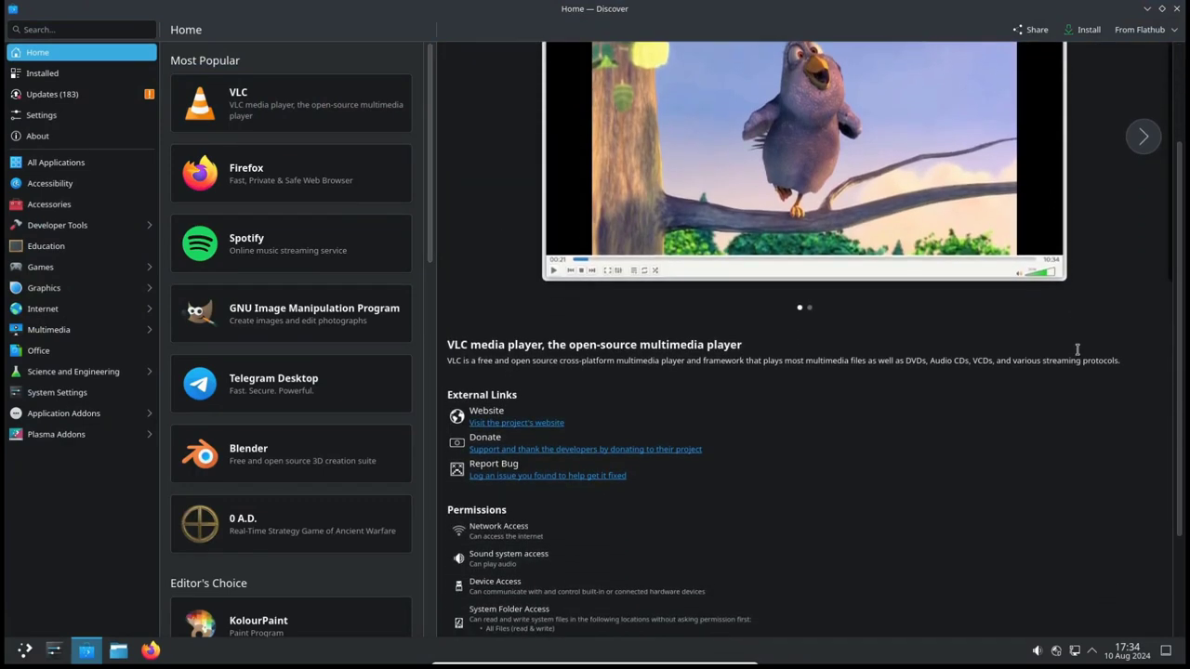
scroll(1094, 353, down, 2)
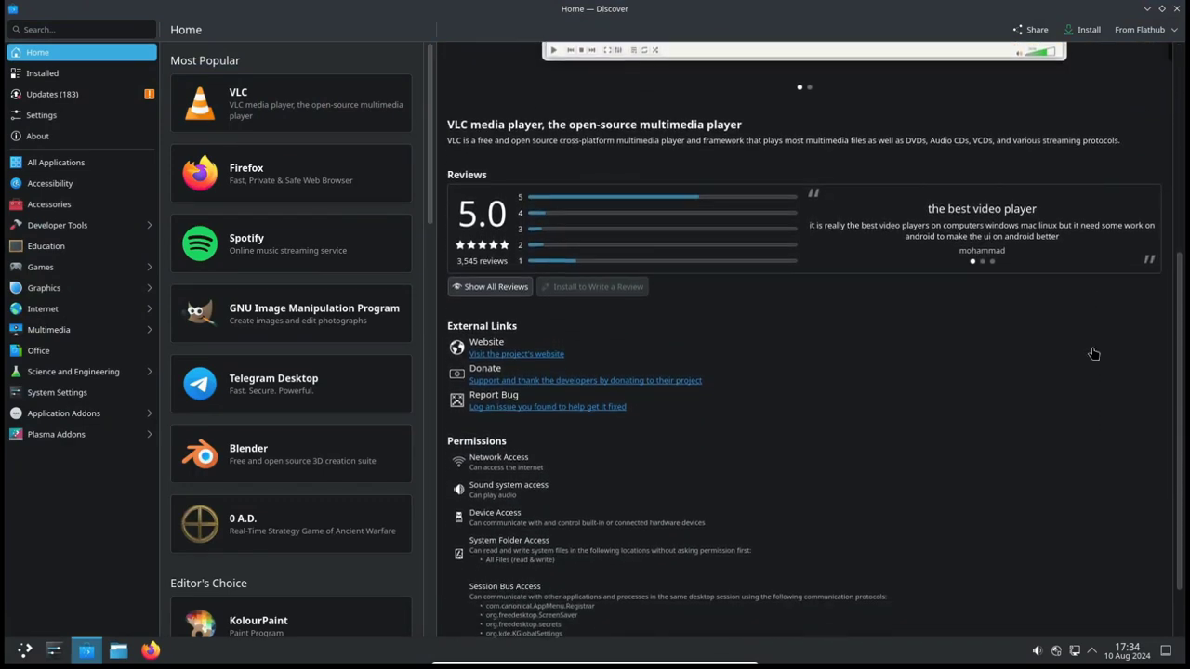
scroll(1094, 353, up, 3)
scroll(1094, 353, up, 3)
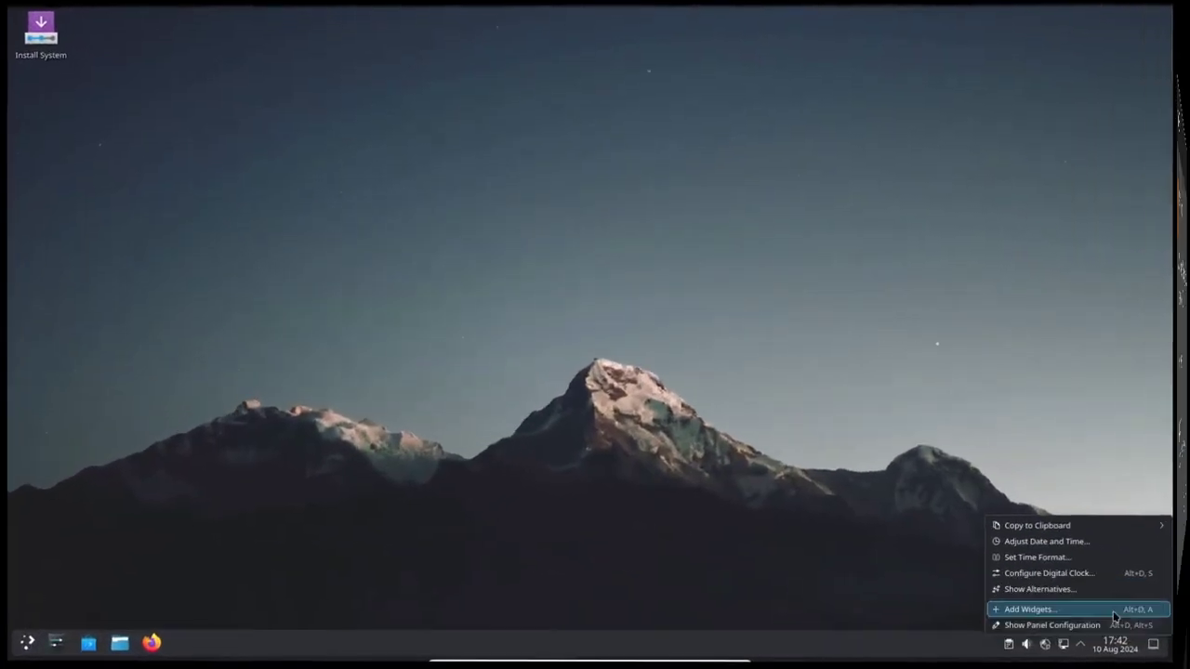
Step: Open the date and time settings from the clock, select the Honolulu time zone and apply it
click(1105, 542)
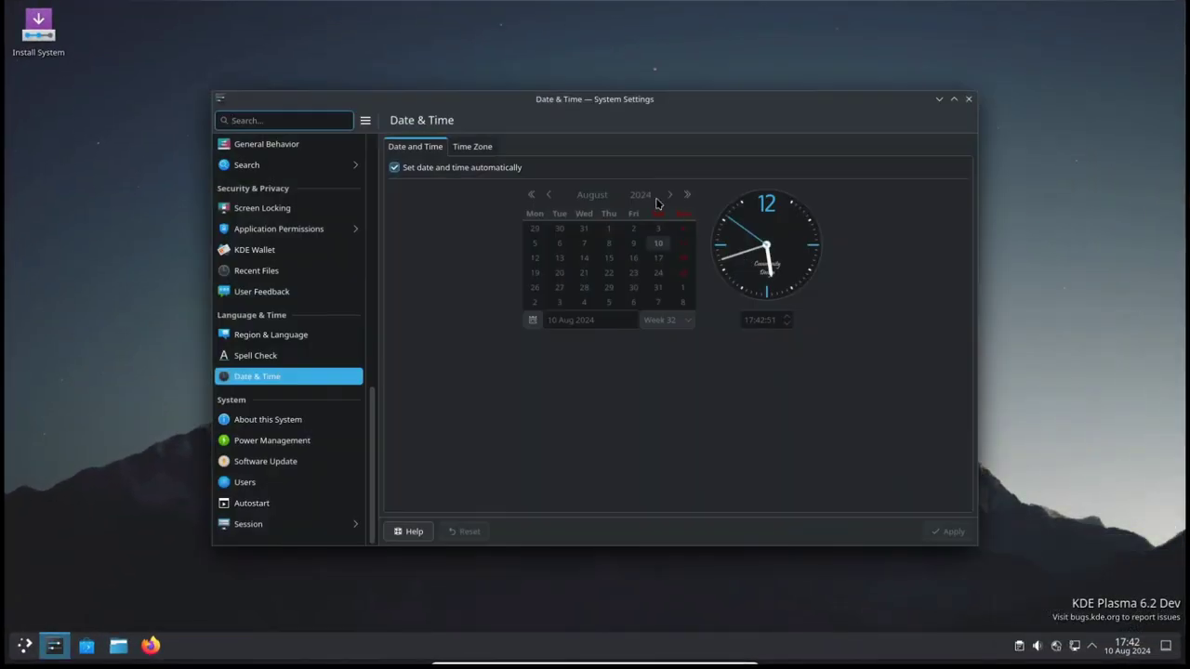
click(473, 150)
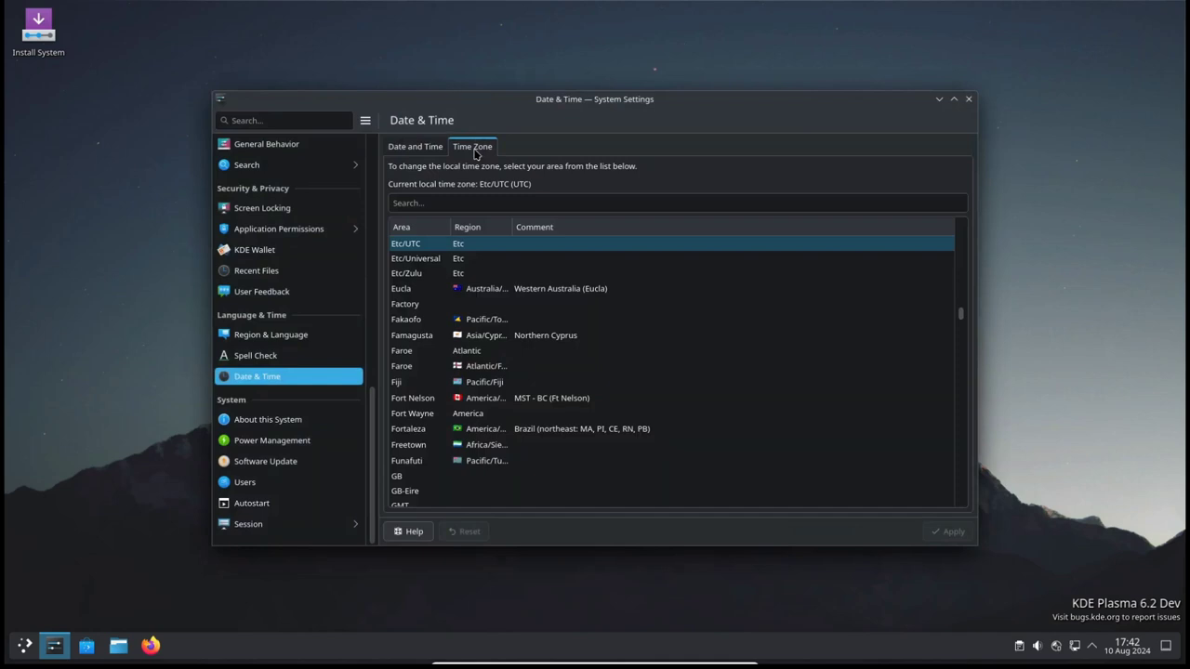
scroll(705, 281, down, 5)
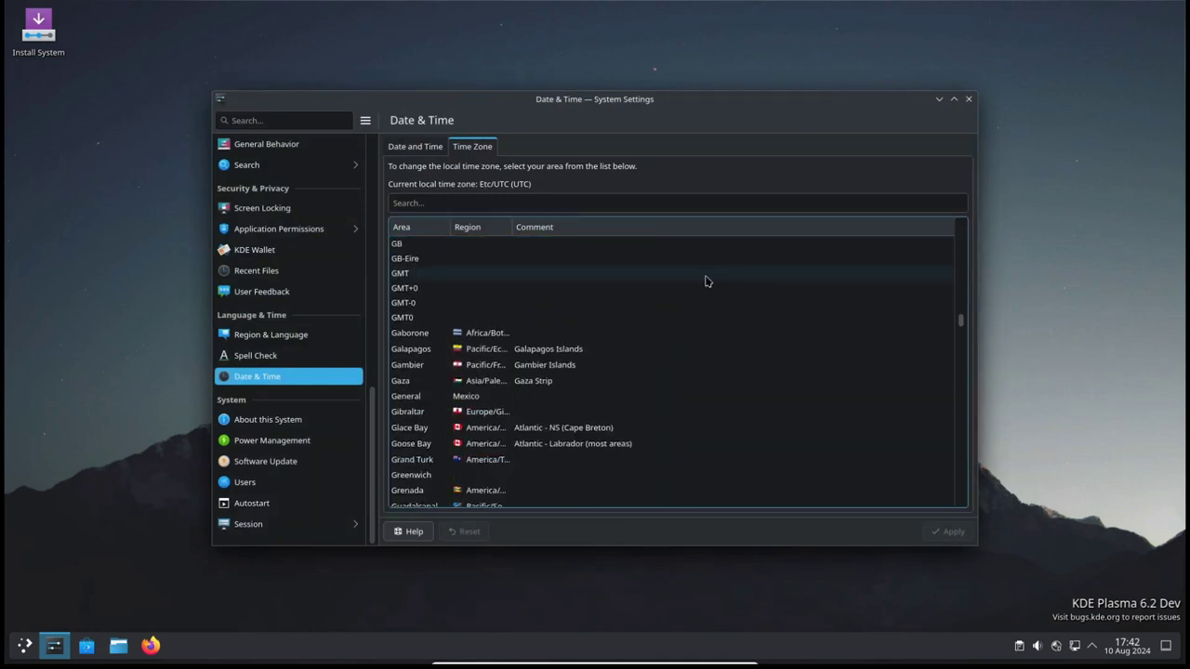
scroll(705, 281, down, 8)
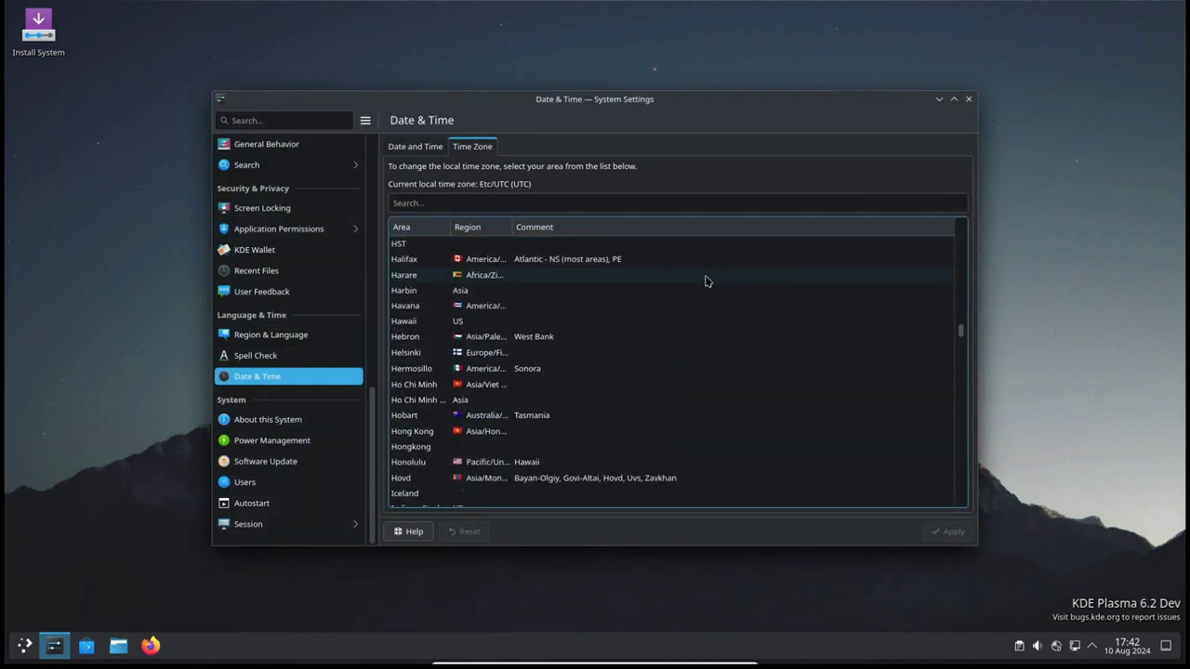
scroll(705, 280, down, 5)
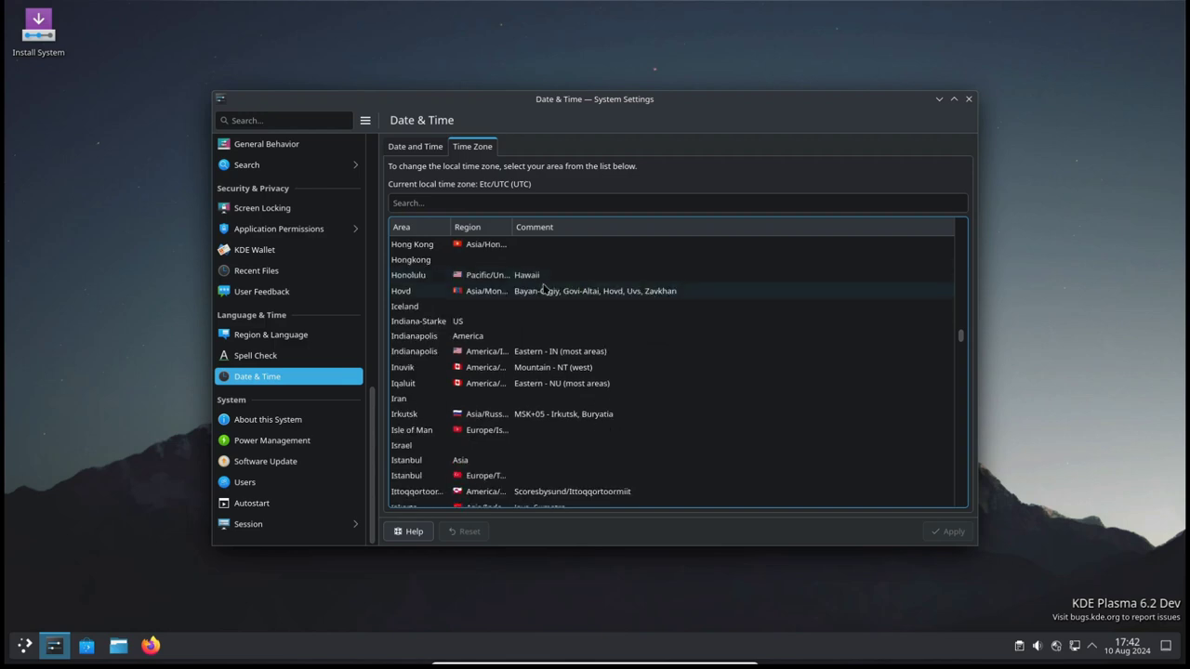
click(496, 276)
click(943, 531)
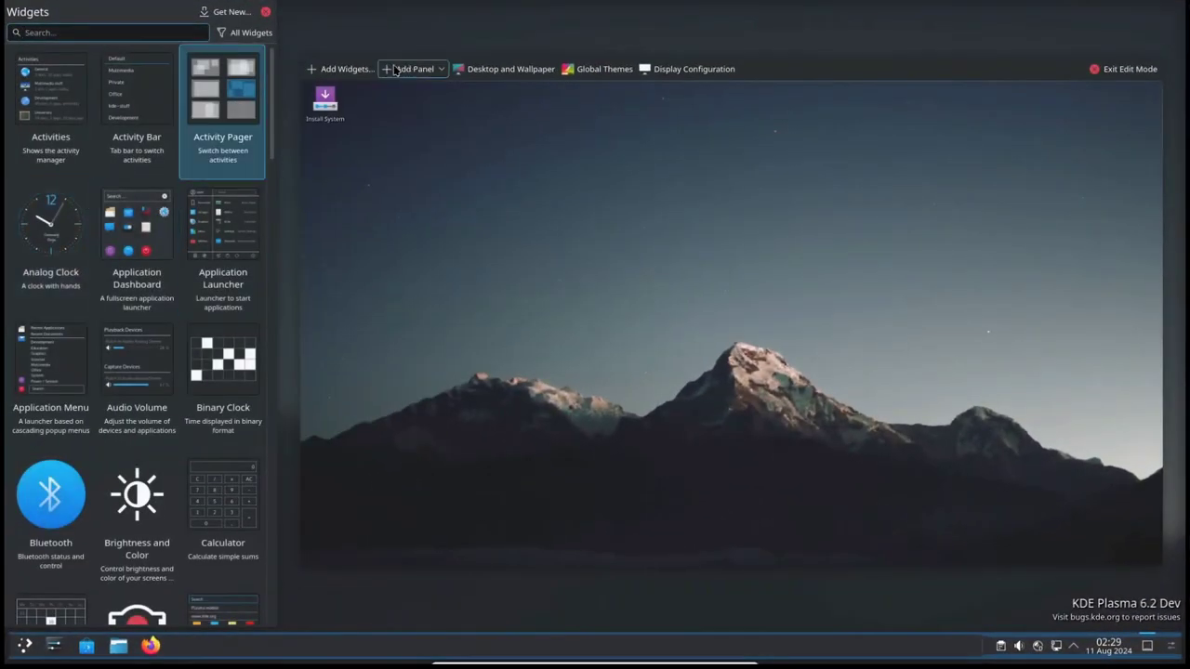
Step: Add the Activities and Activity Bar widgets to the desktop and reposition them
drag(56, 102, 562, 224)
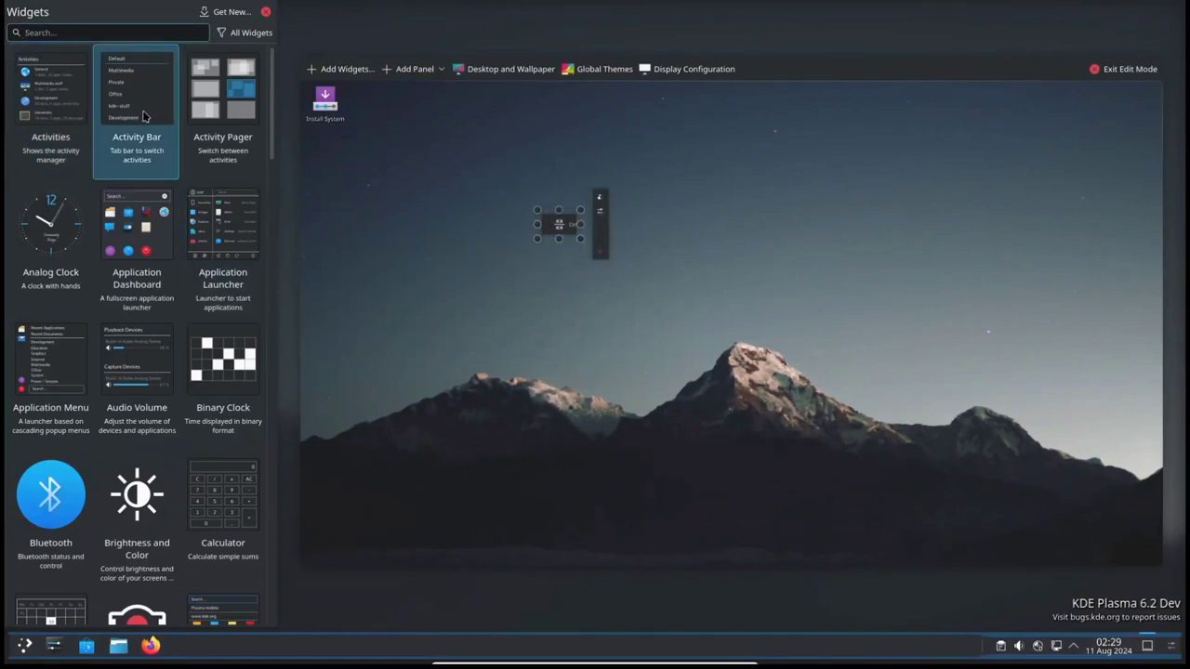
drag(144, 115, 827, 237)
drag(552, 245, 968, 198)
drag(691, 233, 1021, 330)
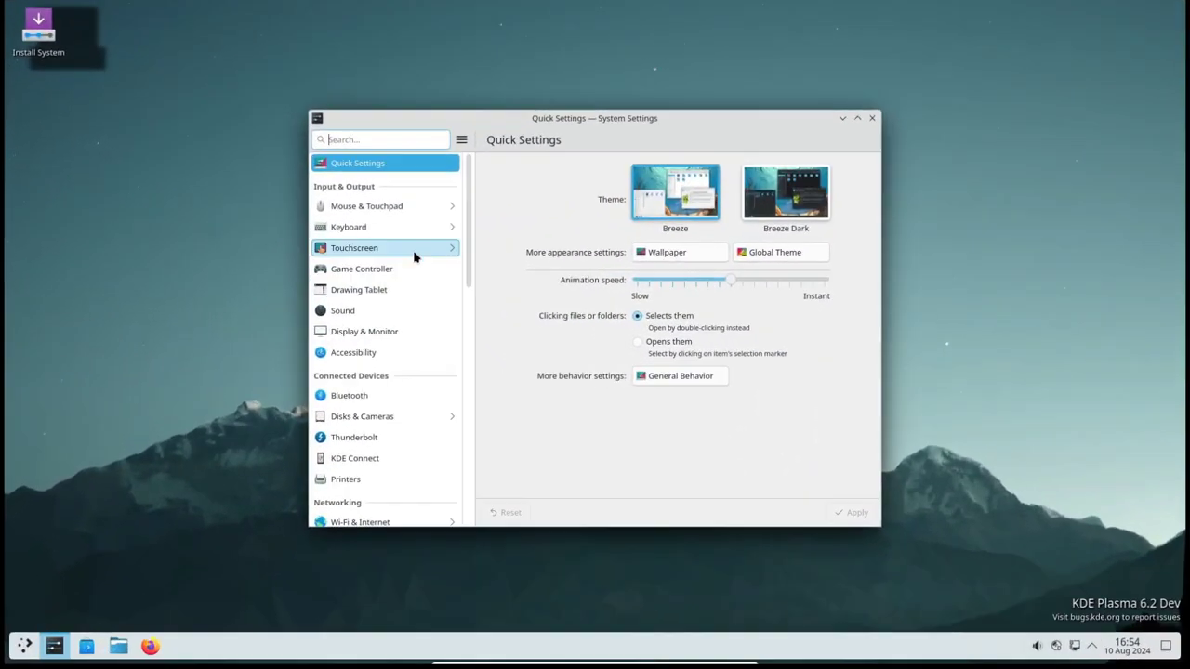
Step: Apply the Breeze Dark global theme in the Colors & Themes settings and close System Settings
scroll(409, 269, down, 5)
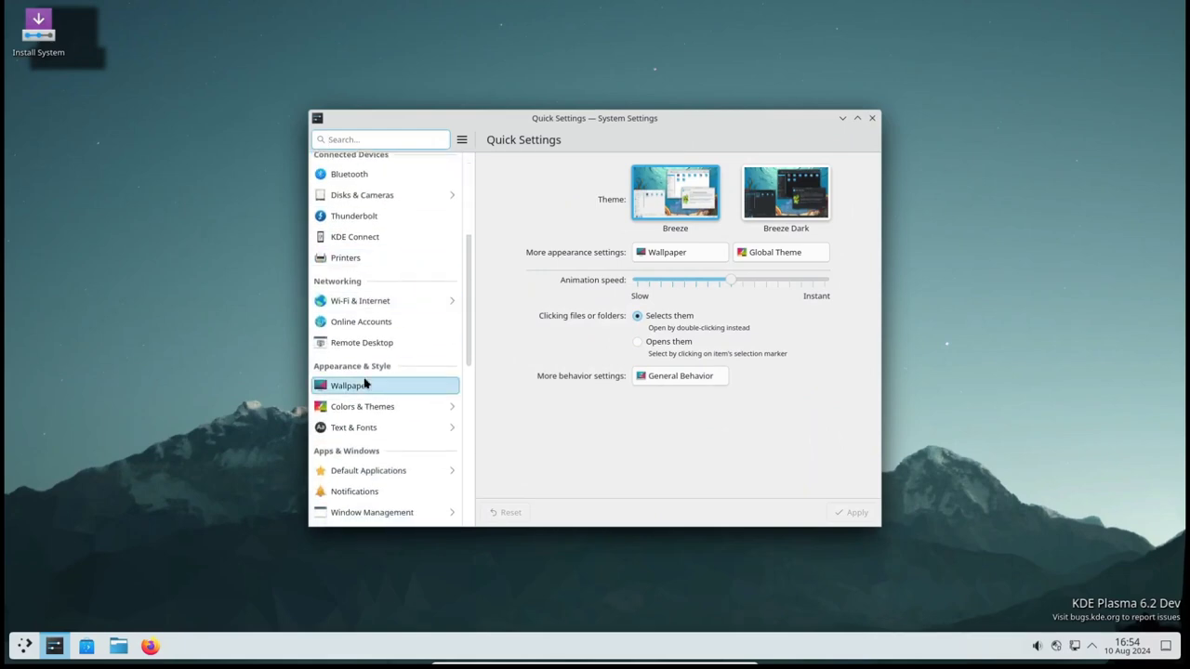
click(352, 415)
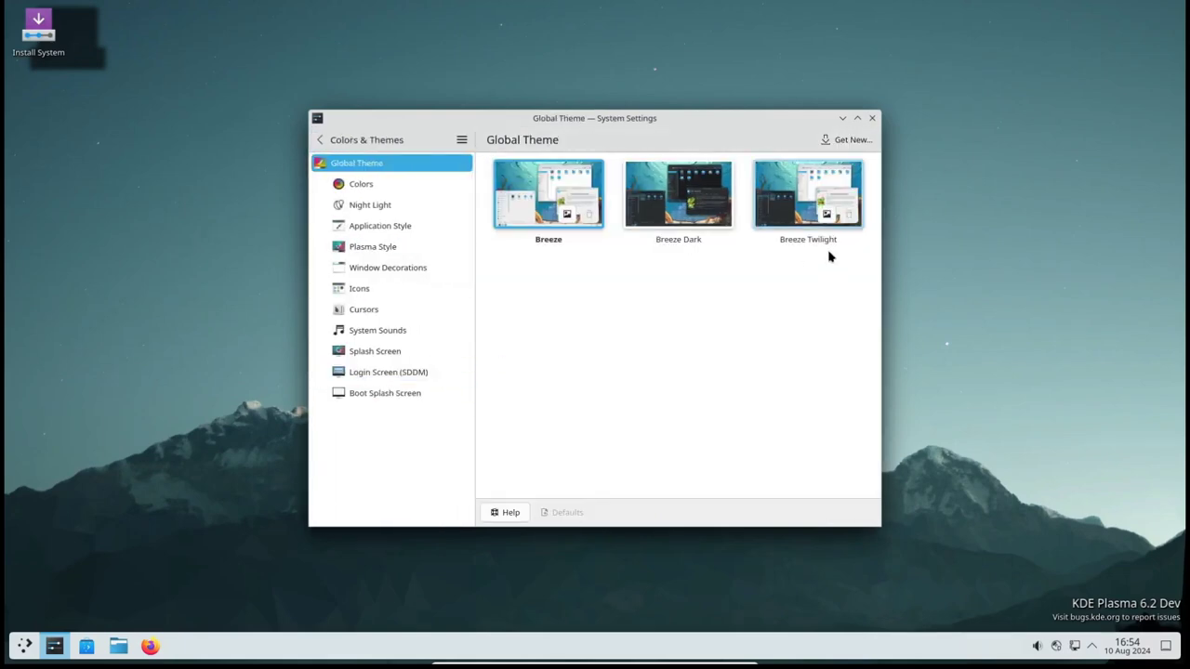
click(671, 196)
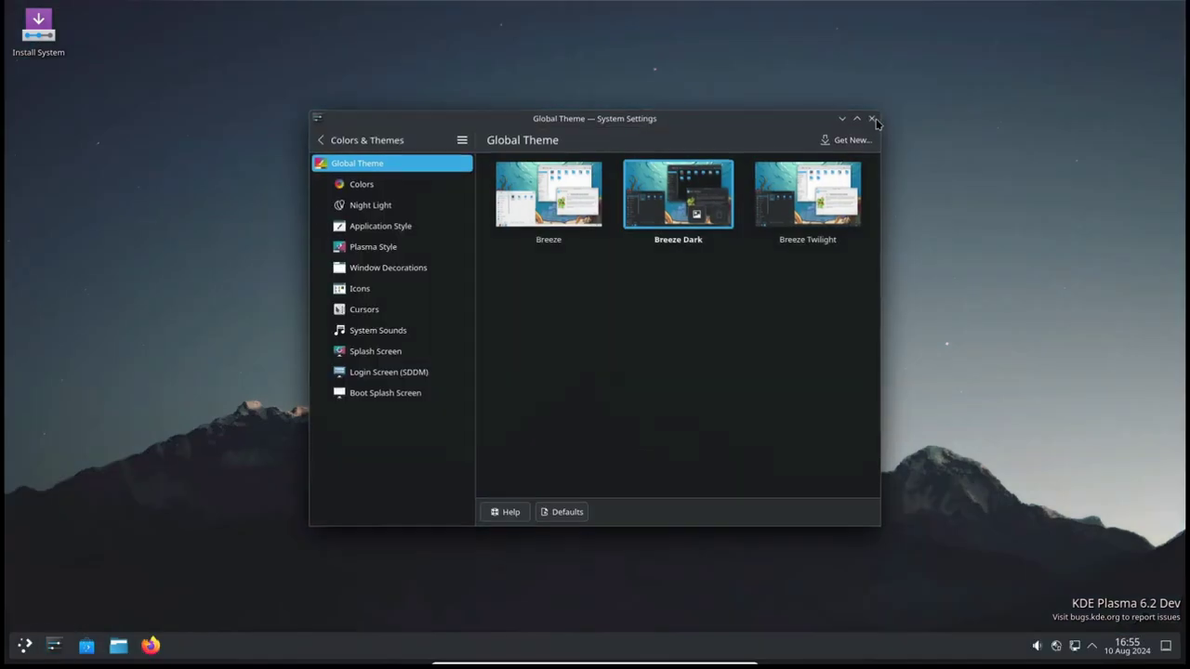
click(872, 118)
Step: Open the Dolphin file manager, enlarge its window and move it toward the middle of the desktop
click(118, 645)
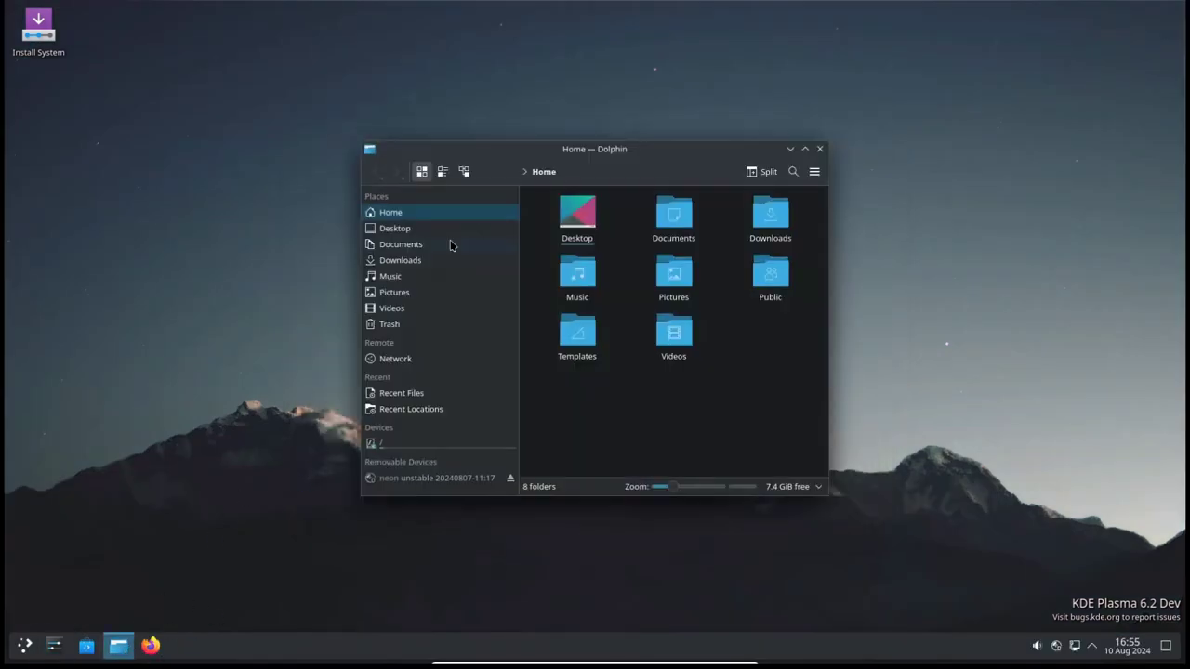
drag(833, 497, 1105, 568)
drag(770, 163, 617, 118)
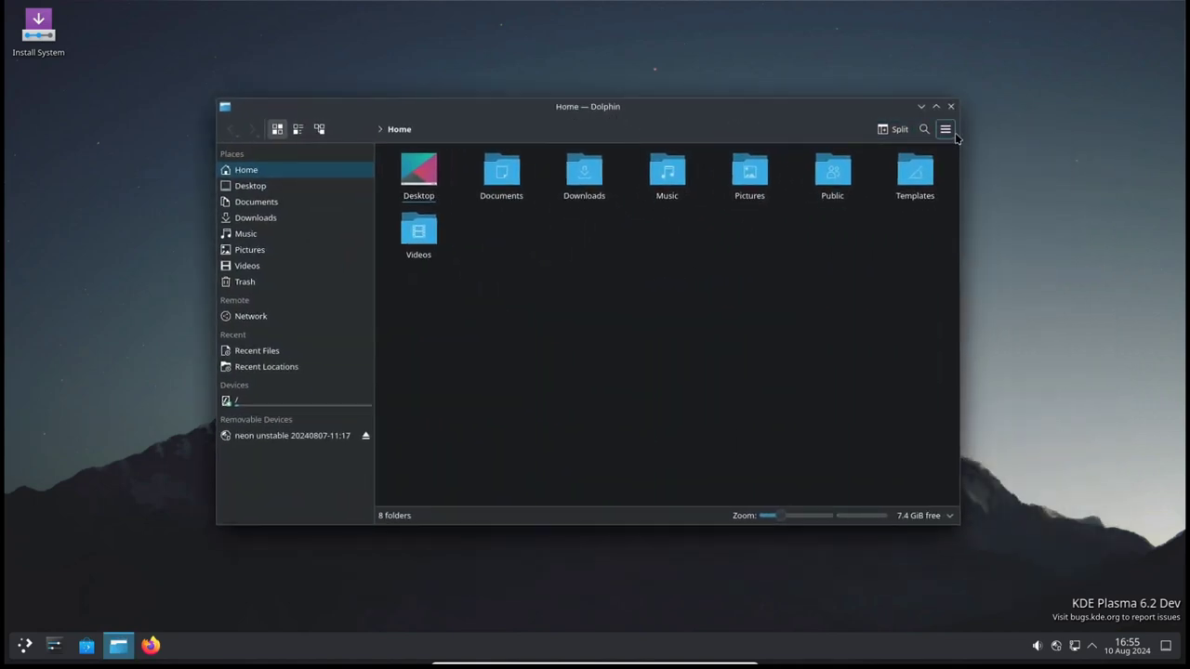
Step: Look at the About Dolphin information for the file manager's version and close it
click(945, 130)
mouse_move(966, 350)
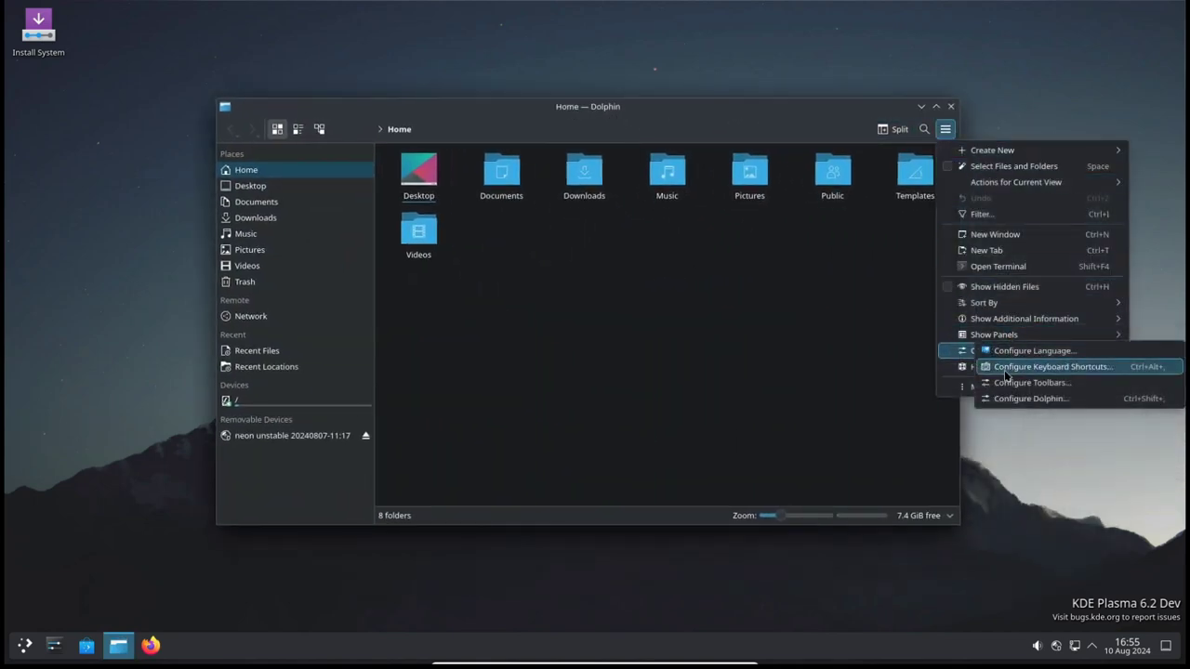
mouse_move(1008, 372)
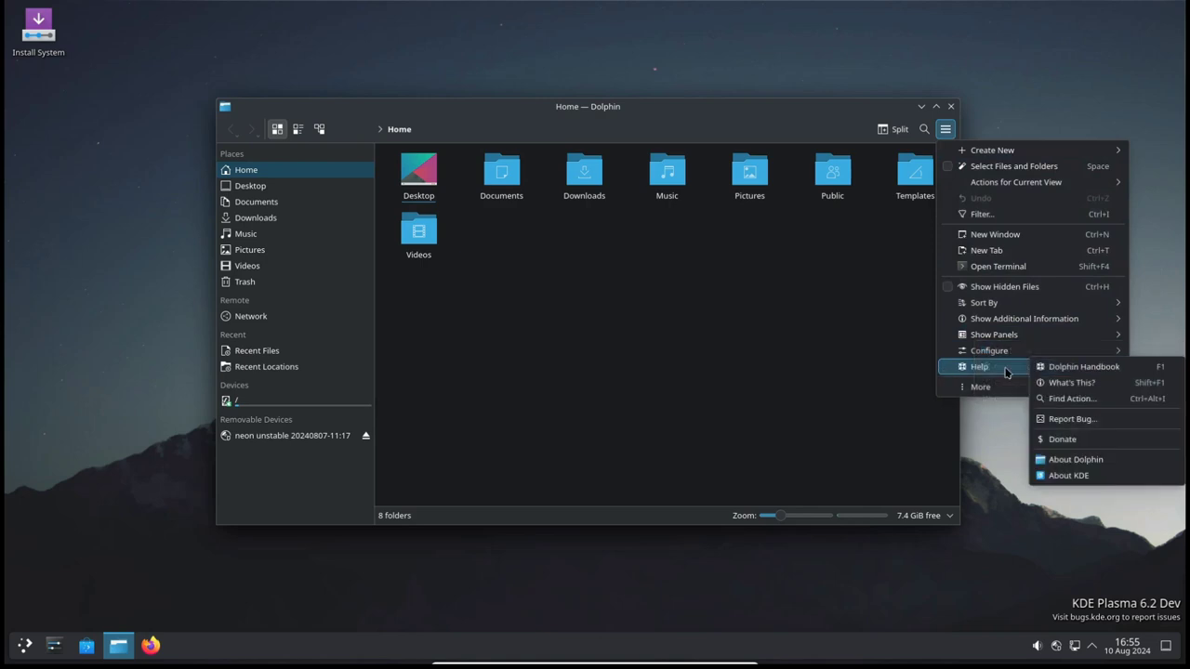
click(1064, 462)
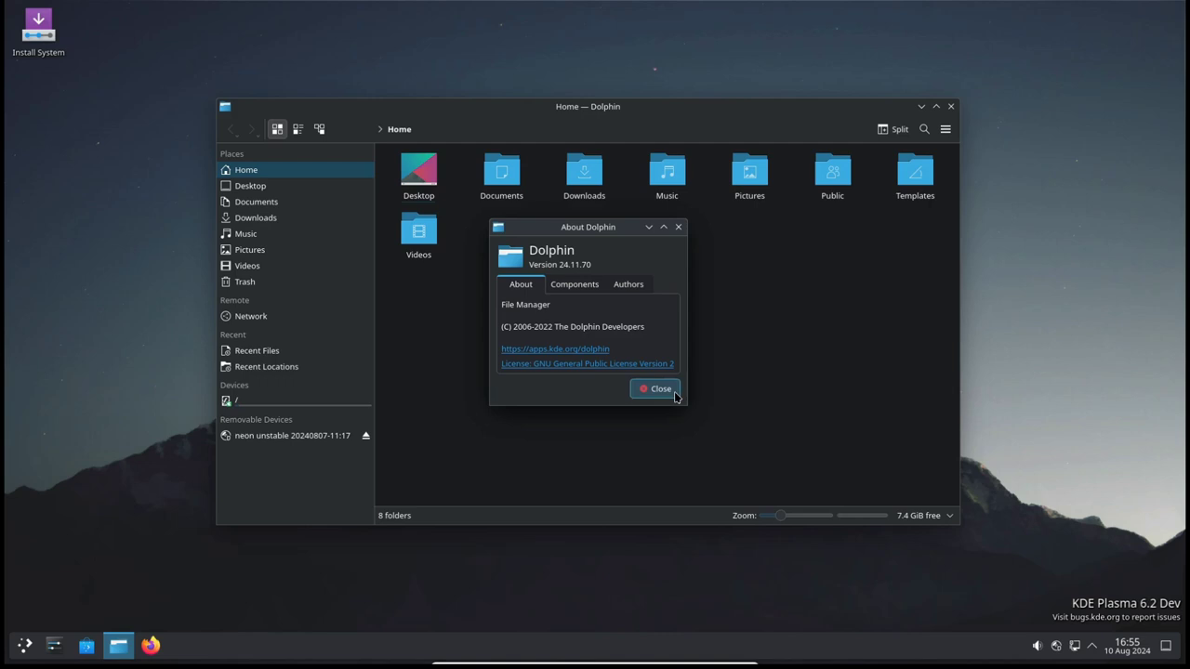
click(675, 395)
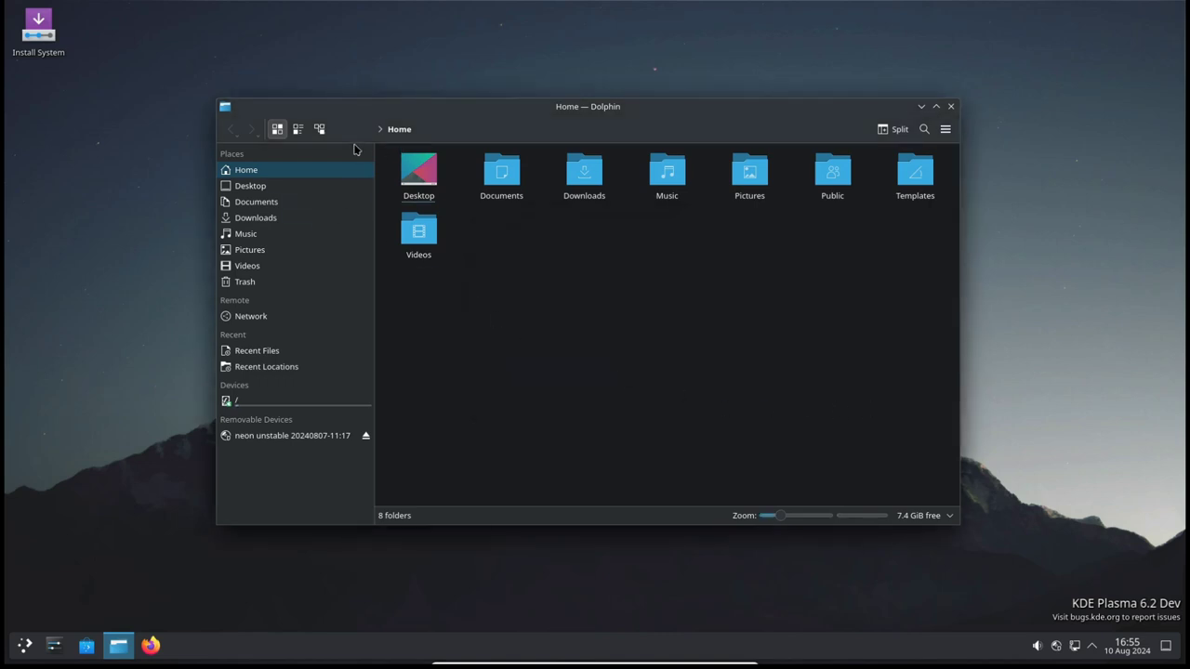
Step: Show the Home folder in the details and compact view modes and return it to the icons view
click(318, 129)
click(297, 129)
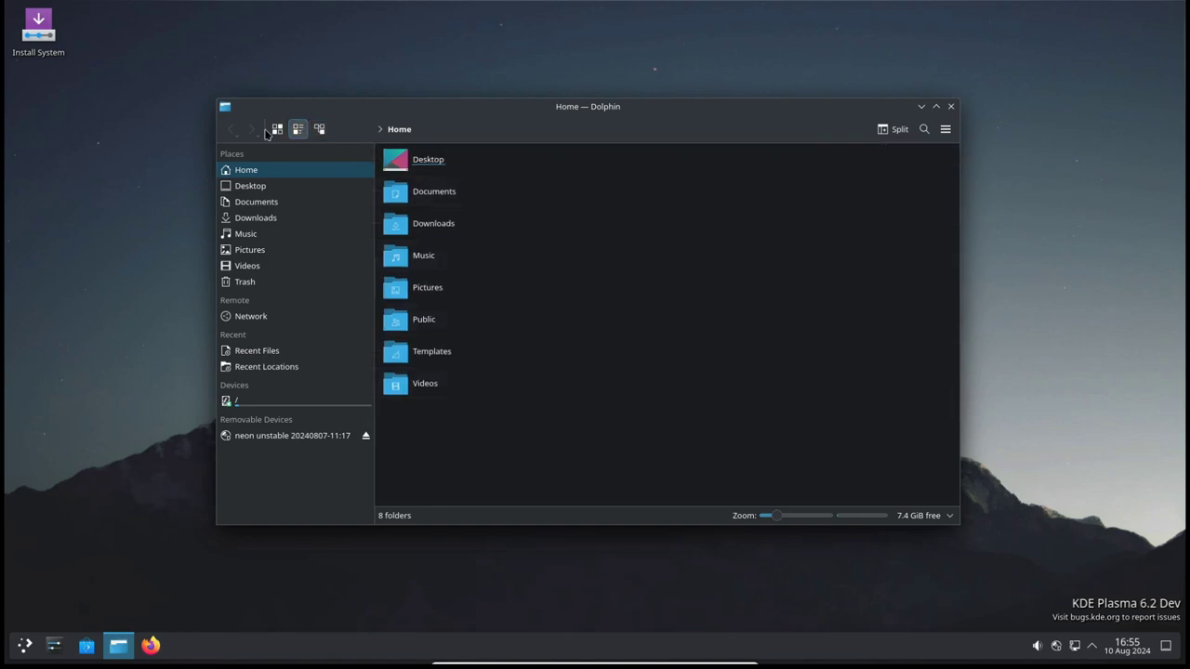
click(277, 129)
click(298, 129)
click(319, 130)
click(276, 129)
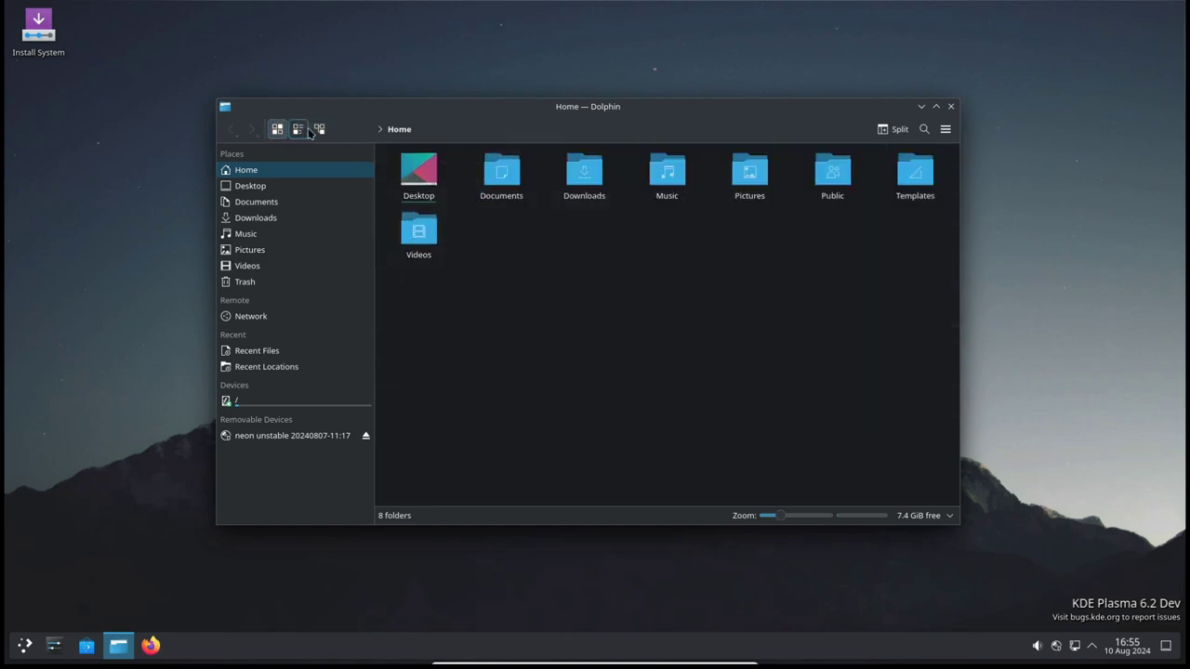
Step: Split the Home folder view into two panes, close the extra pane and close Dolphin
click(889, 132)
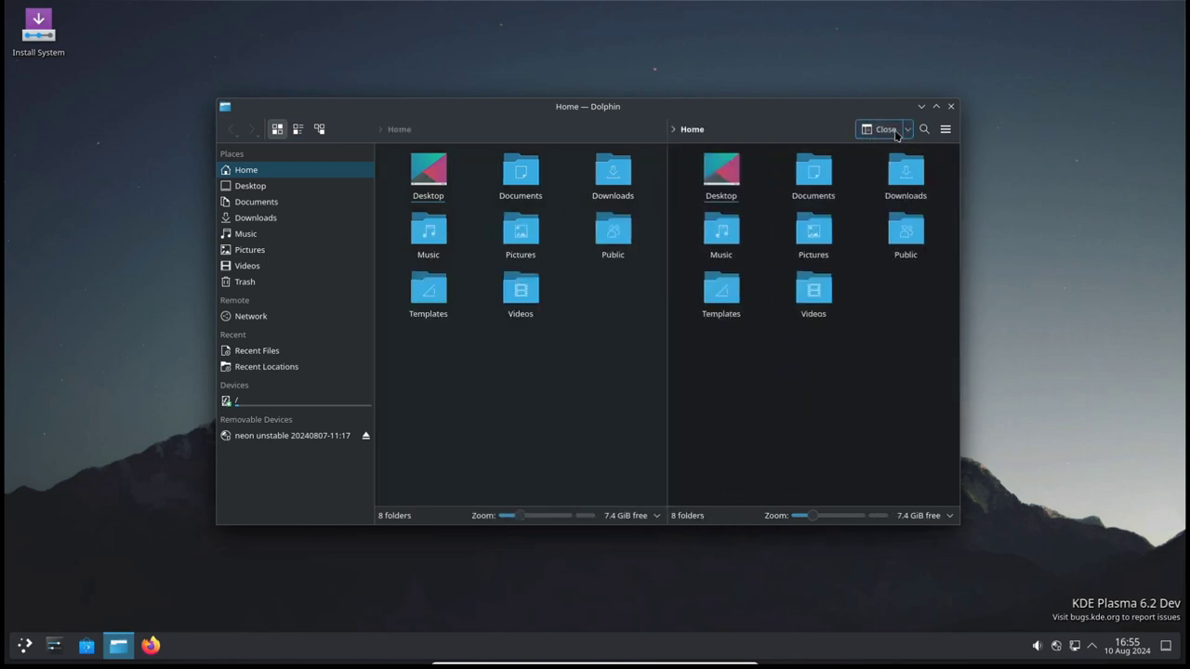
click(896, 136)
click(950, 106)
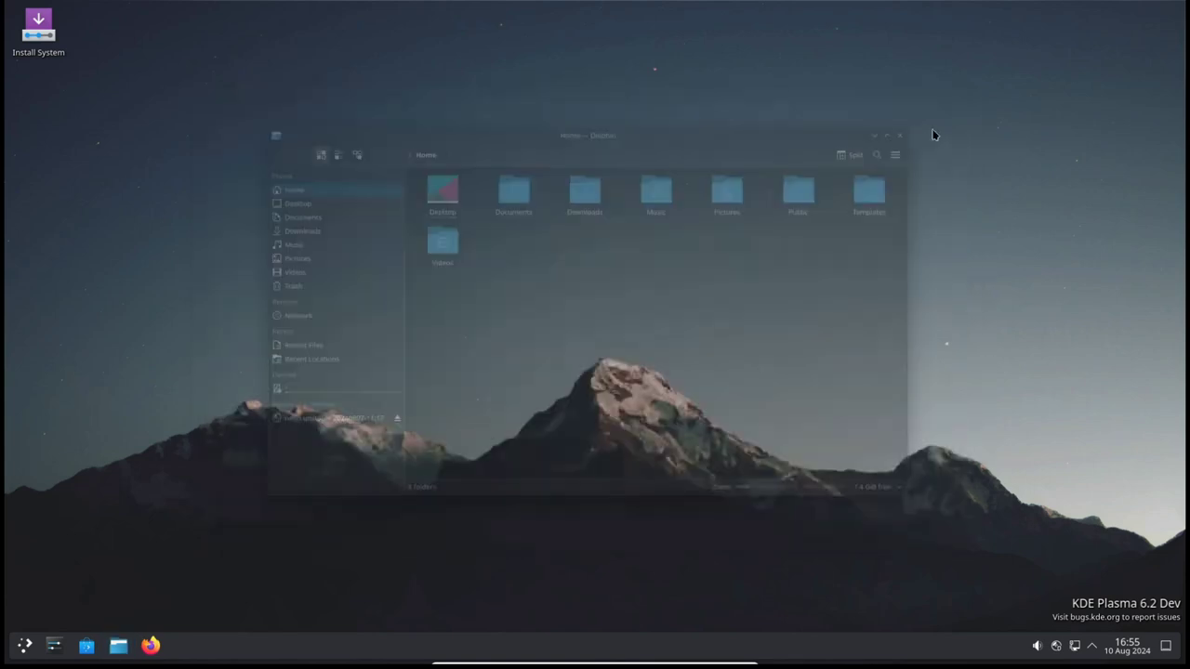
Step: Open Discover and show its list of installed applications
click(85, 645)
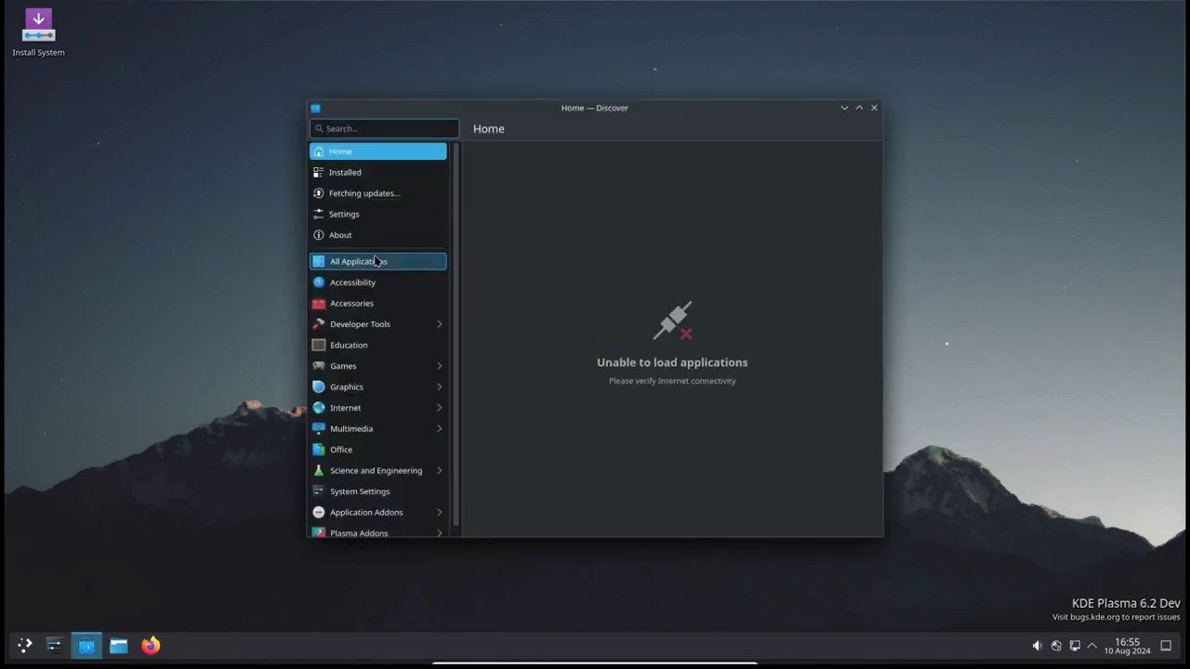
click(396, 174)
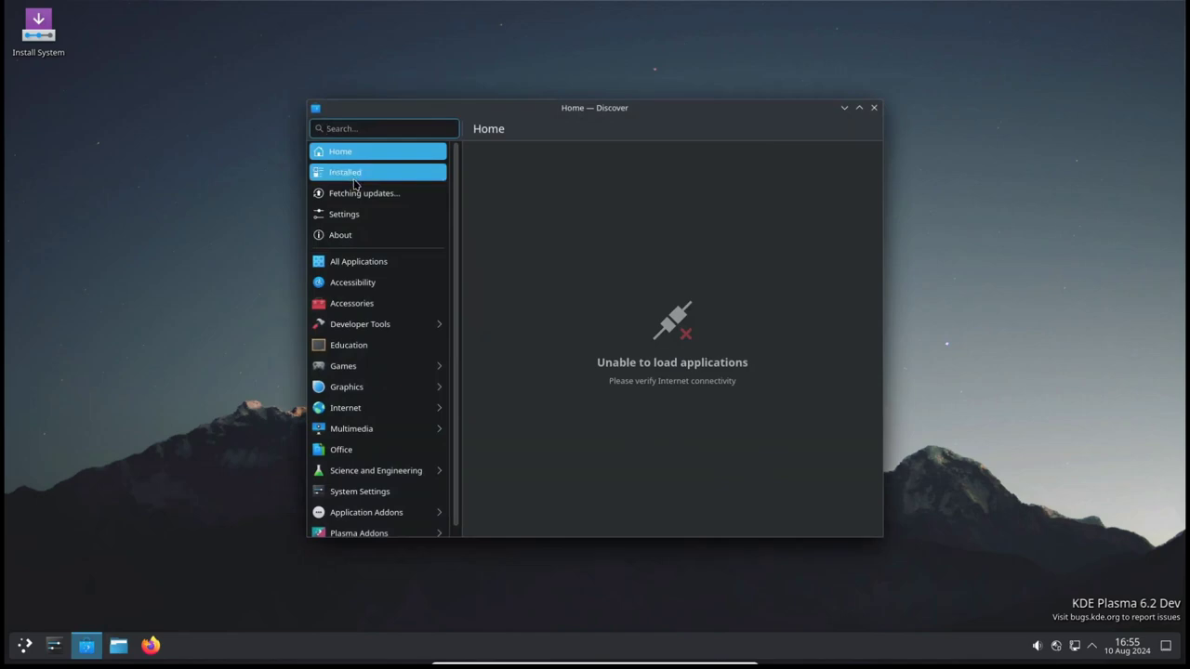